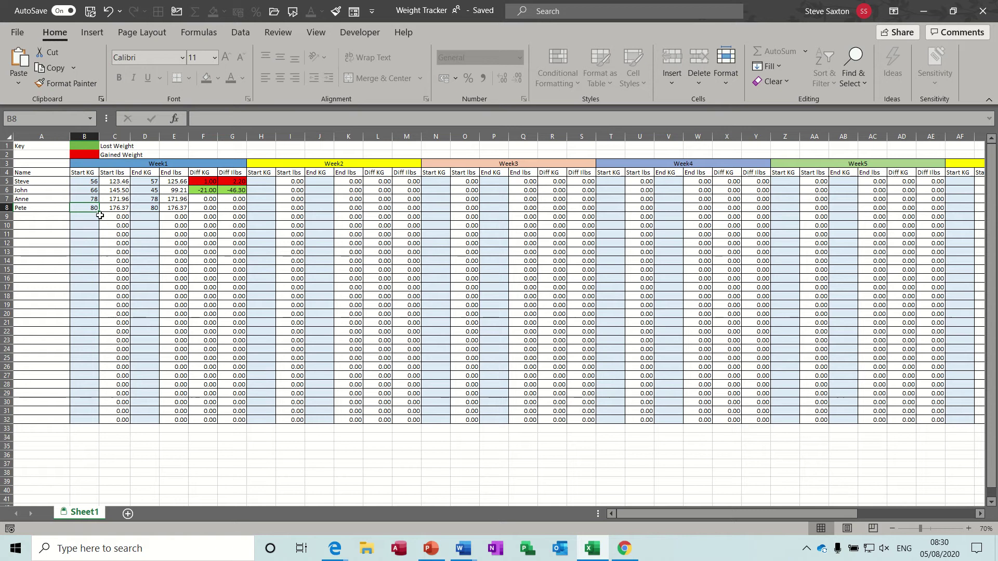
Add a new person's name in A9 and enter 80 as their Week1 Start KG
left_click(49, 216)
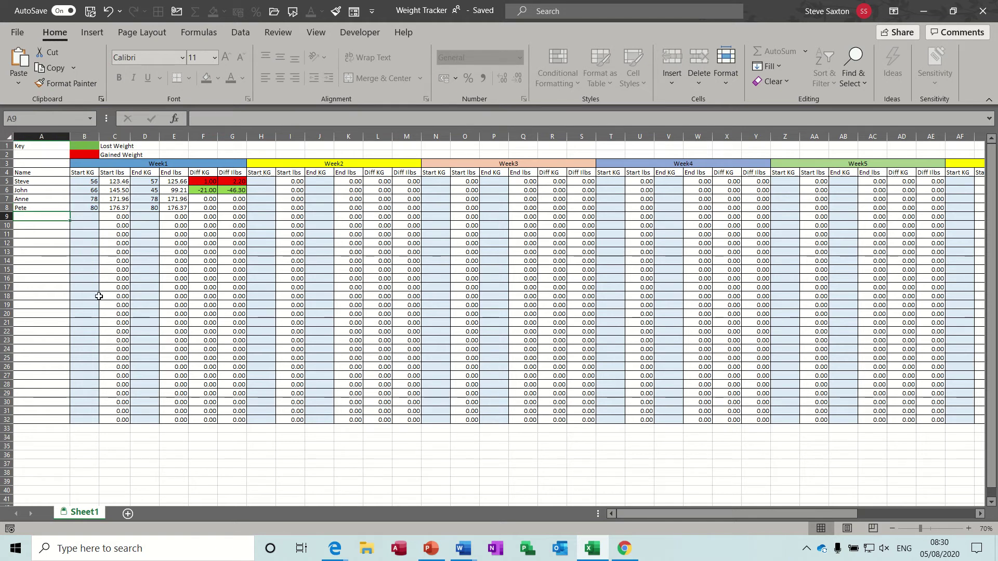
type("John")
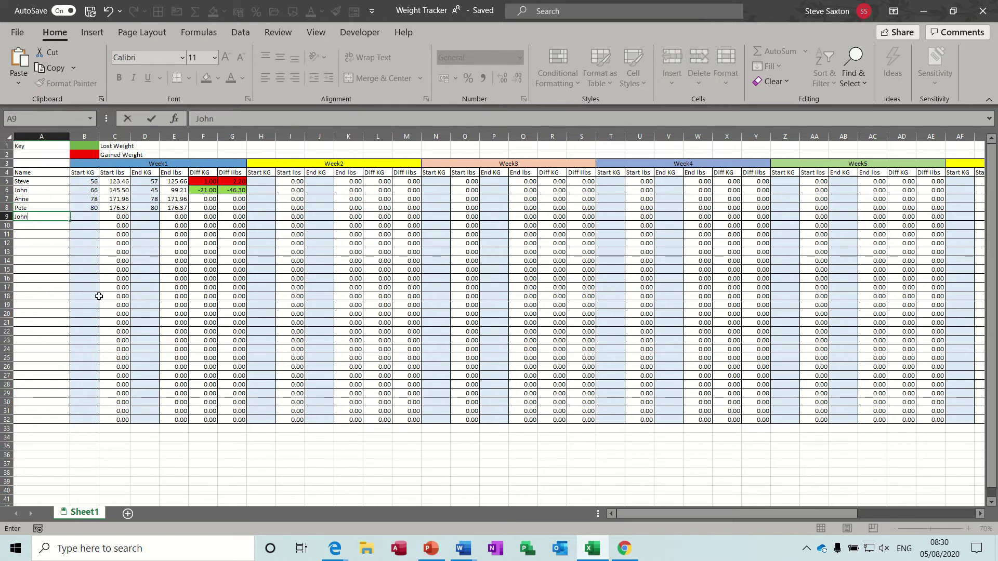
left_click(85, 217)
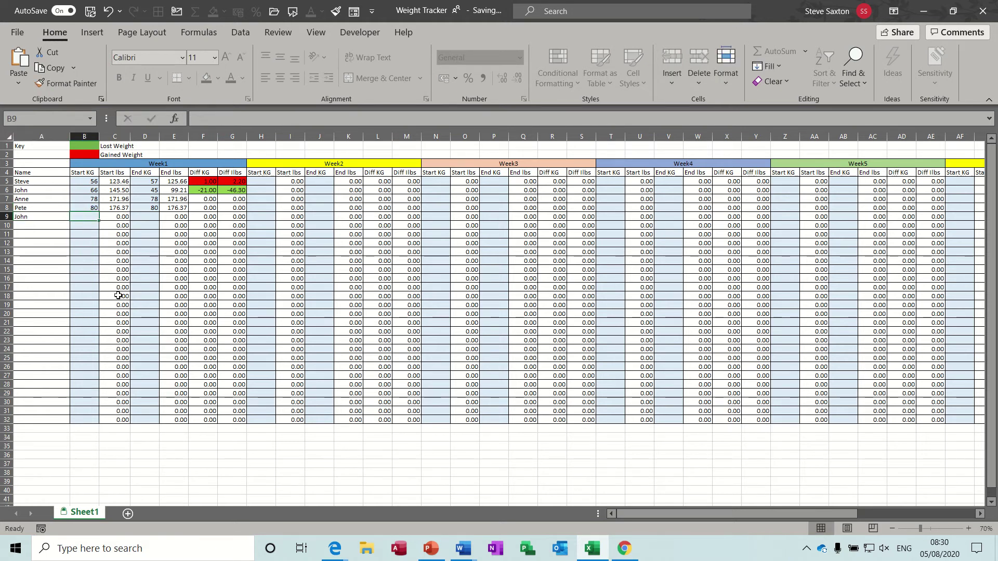
type("8")
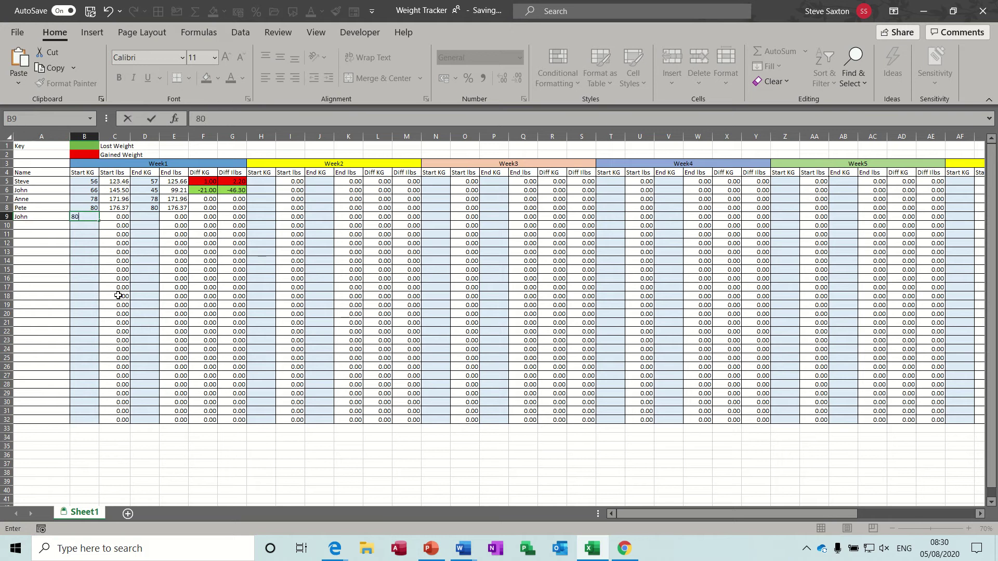
type("0")
left_click(119, 218)
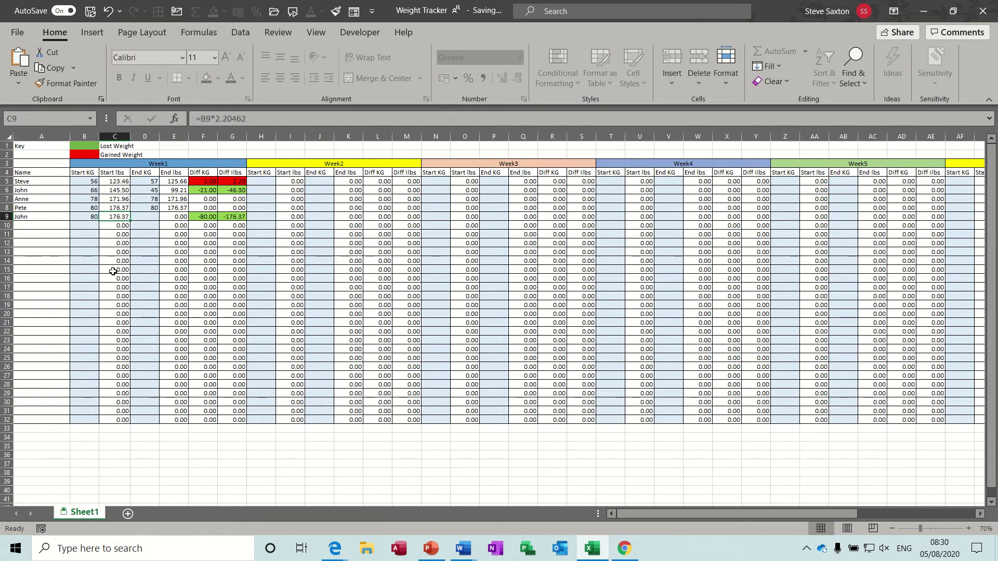
Enter 79 as the Week1 End KG in row 9 and check that row's KG and lbs difference cells
left_click(150, 218)
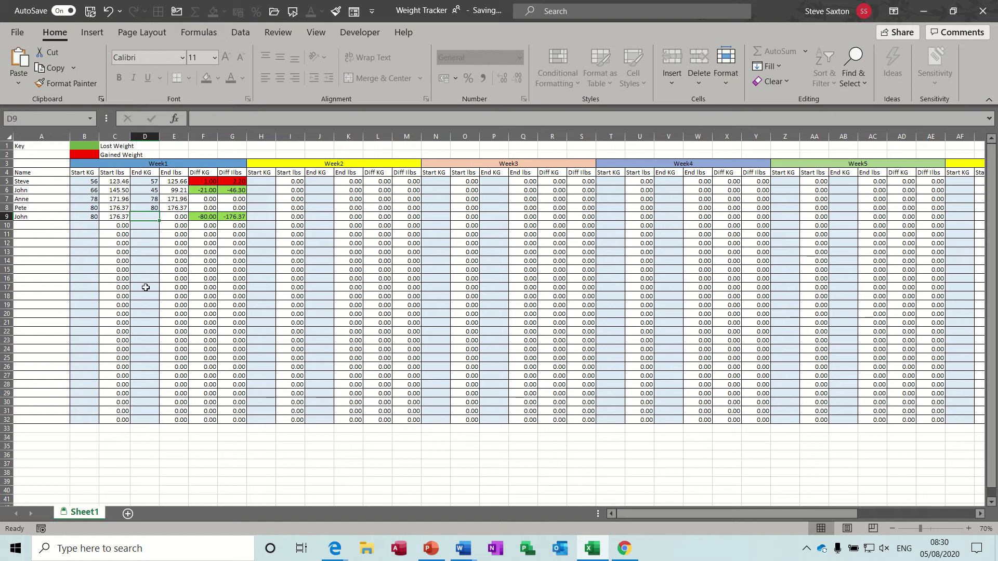
type("79")
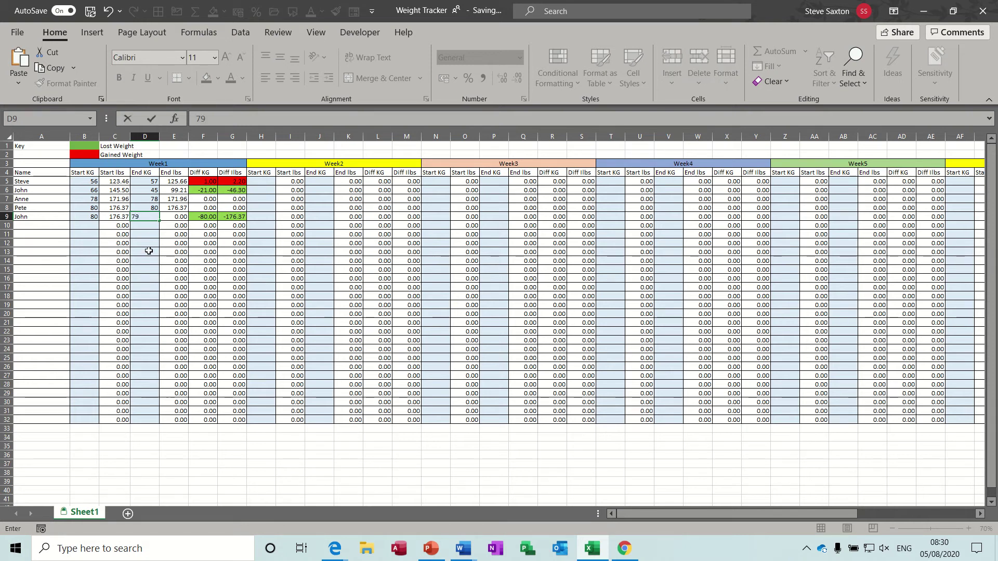
left_click(149, 233)
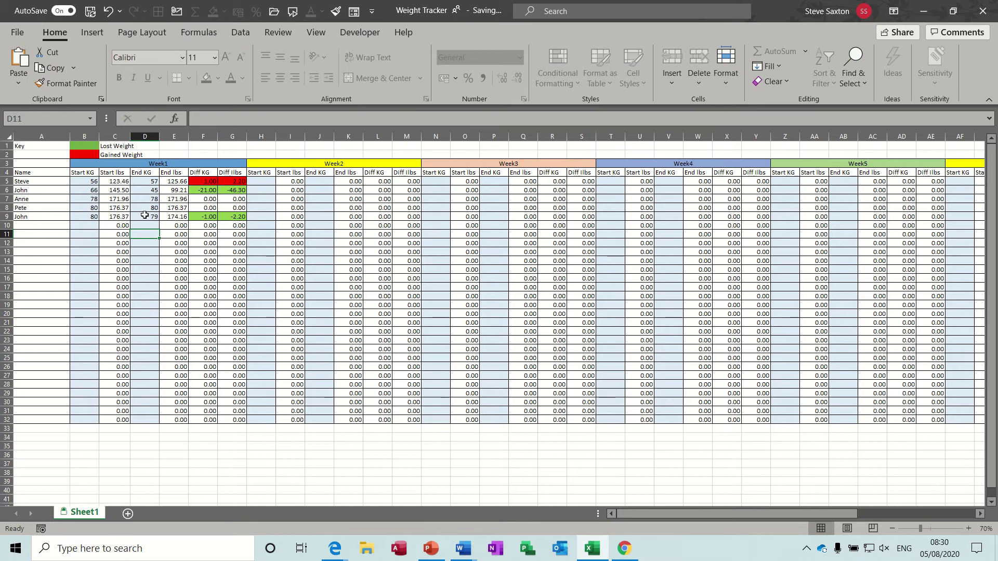
left_click(146, 216)
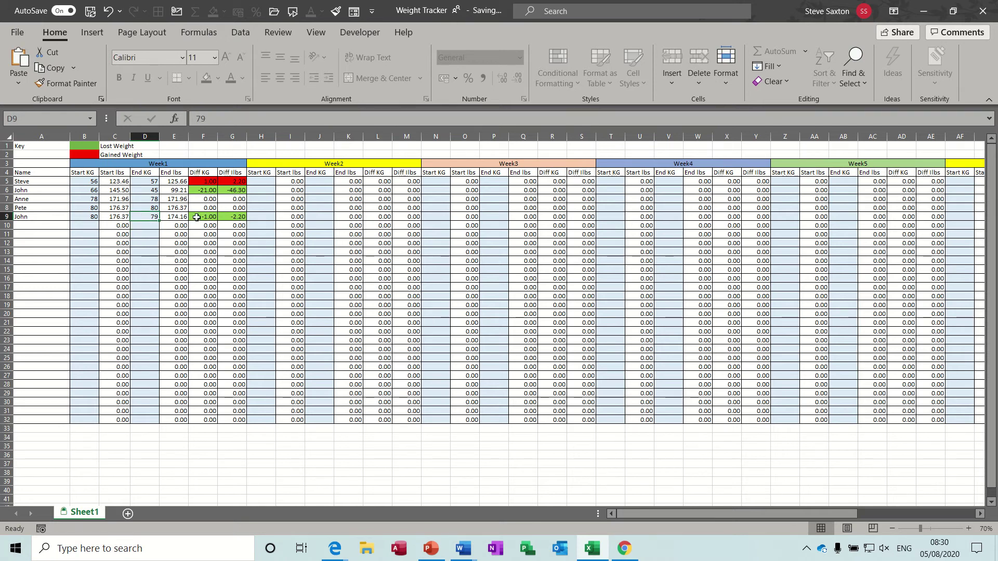
left_click(199, 218)
left_click(243, 217)
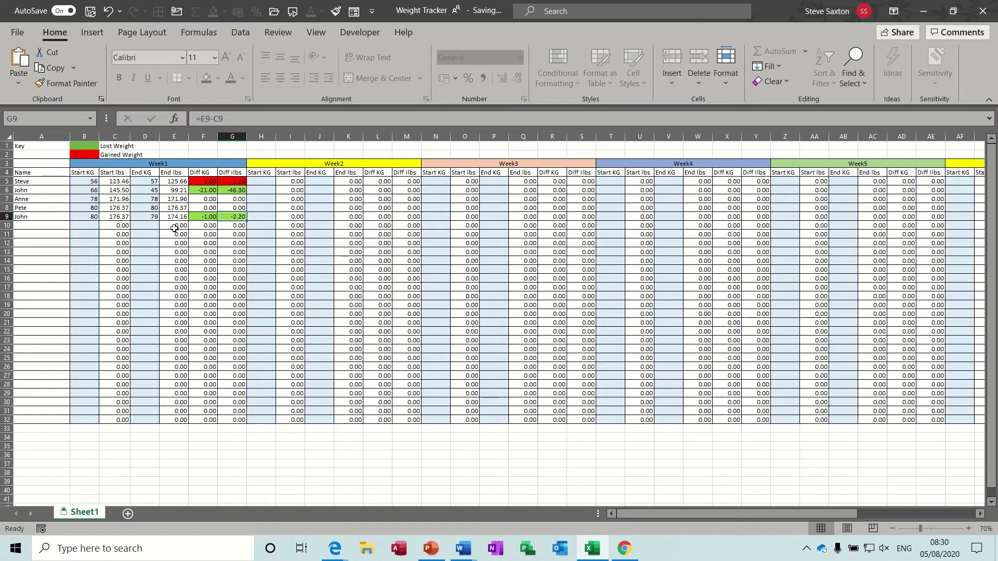
Try to delete the formulas in the Week1 End lbs cell E10 and the Week2 Start lbs cell I7
left_click(148, 221)
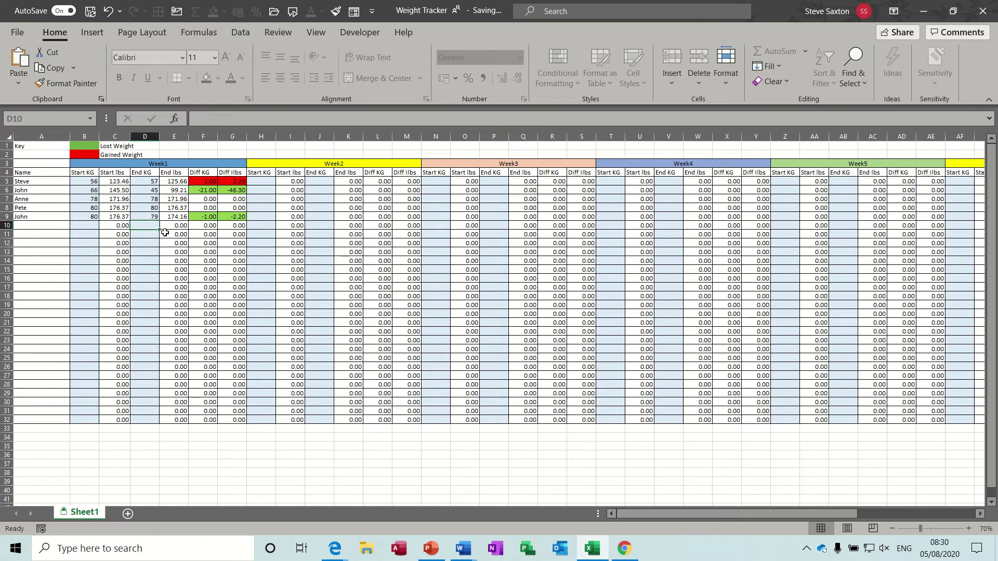
left_click(180, 227)
key("Delete")
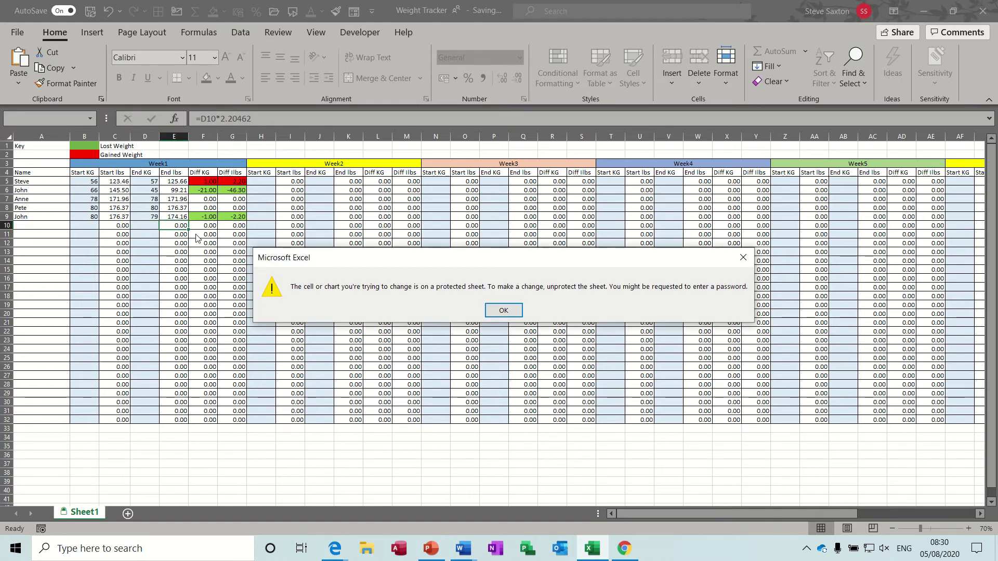
left_click(510, 312)
left_click(291, 201)
key("Delete")
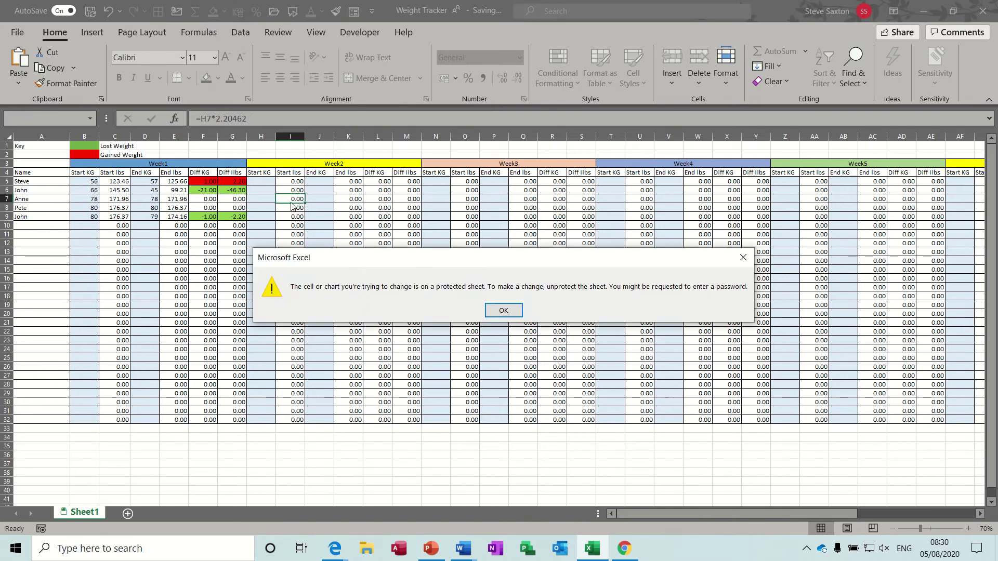
left_click(504, 311)
Enter 45 as the Week2 Start KG and 43 as the End KG in row 5
left_click(267, 183)
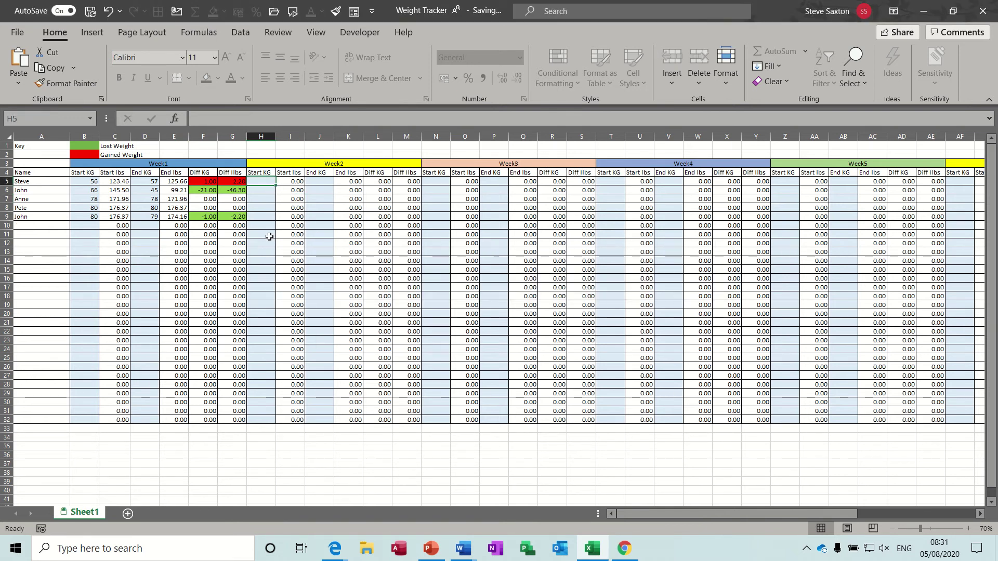
type("45")
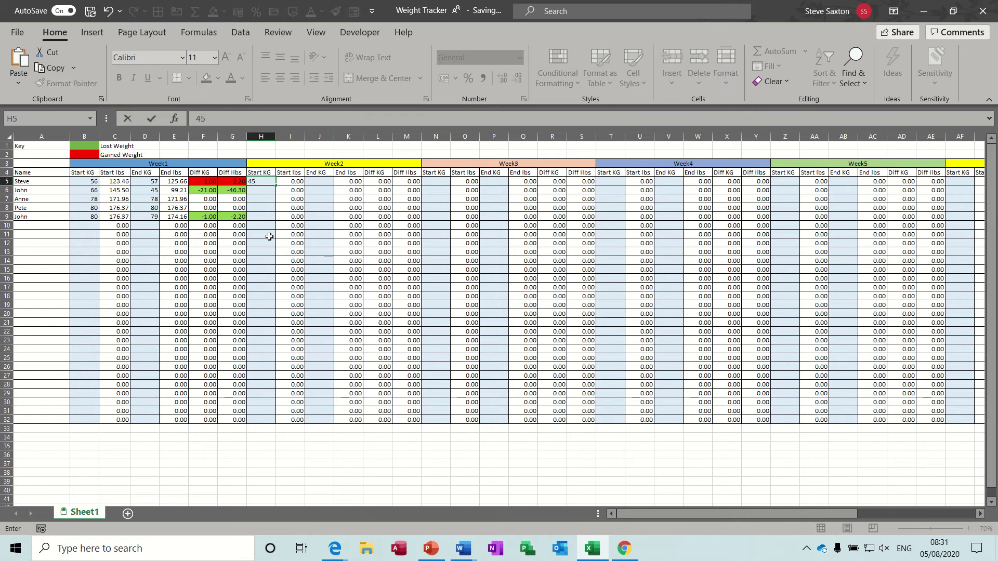
key("Tab")
key("Tab")
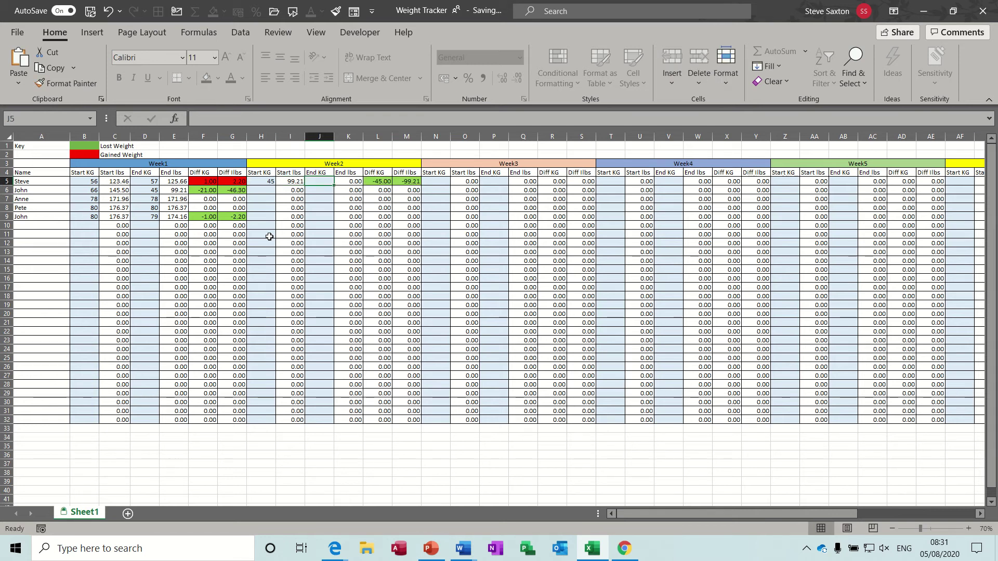
type("43")
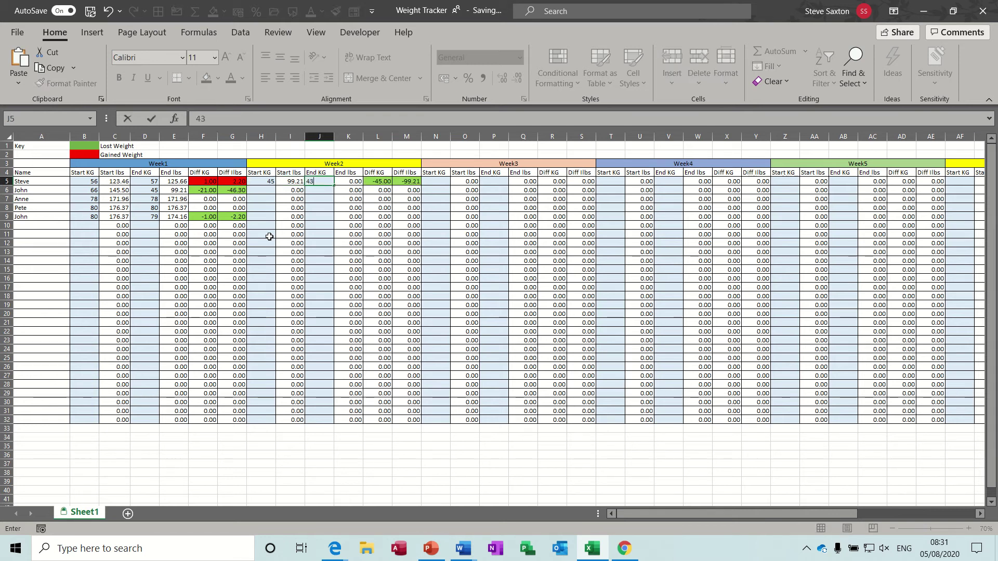
key("Tab")
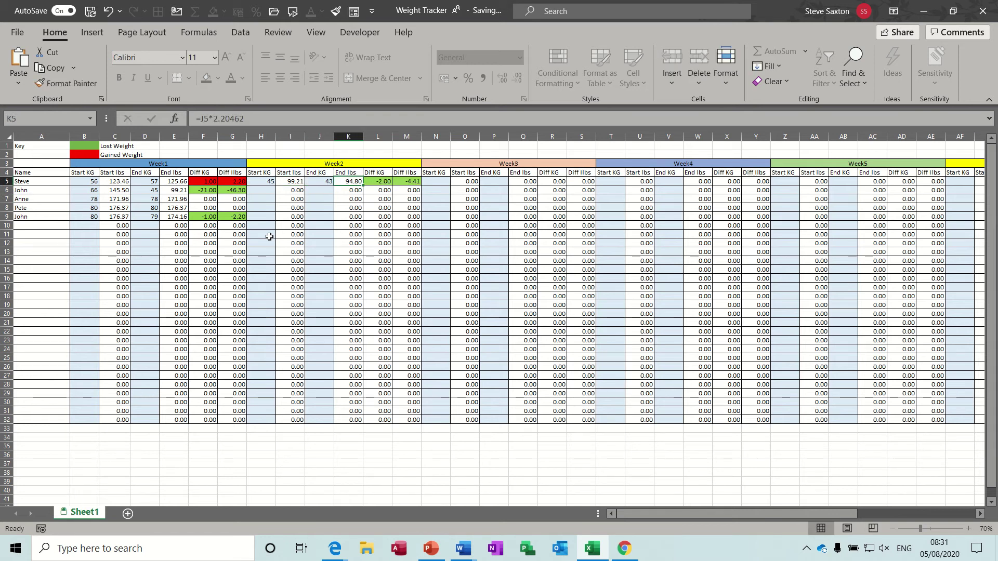
Change the Week2 End KG in row 5 to 46
left_click(324, 184)
type("4")
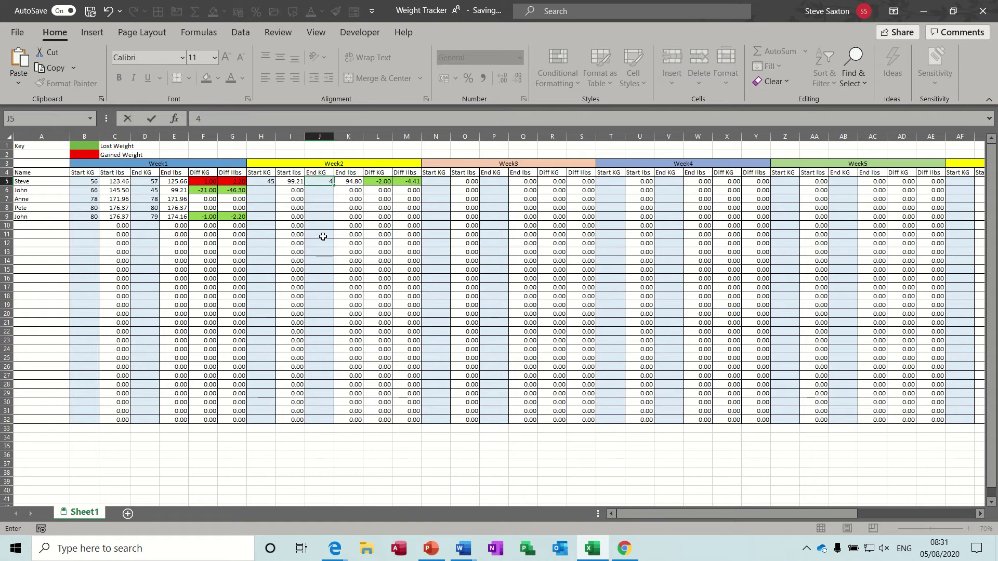
key("Return")
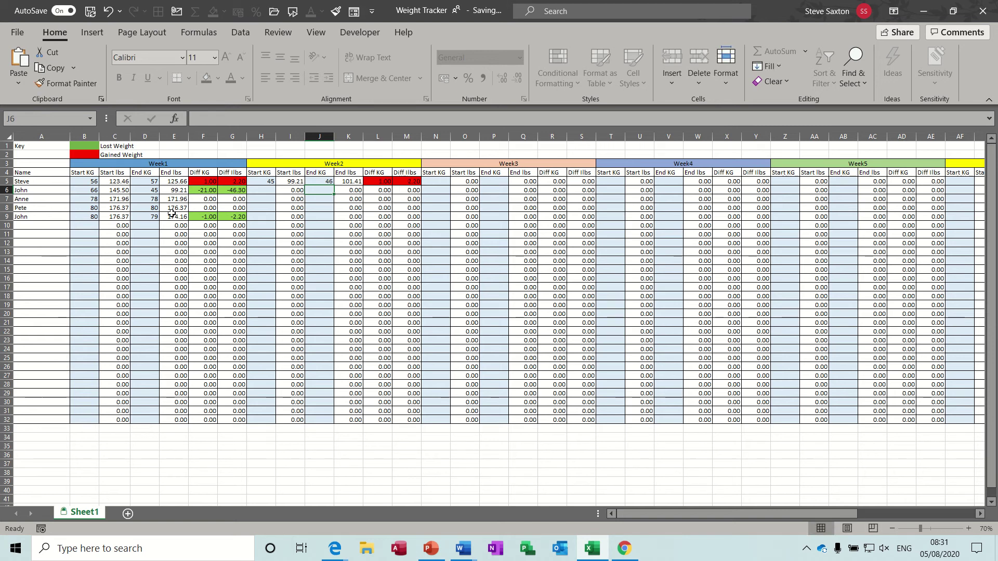
Add a new worksheet and enter the heading Week1 in cell B3
left_click(128, 514)
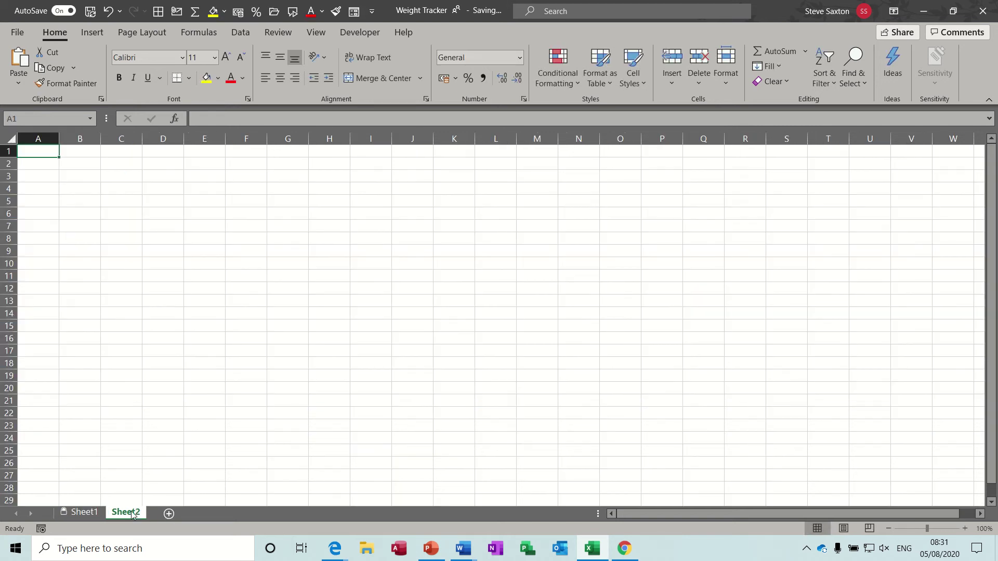
left_click(69, 175)
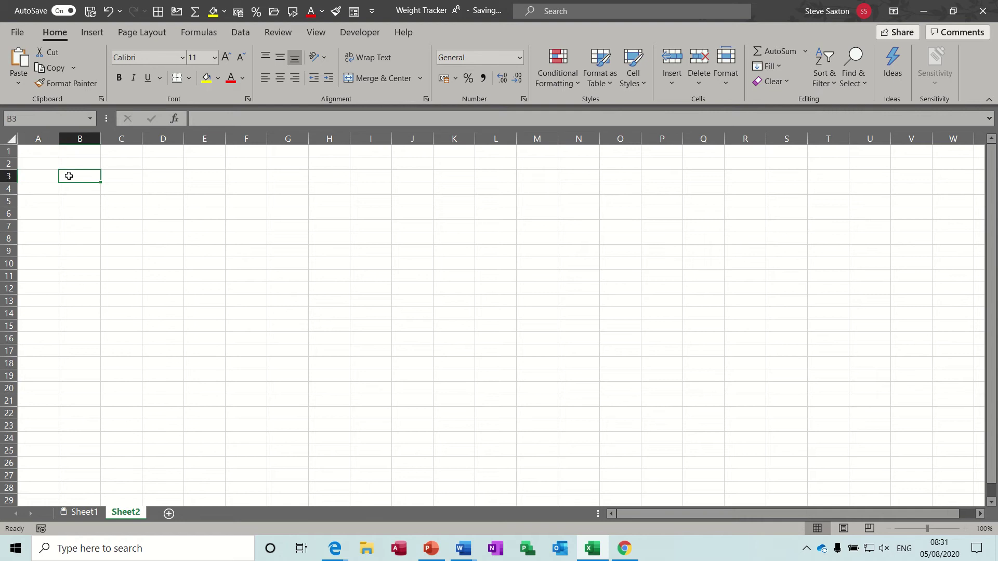
type("Wee")
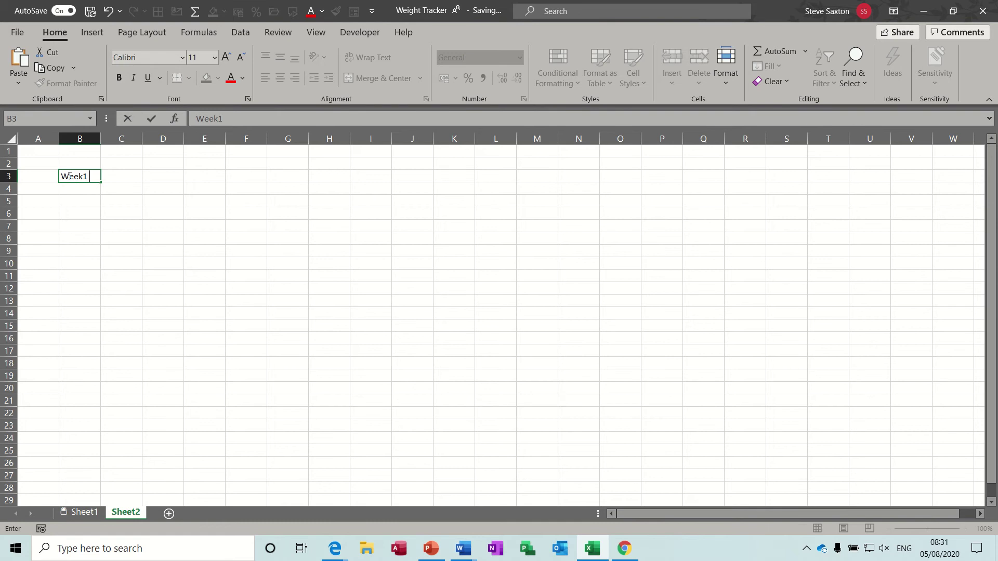
type("k1")
left_click(86, 295)
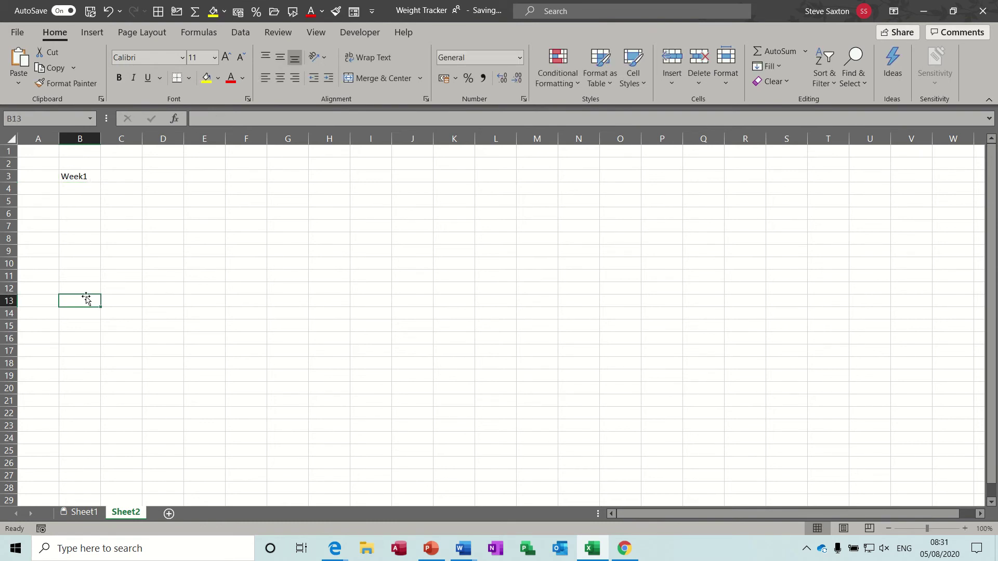
Copy heading rows 1 to 4 from Sheet1 and paste them into Sheet2 starting at A1
left_click(83, 512)
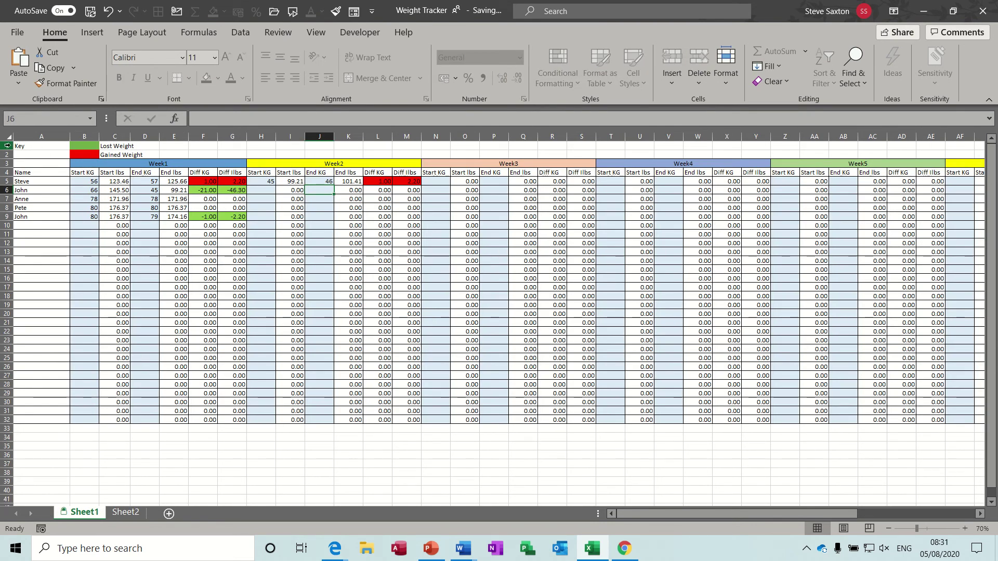
left_click(8, 145)
left_click_drag(8, 145, 7, 171)
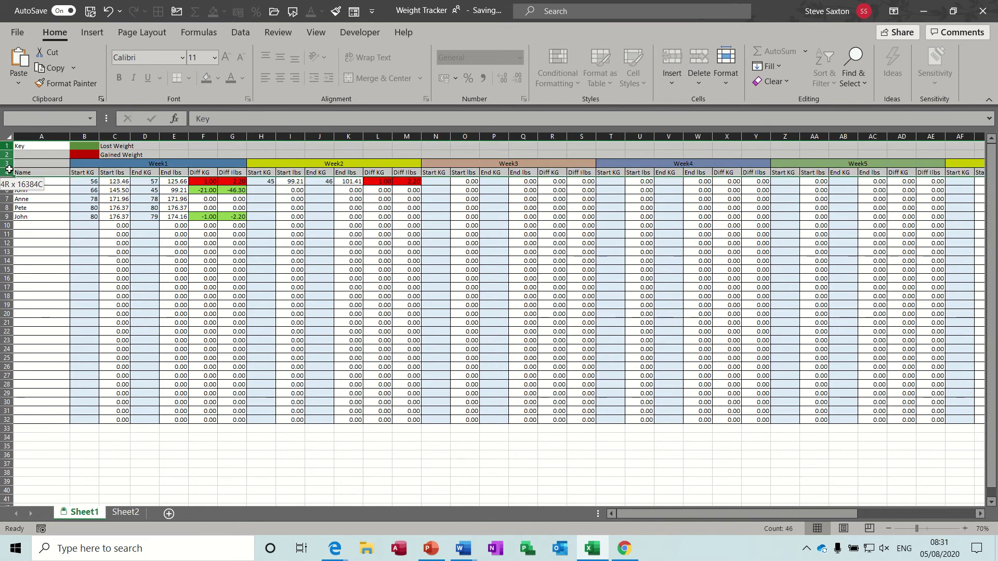
key("ctrl+c")
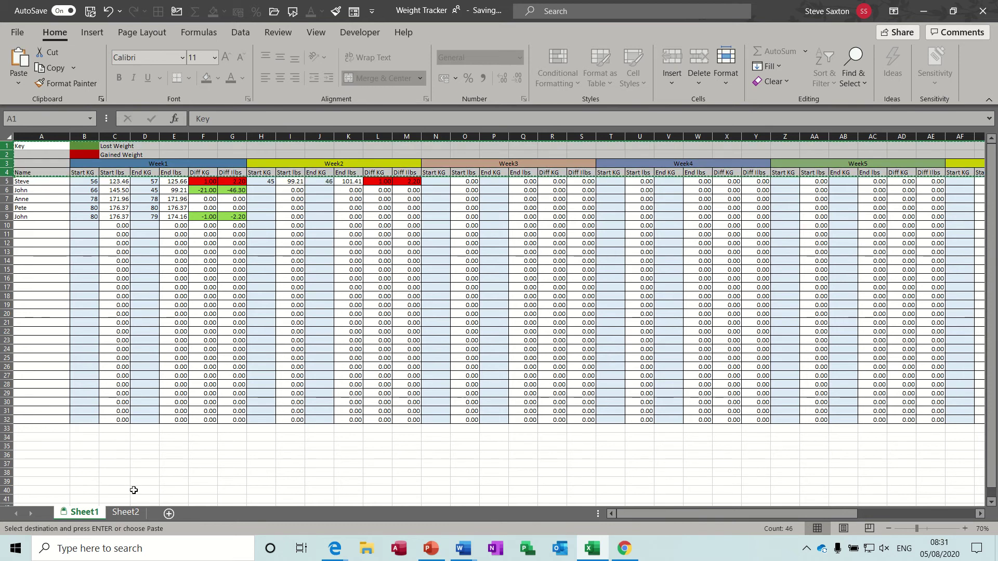
left_click(125, 512)
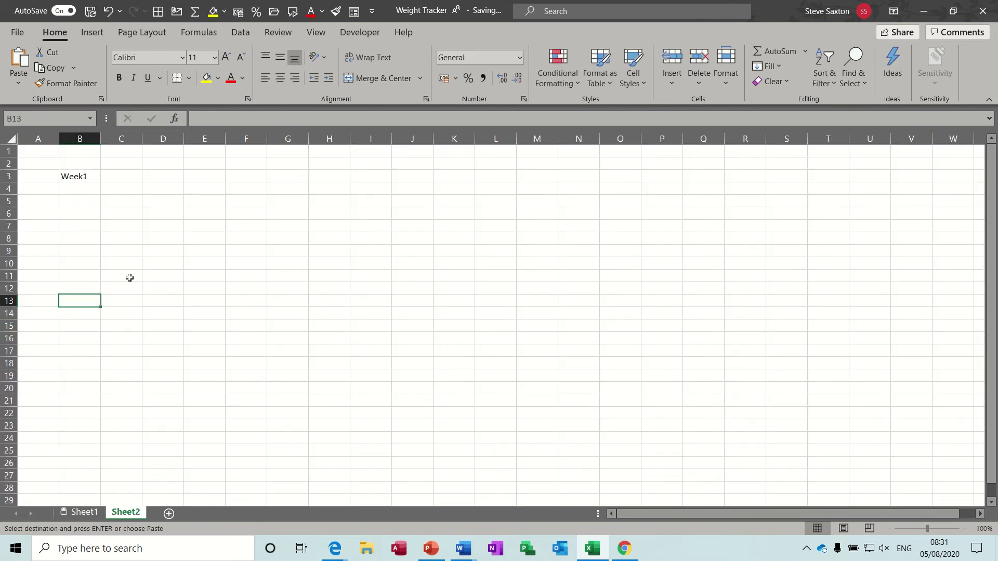
left_click(31, 151)
key("ctrl+v")
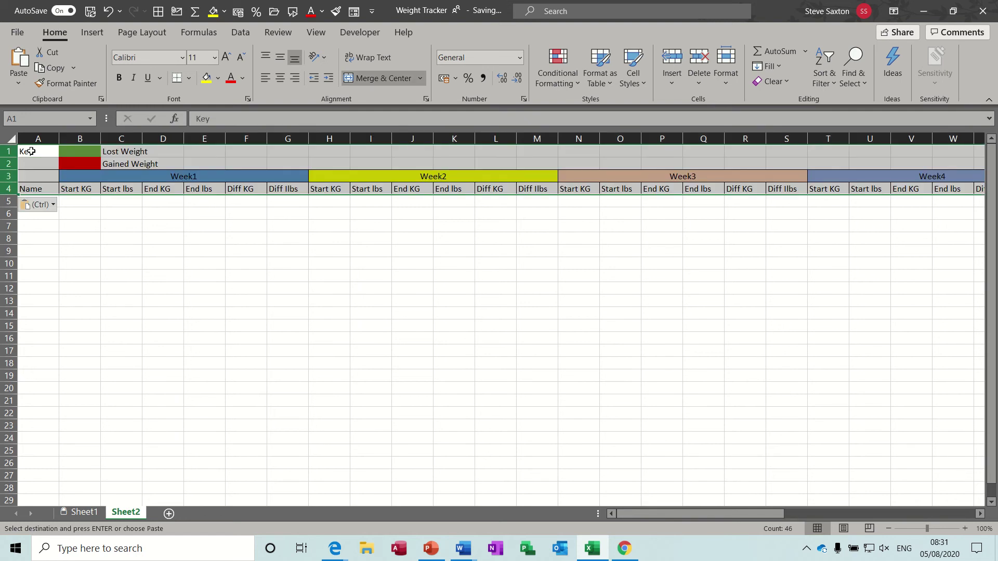
Enter 1 as the Week1 Start KG in cell B5 of Sheet2
left_click(82, 205)
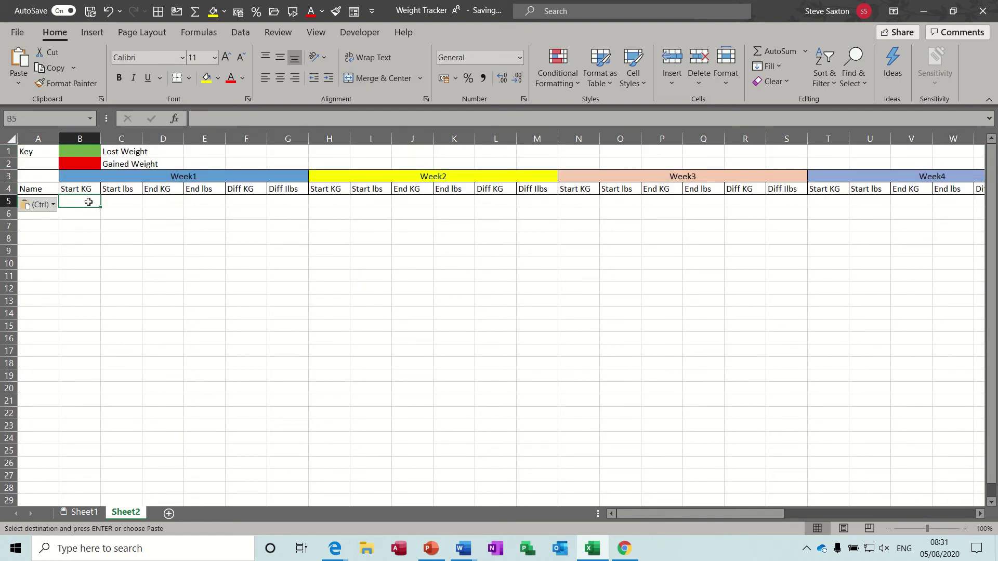
left_click(119, 202)
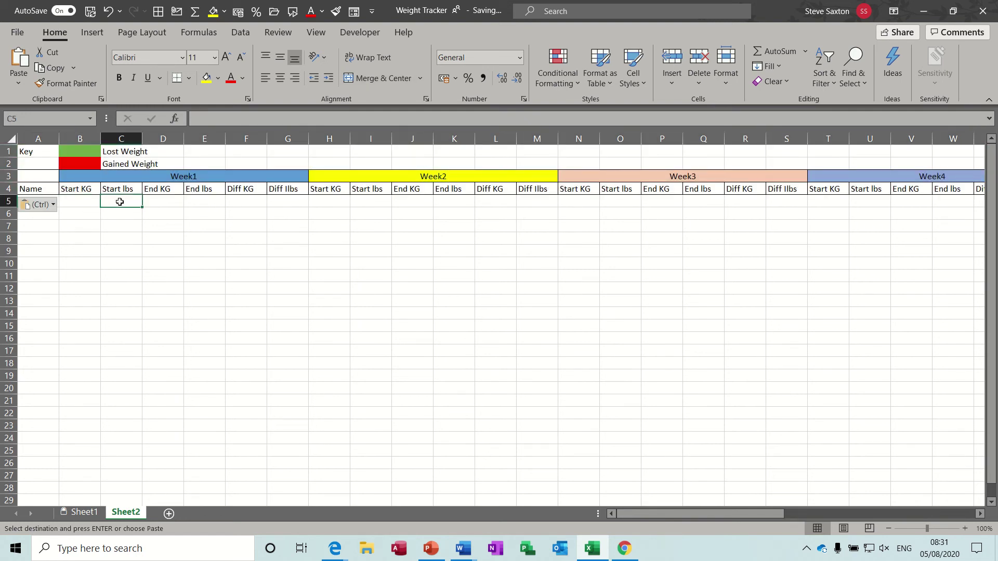
left_click(83, 202)
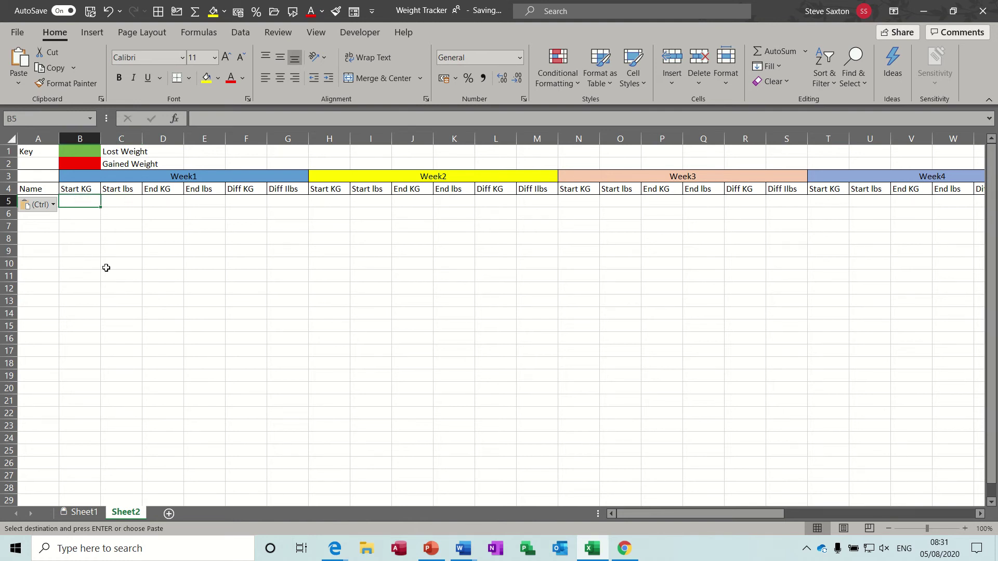
type("1")
Enter the formula =B5*2.2046 in cell C5 to convert the Week1 Start KG to pounds
left_click(111, 203)
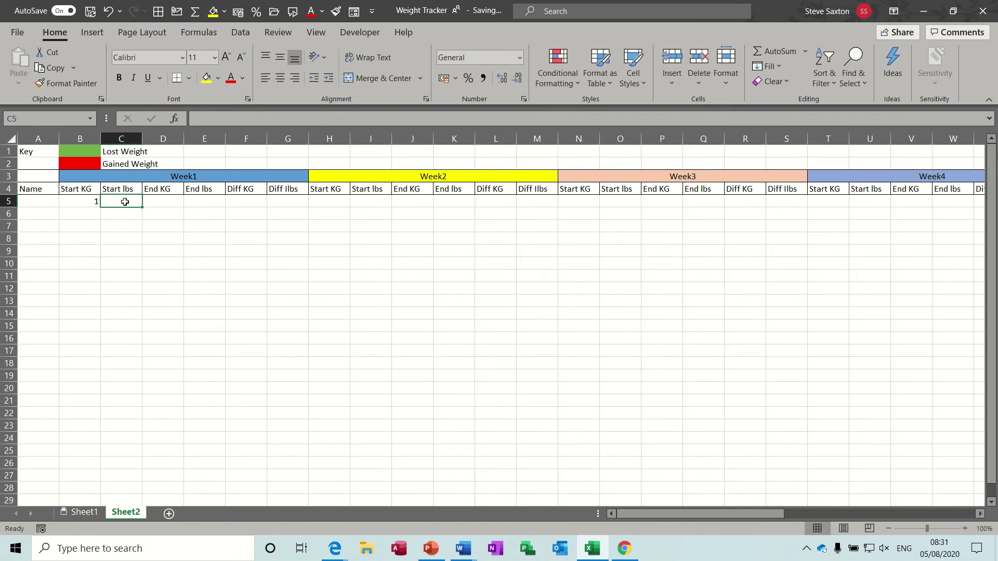
type("=")
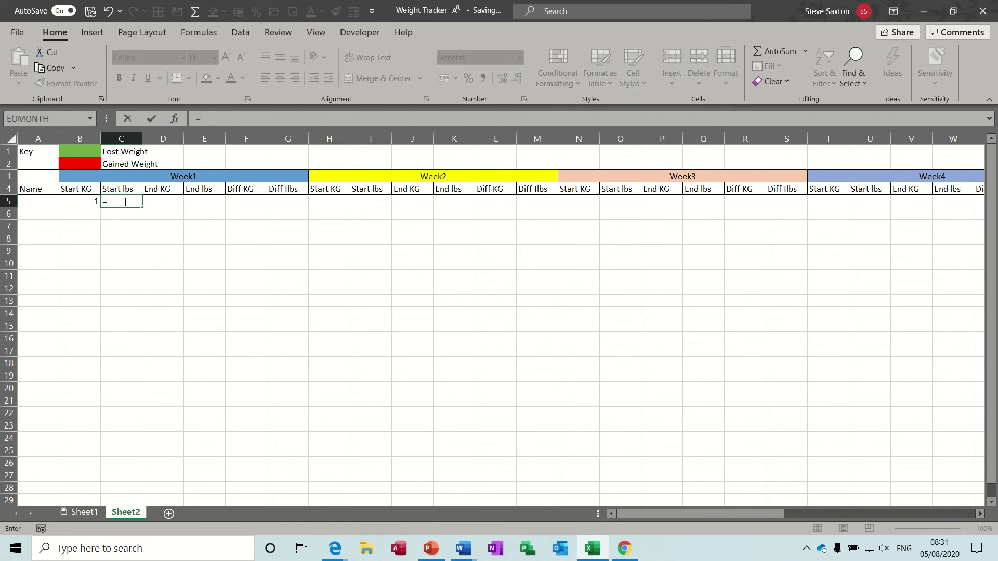
left_click(81, 201)
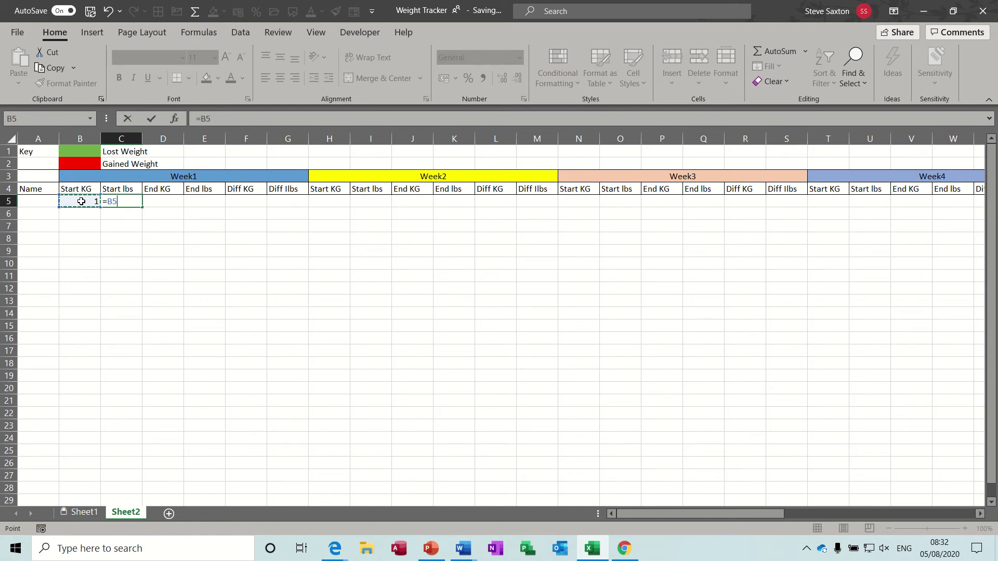
type("*")
left_click(152, 118)
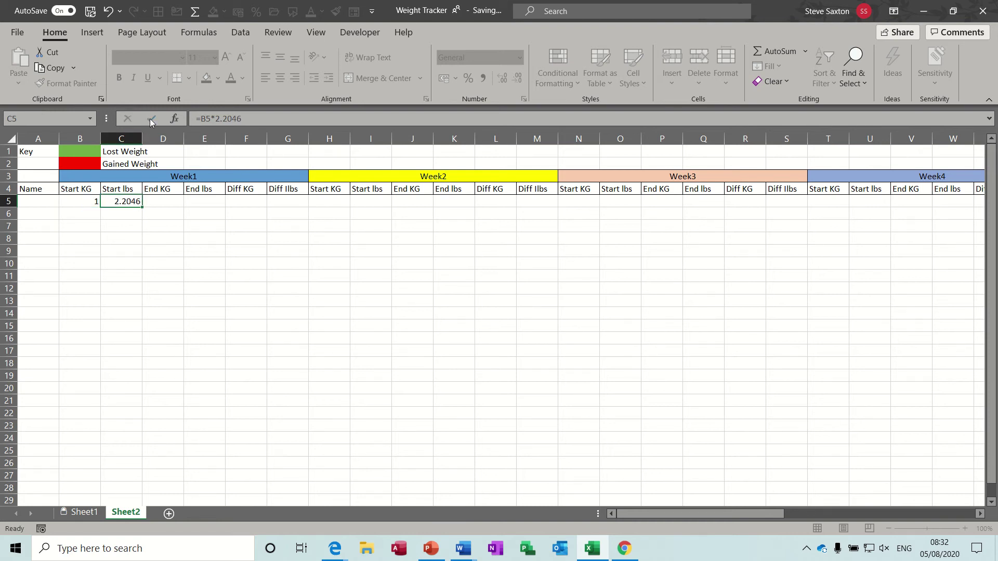
Check the Start lbs formula in cell C5 of Sheet1 and correct Sheet2's C5 formula to =B5*2.20462
left_click(82, 512)
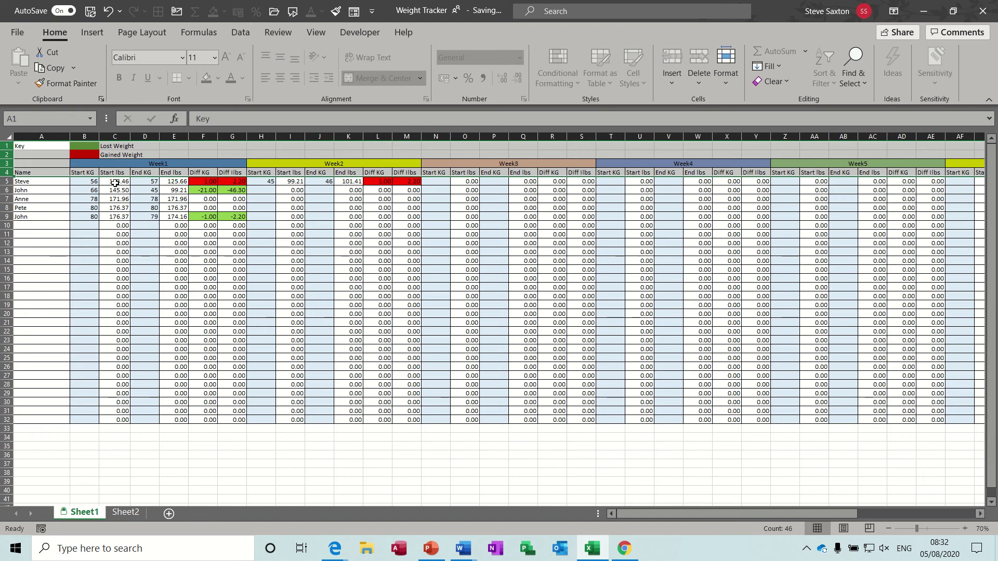
left_click(115, 182)
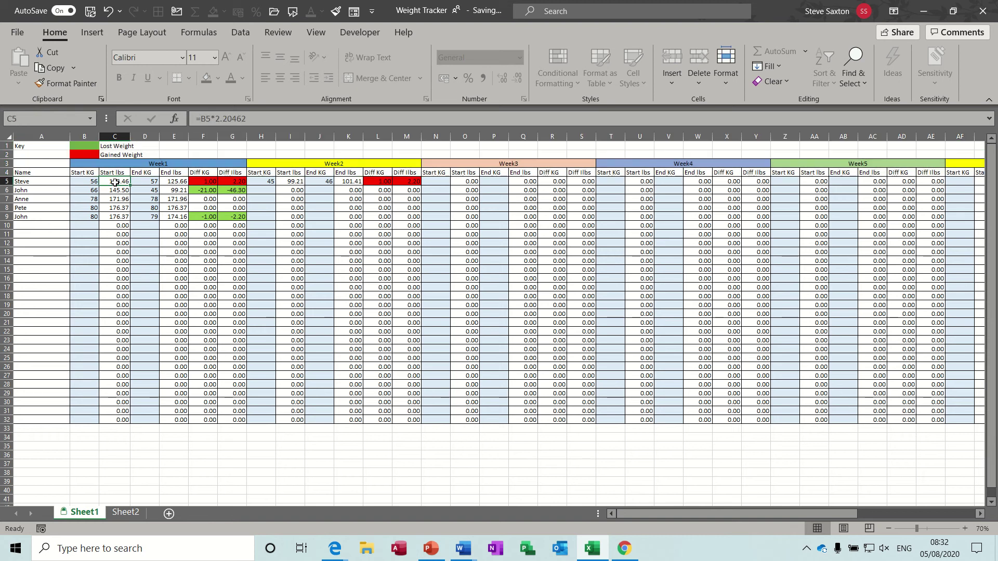
left_click(127, 512)
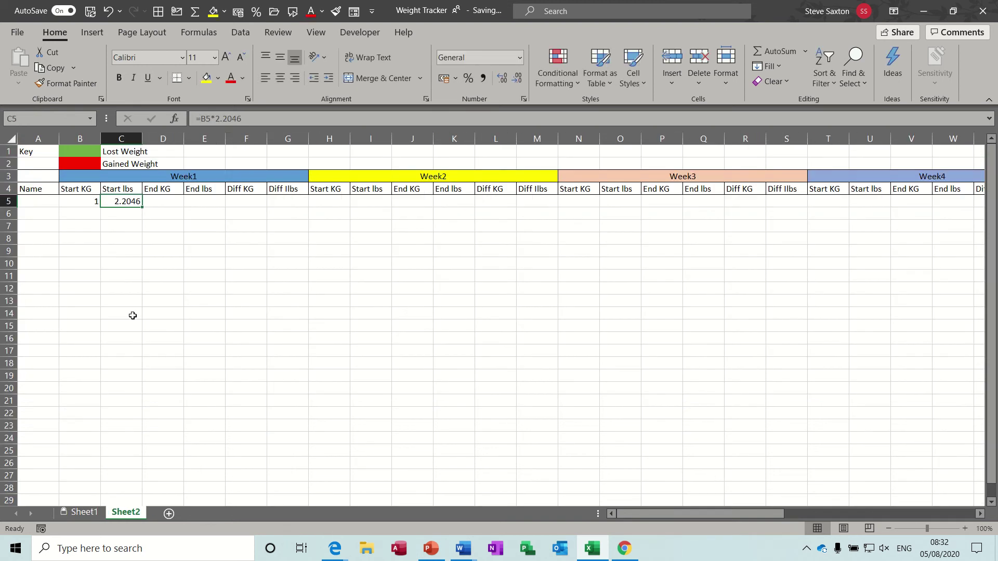
left_click(248, 122)
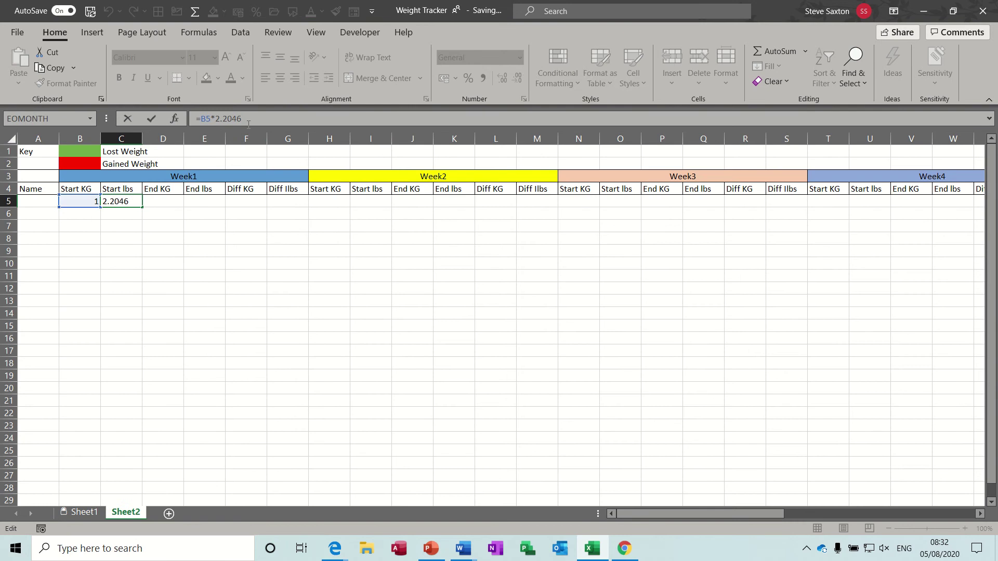
type("2")
key("Return")
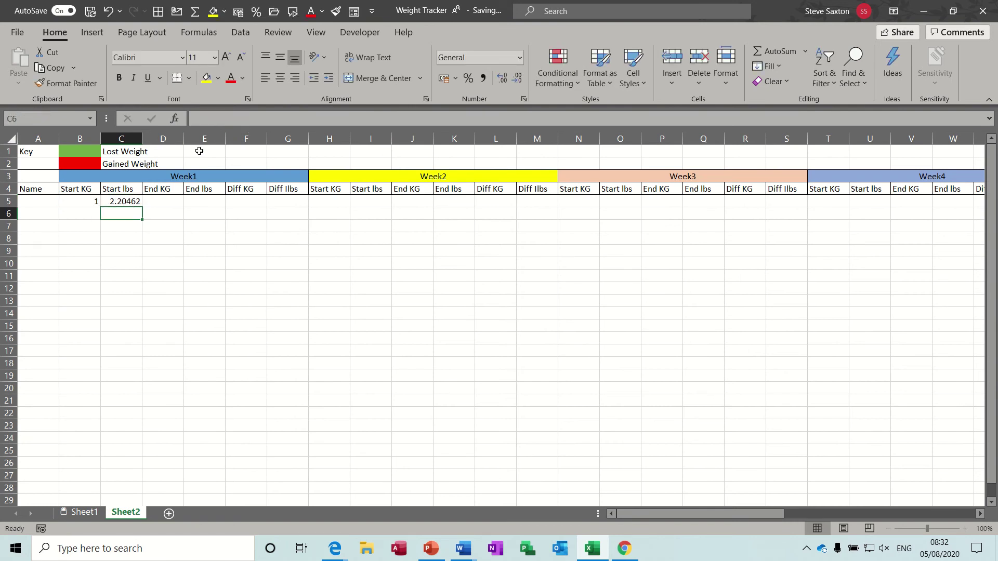
Copy the Start lbs formula from C5 into the Week1 End lbs cell E5
left_click(117, 201)
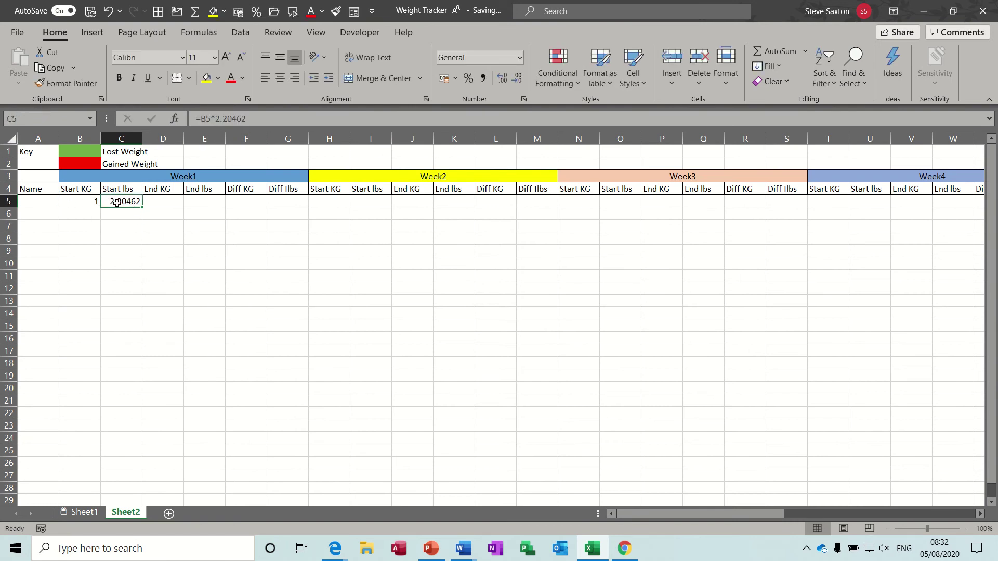
key("ctrl+c")
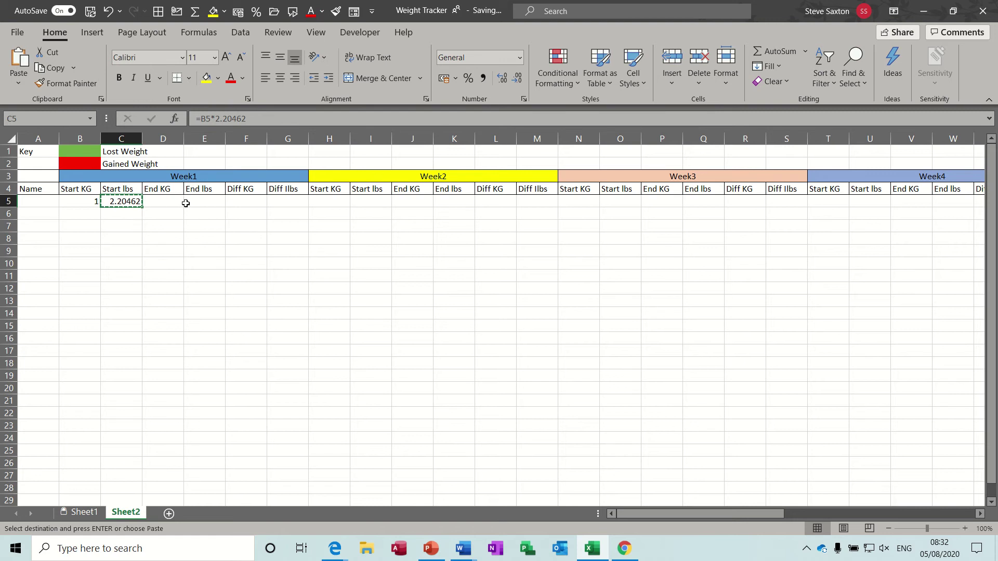
left_click(206, 200)
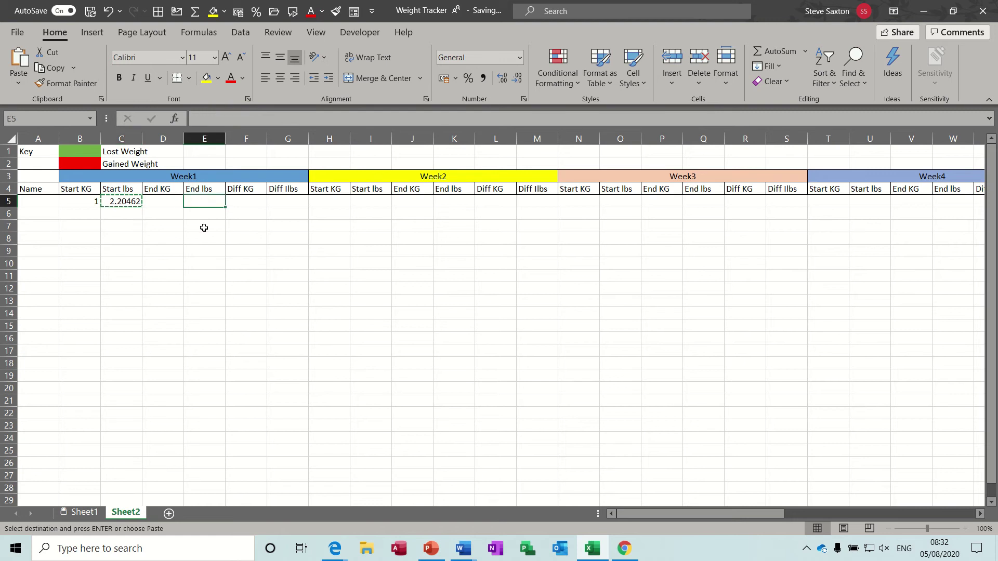
key("ctrl+v")
Enter 2 as the Week1 End KG in D5 and check the conversion formulas in E5 and C5
left_click(167, 201)
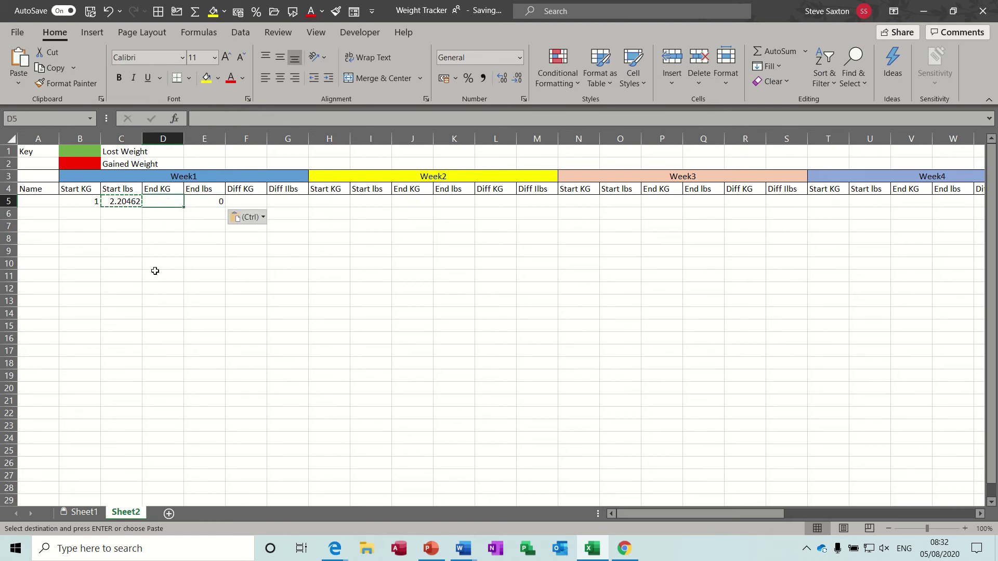
type("2")
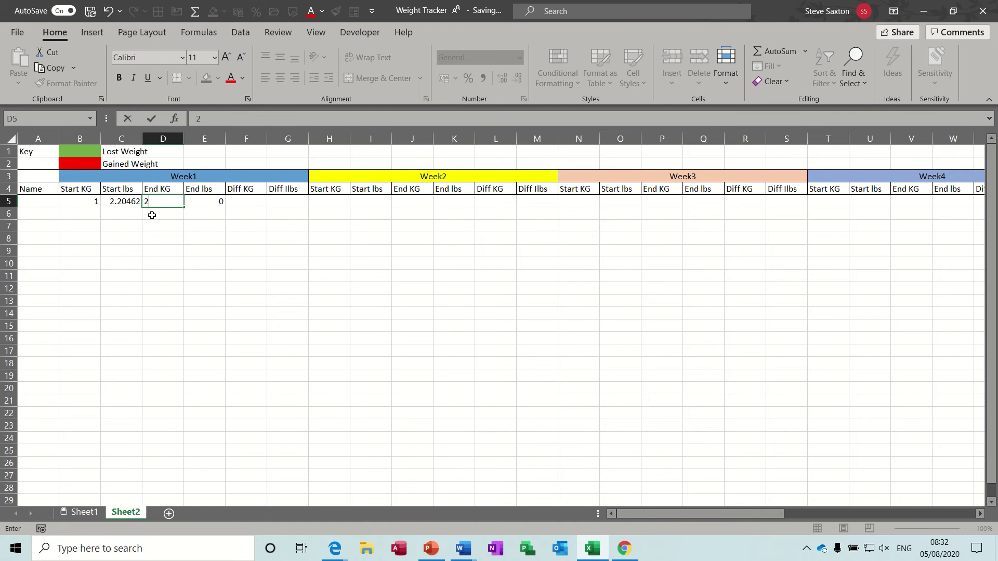
key("Return")
left_click(213, 202)
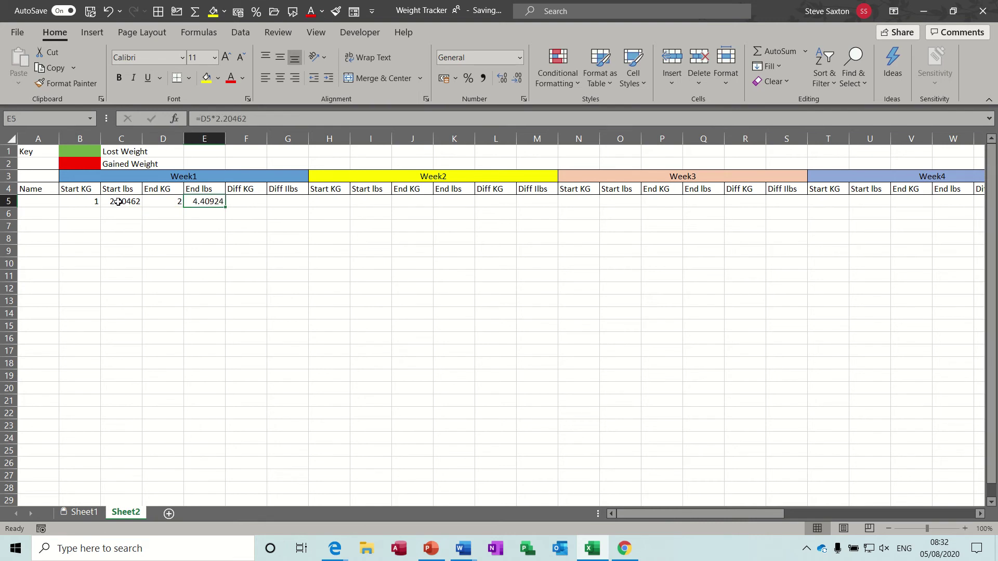
left_click(110, 201)
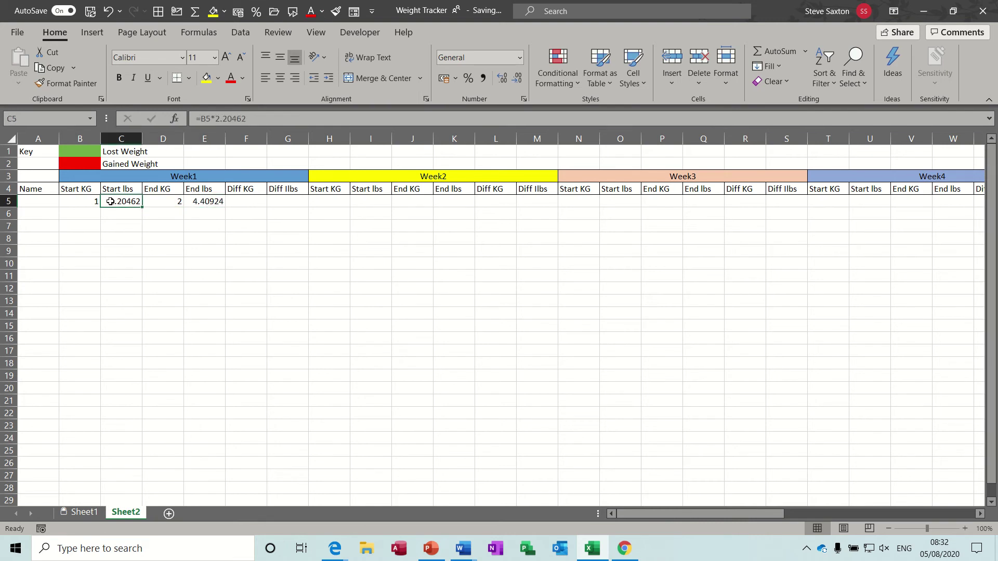
Set the Week1 Start KG in B5 to 80 and the End KG in D5 to 82
left_click(73, 202)
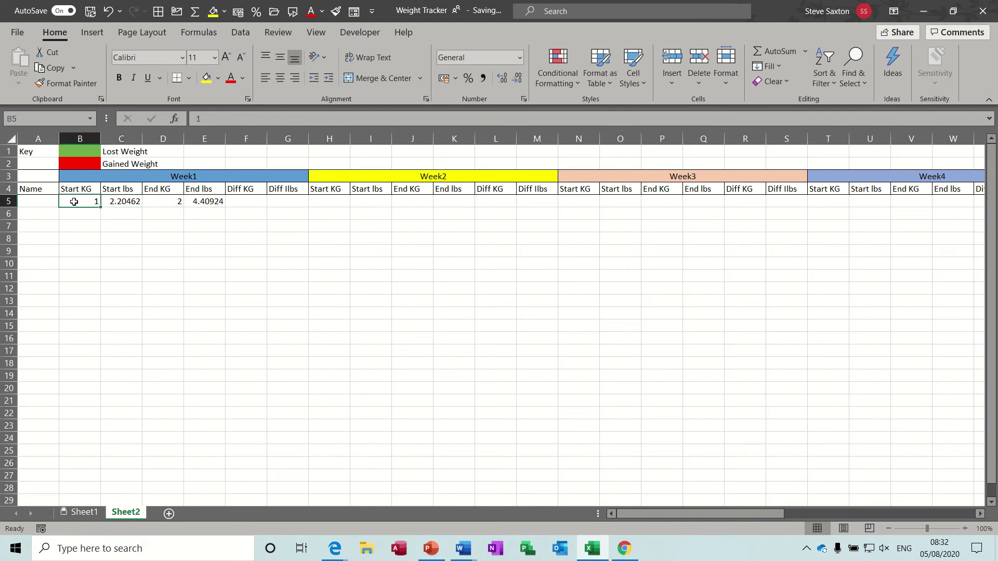
type("80")
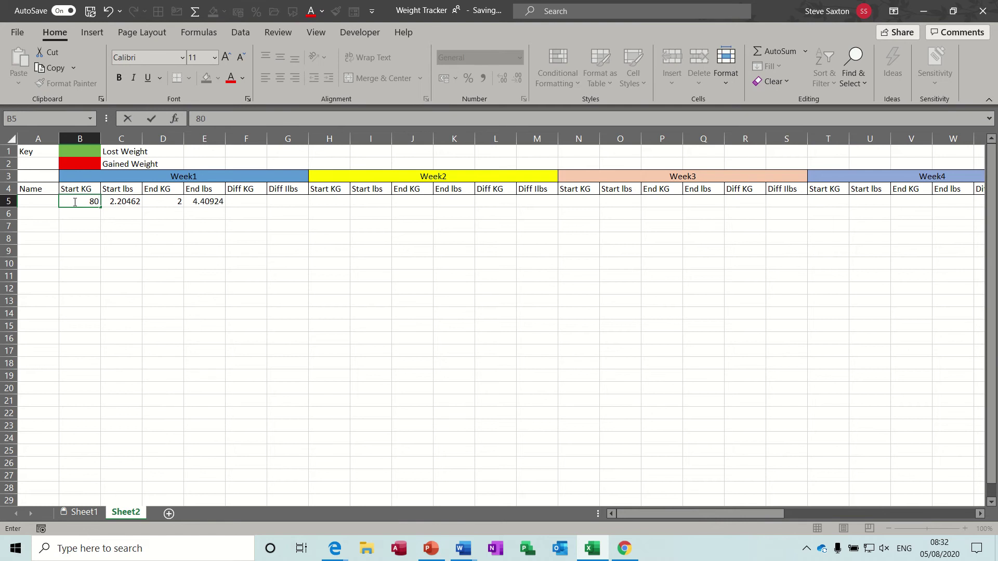
left_click(161, 200)
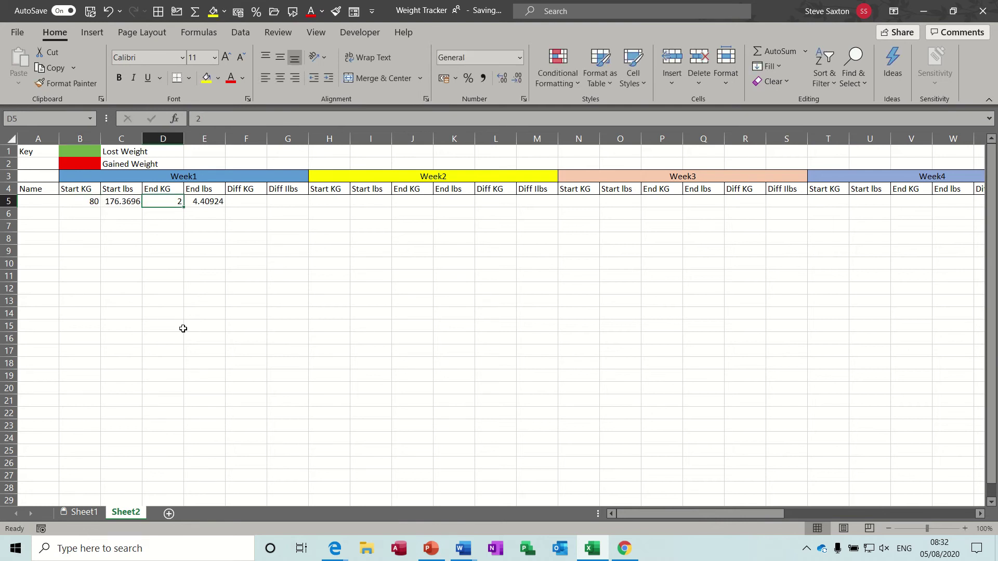
type("82")
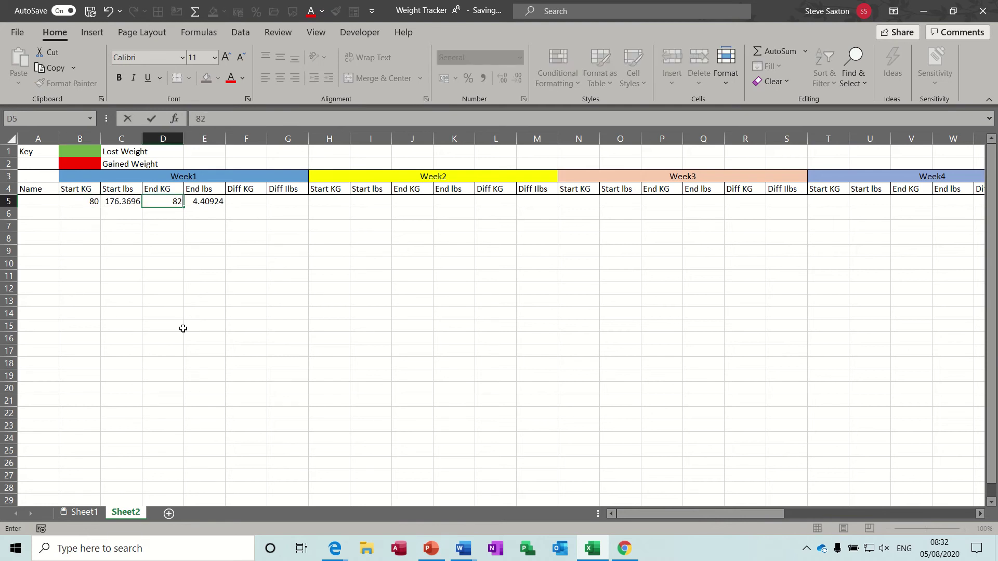
left_click(197, 212)
Format the Week1 End lbs in E5 and Start lbs in C5 to two decimal places
left_click(207, 201)
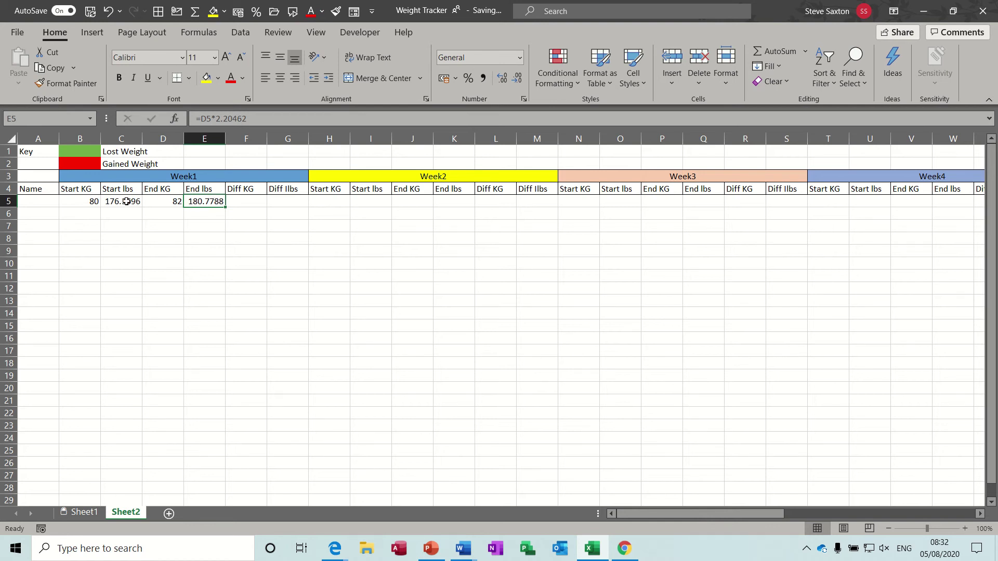
left_click(501, 81)
left_click(518, 79)
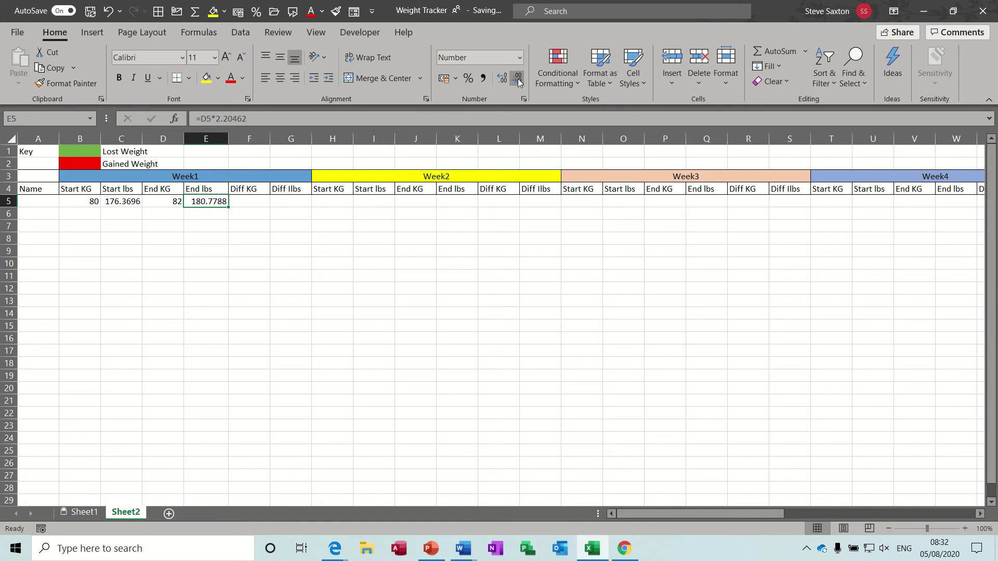
left_click(517, 79)
left_click(518, 81)
left_click(122, 202)
left_click(518, 79)
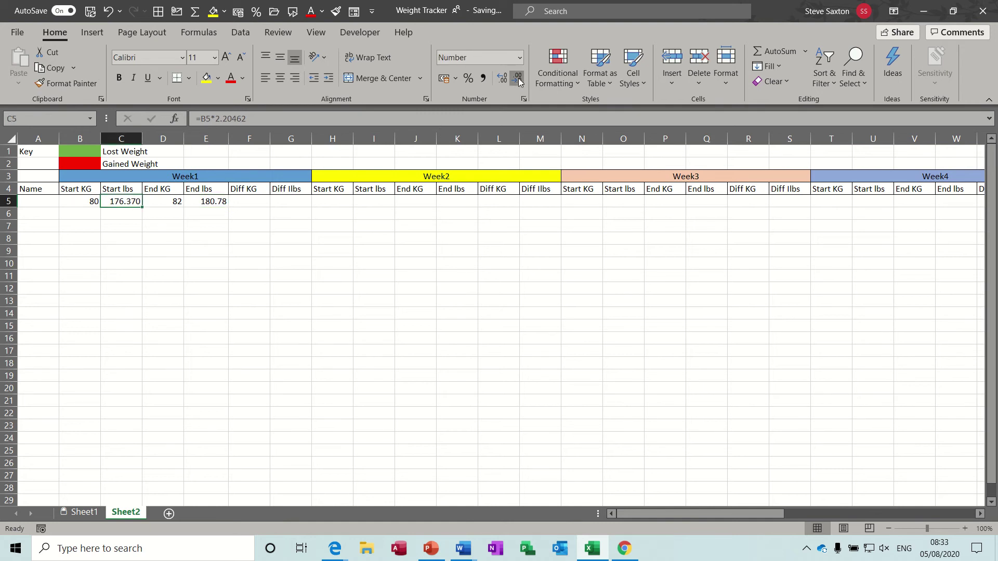
left_click(518, 79)
left_click(88, 203)
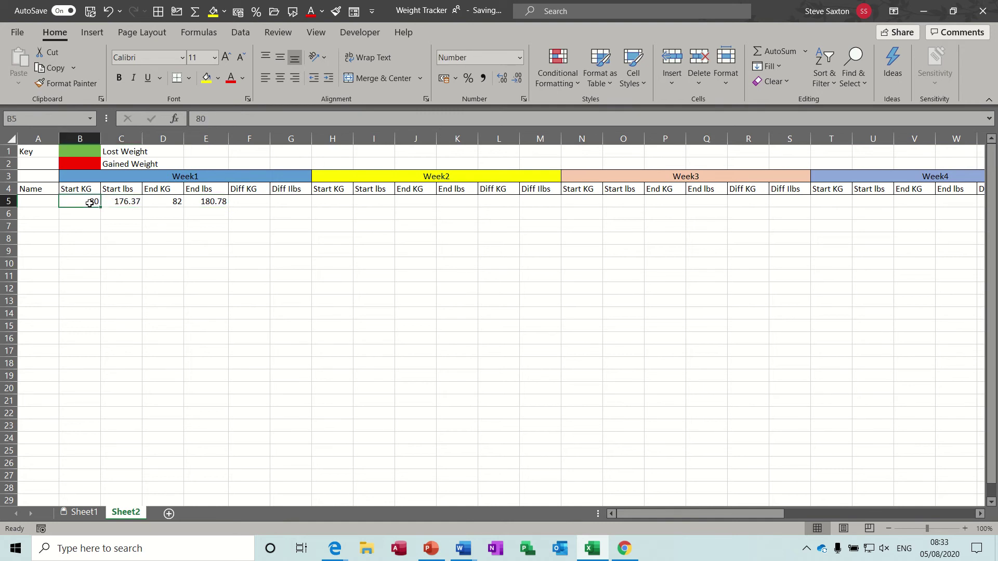
left_click(208, 203)
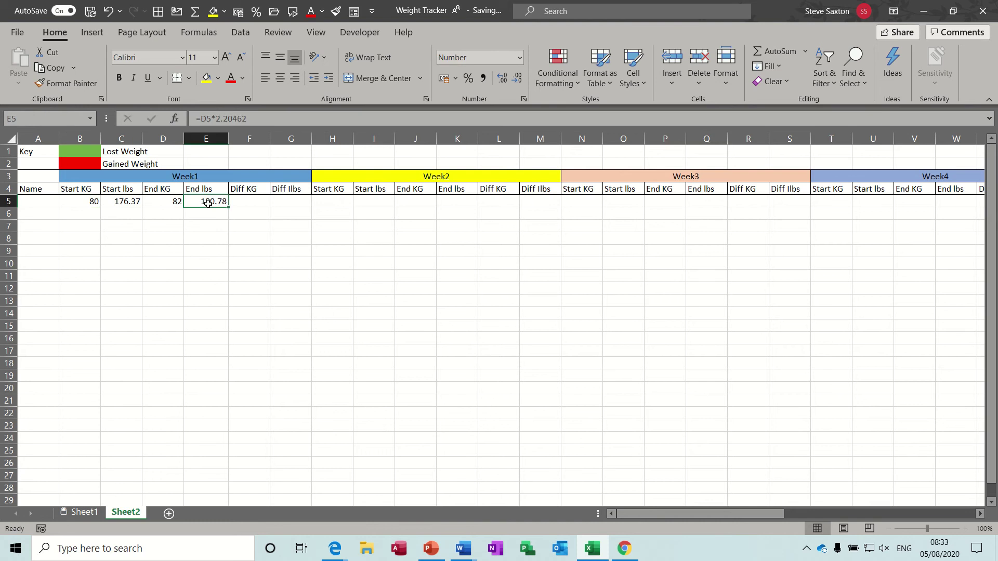
Enter the formula =D5-B5 in the Week1 Diff KG cell F5
left_click(252, 201)
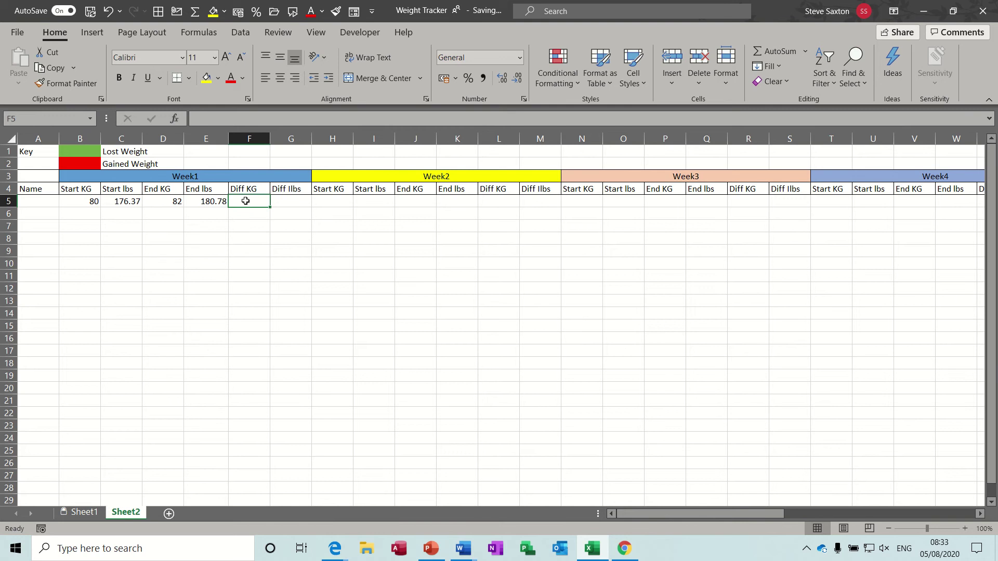
type("=")
left_click(179, 203)
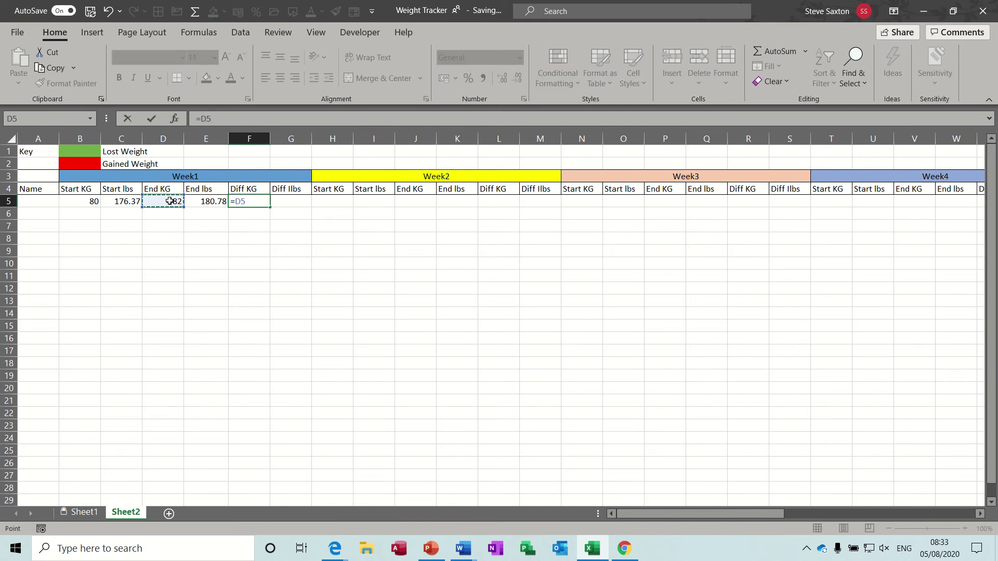
type("-")
left_click(65, 207)
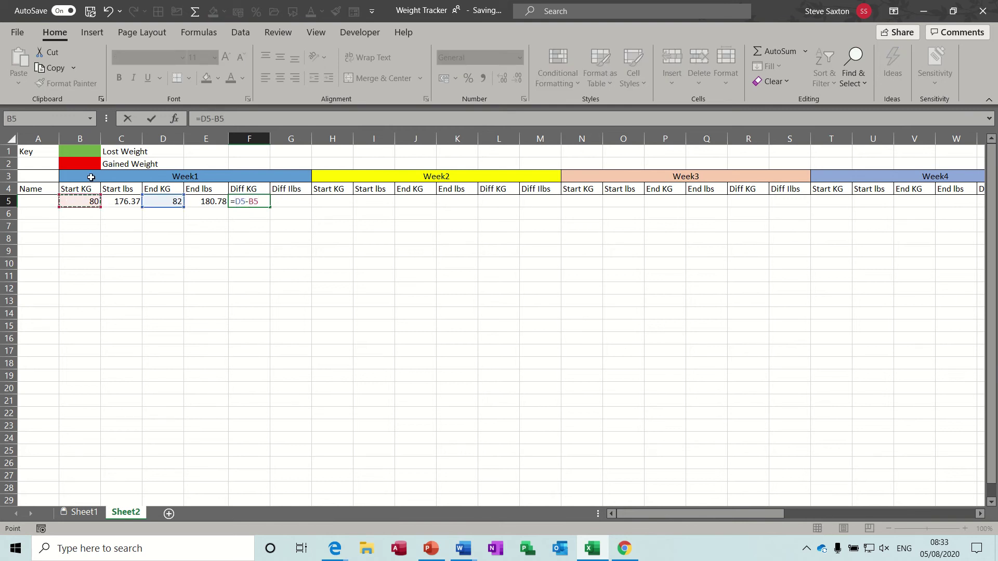
left_click(151, 125)
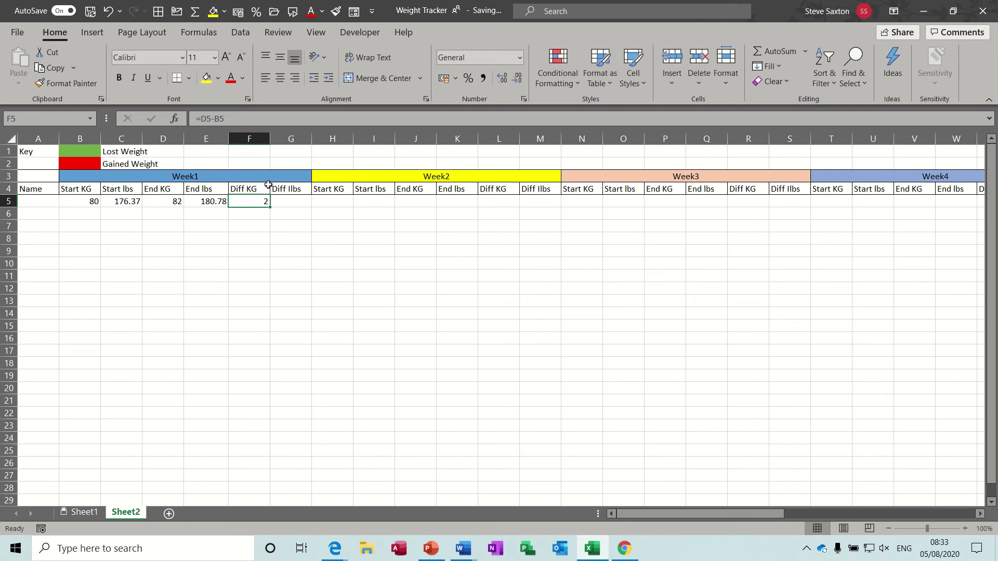
Enter the formula =E5-C5 in cell G5 for the Week1 difference in pounds
left_click(300, 203)
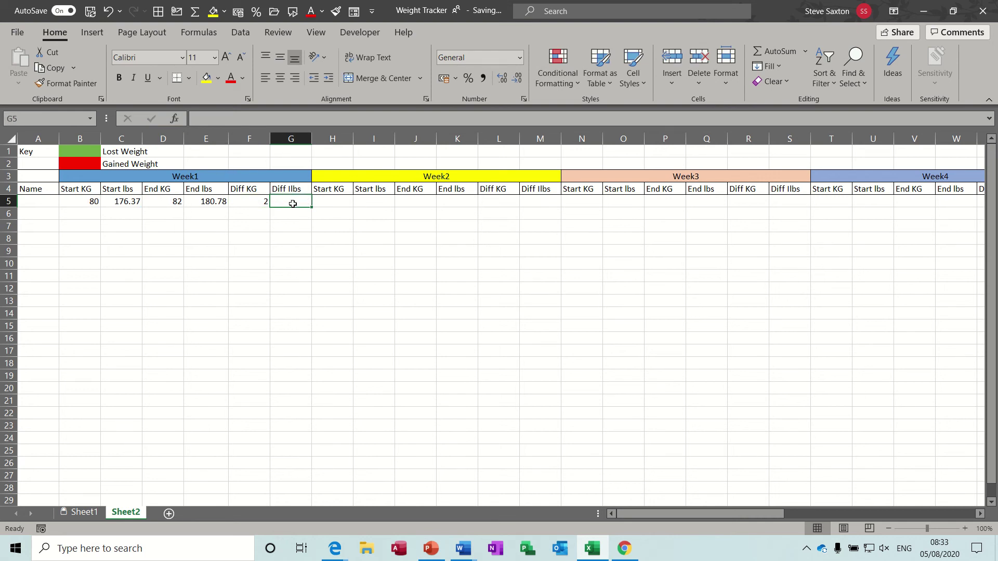
type("=")
left_click(207, 201)
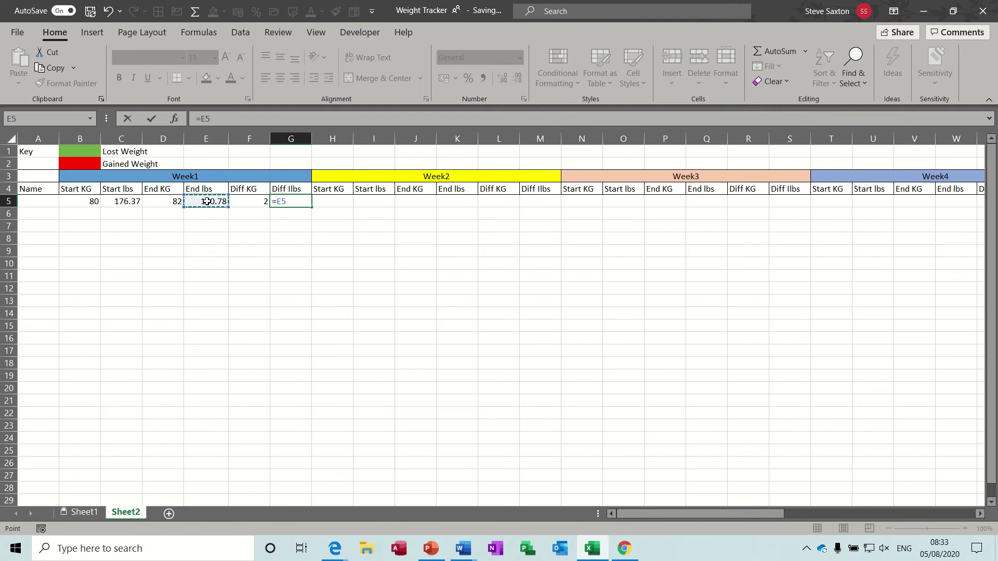
type("-")
left_click(123, 203)
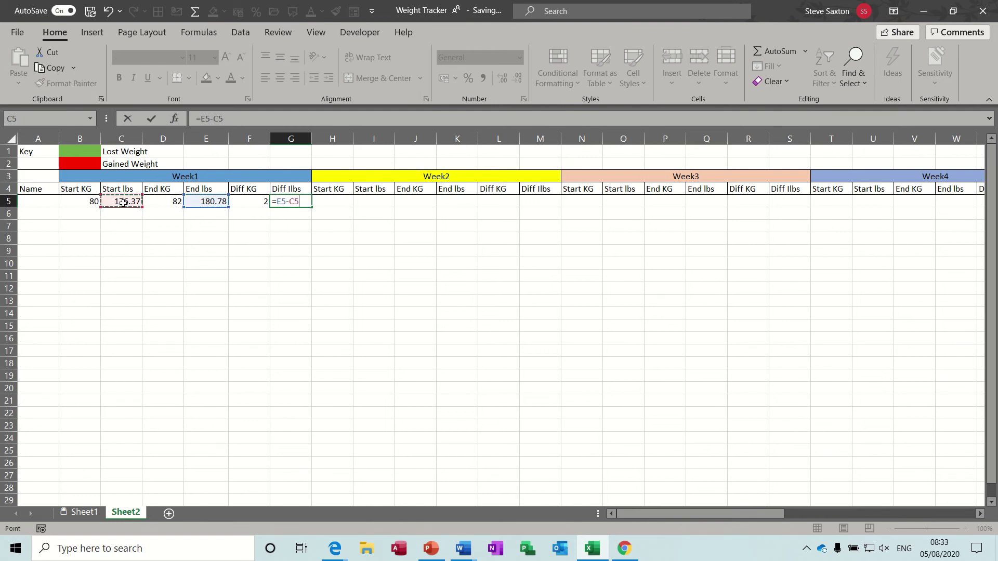
key("Return")
left_click(294, 202)
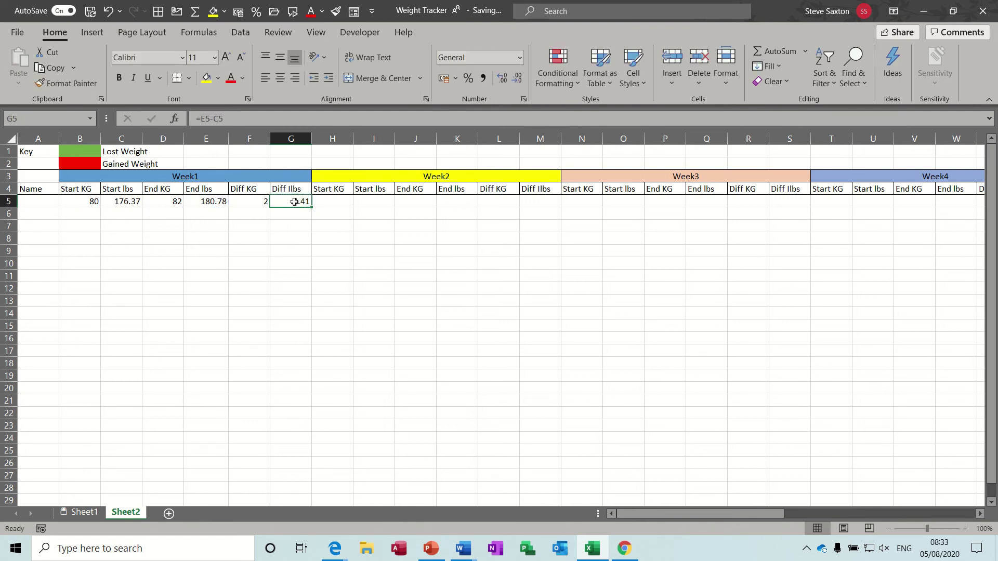
Change the Week1 End KG in D5 to 79 to test the difference formulas
left_click(169, 203)
type("79")
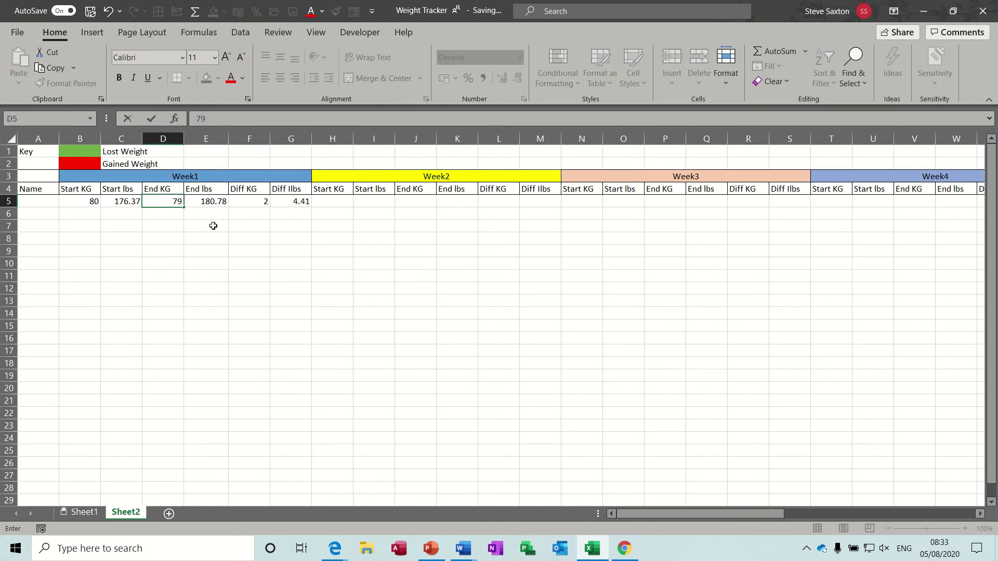
left_click(215, 225)
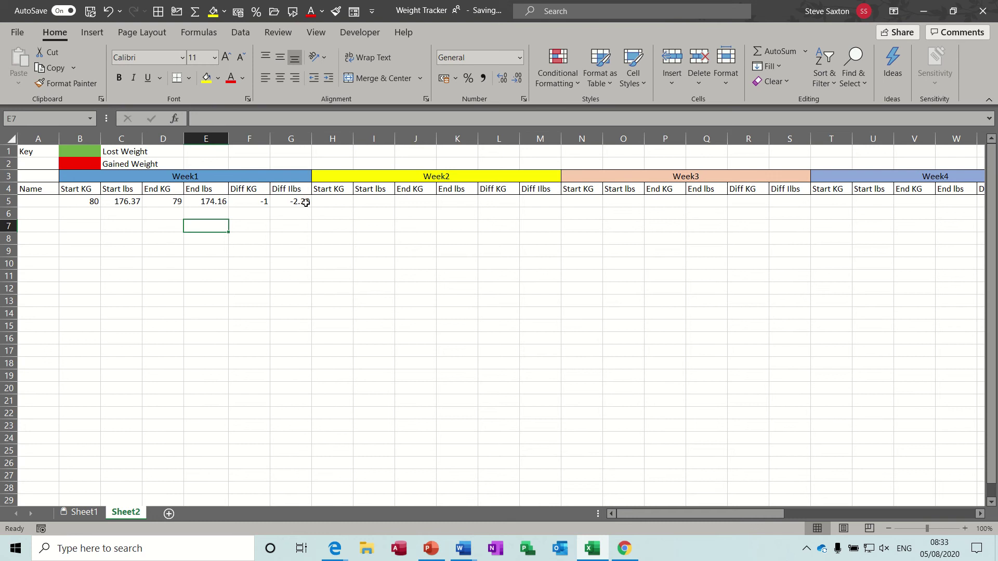
Apply all borders to the tracker's data range A5:AK26, from the Name column through the Week6 difference columns
left_click(160, 201)
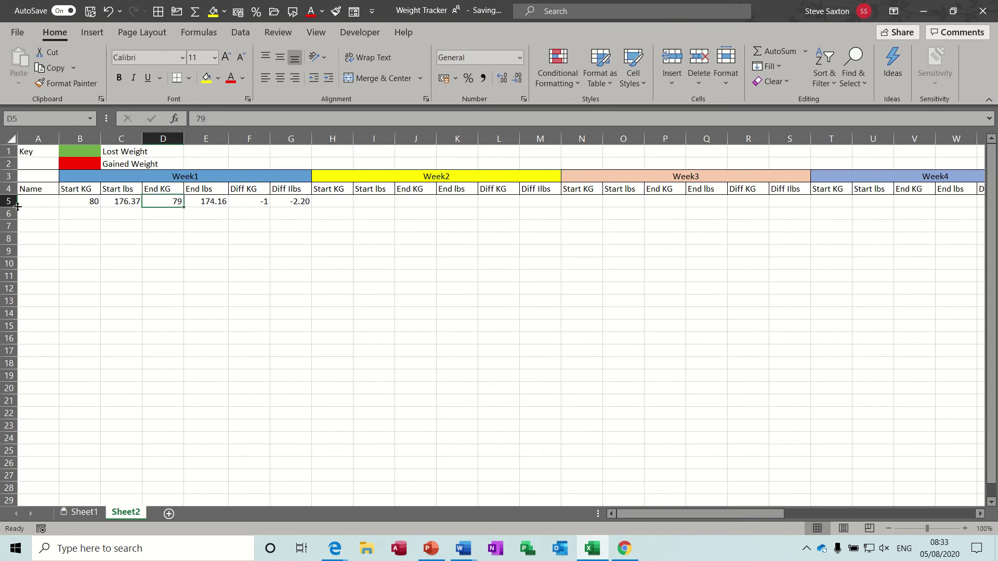
left_click_drag(29, 201, 922, 335)
left_click_drag(994, 346, 994, 216)
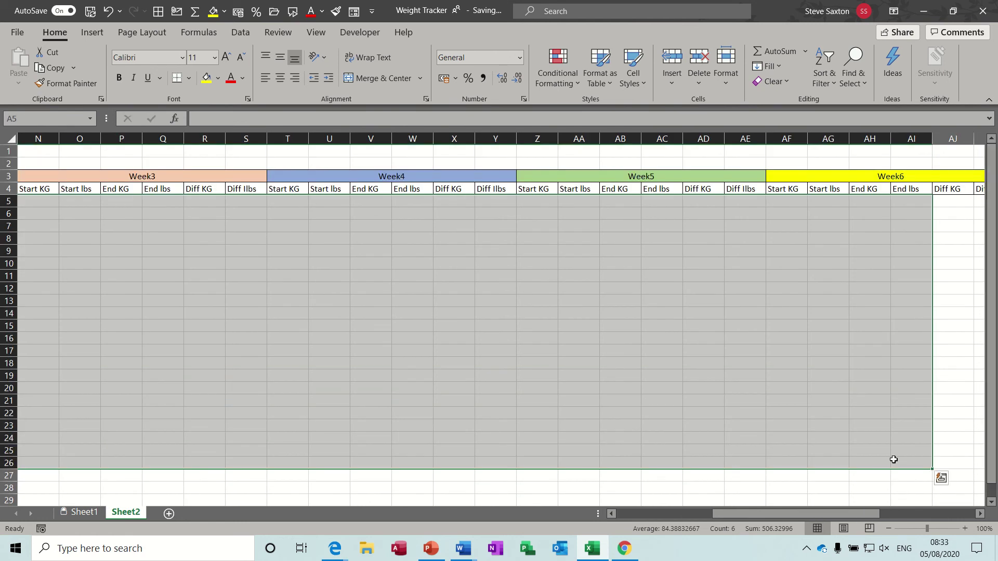
left_click(888, 529)
left_click(888, 529)
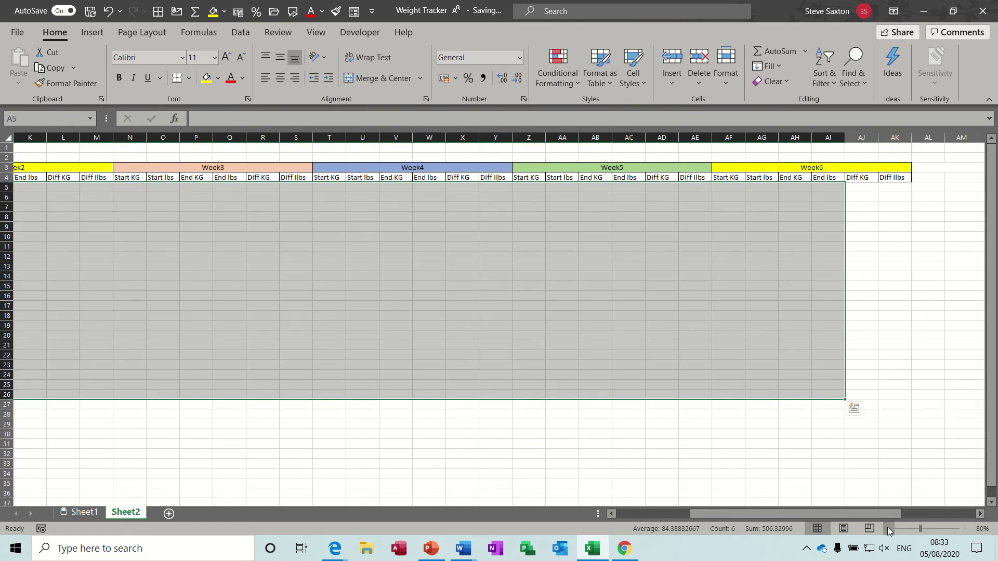
left_click(888, 528)
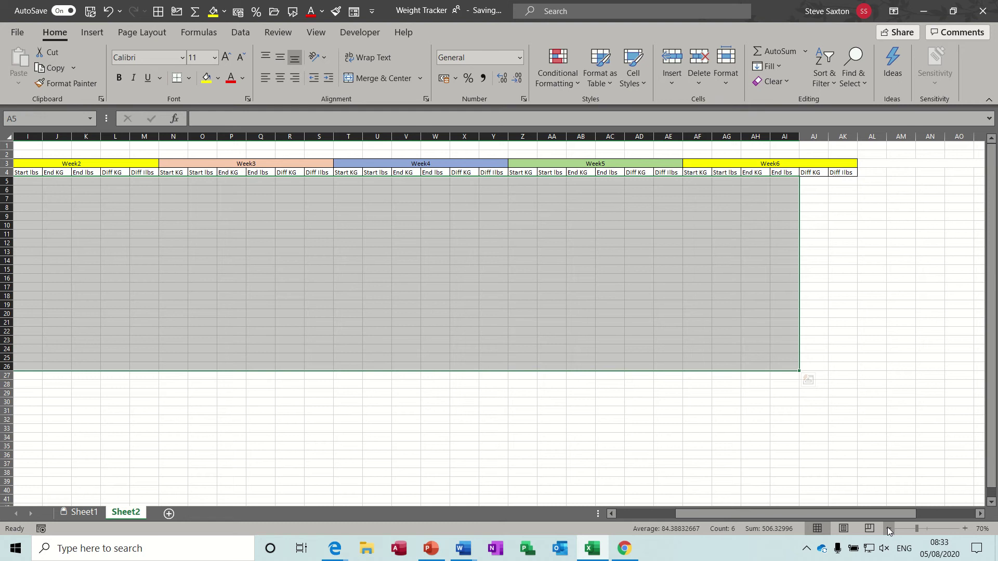
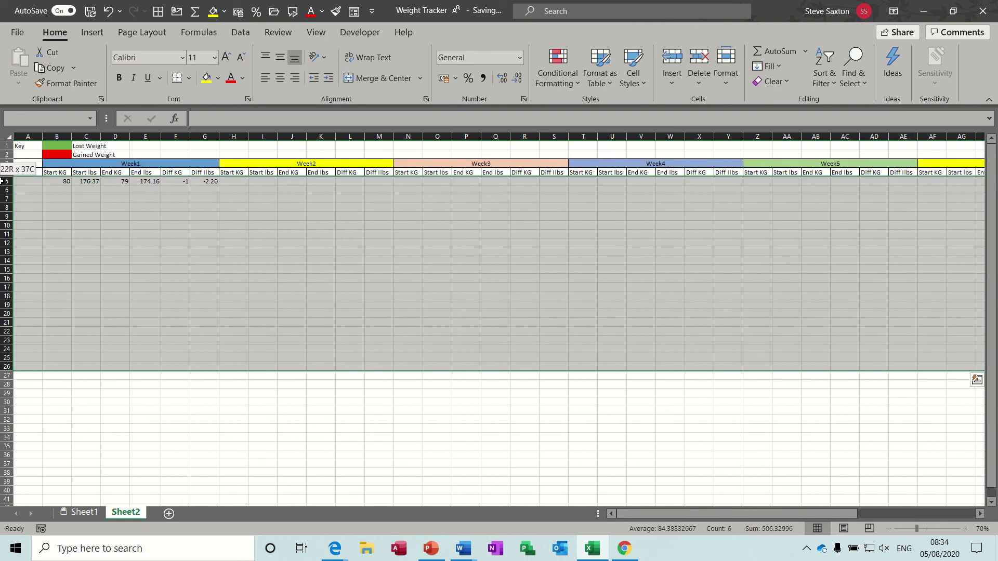
left_click(158, 11)
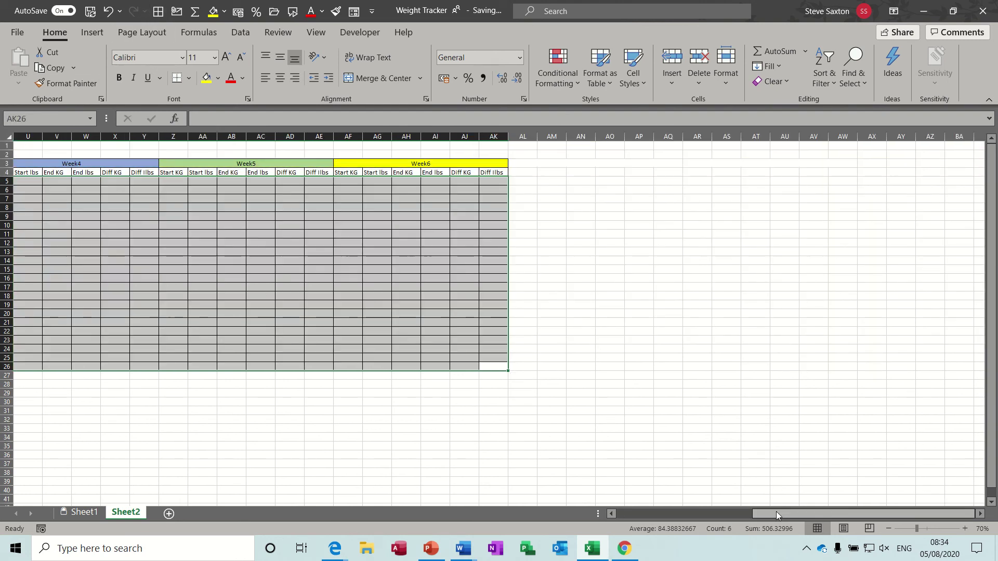
left_click_drag(776, 511, 619, 504)
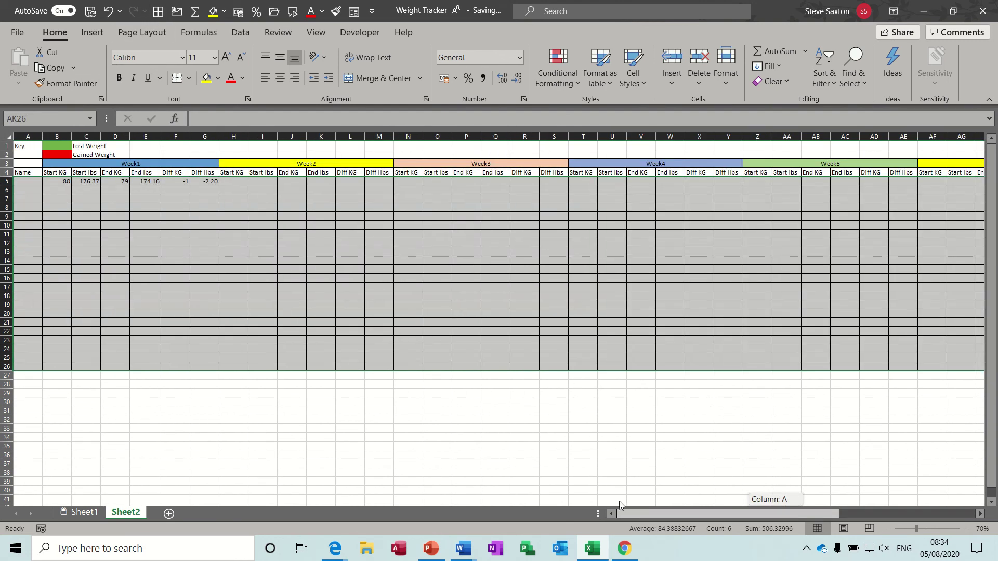
Start a conditional formatting rule for the Week1 difference cells F5:G26 that covers cell values greater than 0
left_click(178, 182)
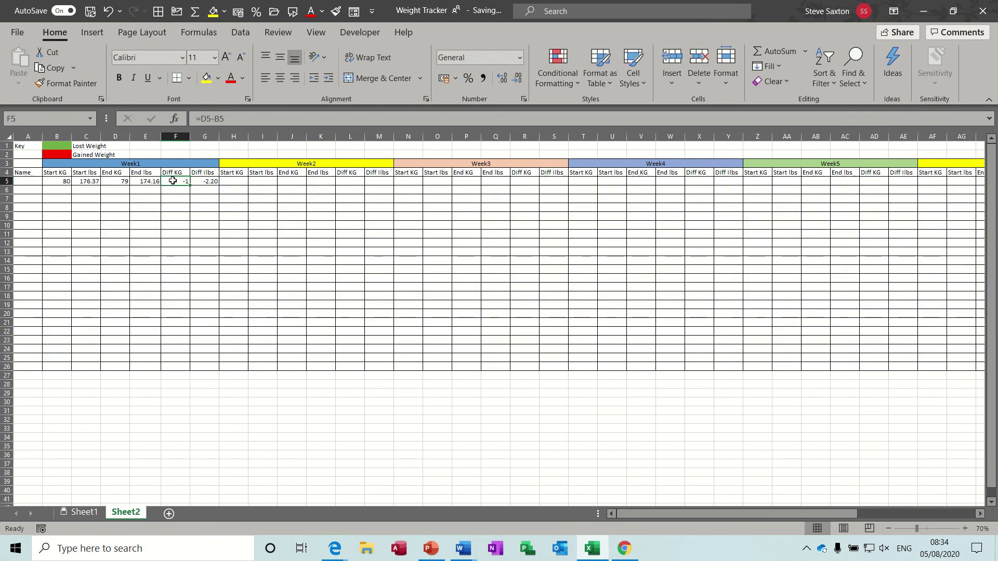
left_click_drag(192, 186, 198, 365)
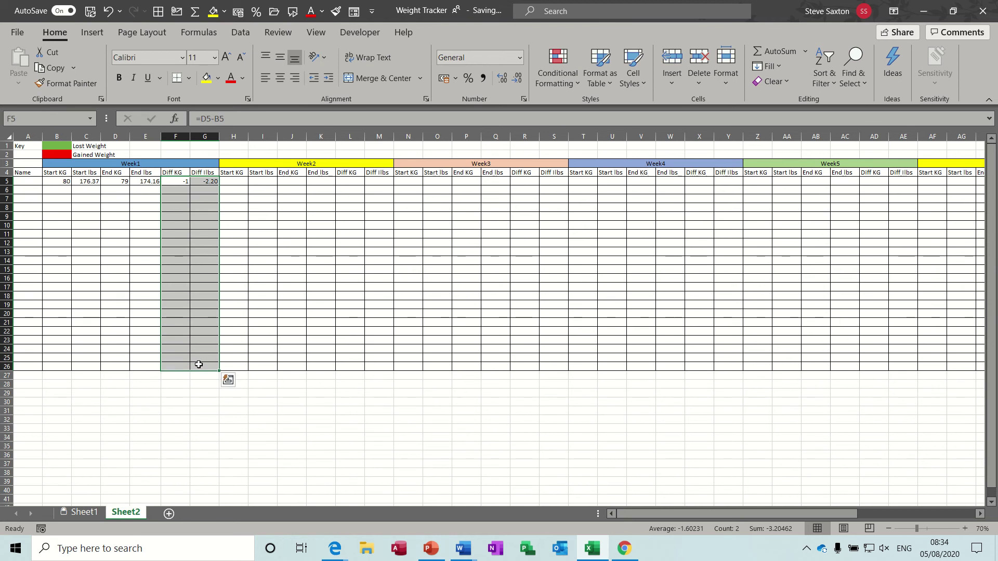
left_click(557, 67)
left_click(565, 296)
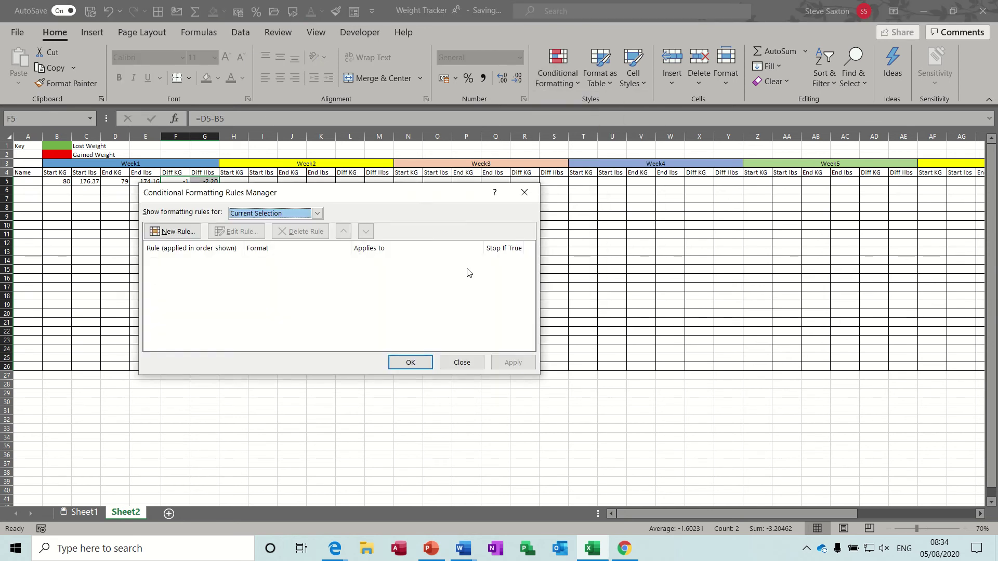
left_click(172, 231)
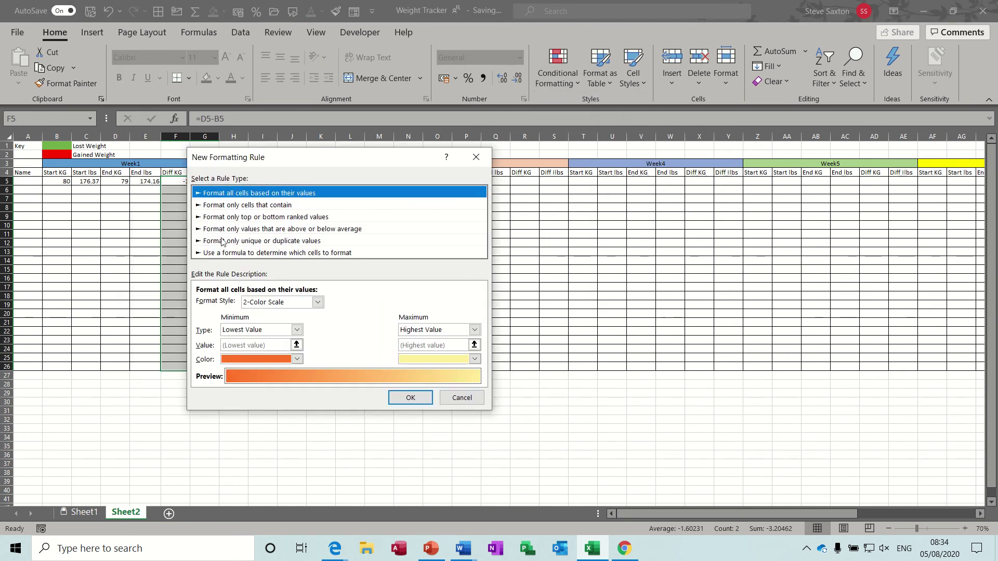
left_click(242, 206)
left_click(356, 303)
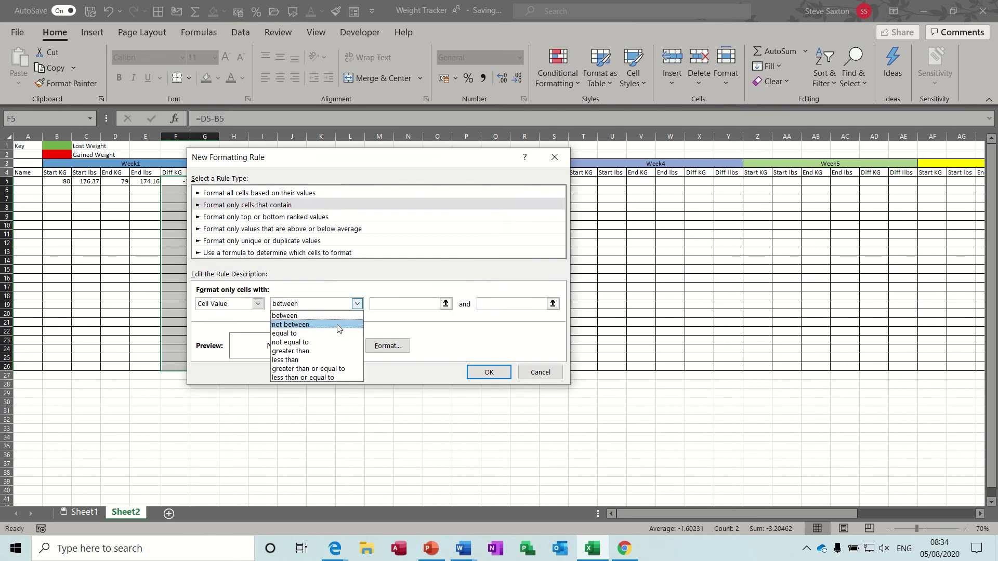
left_click(330, 351)
left_click(381, 304)
type("0")
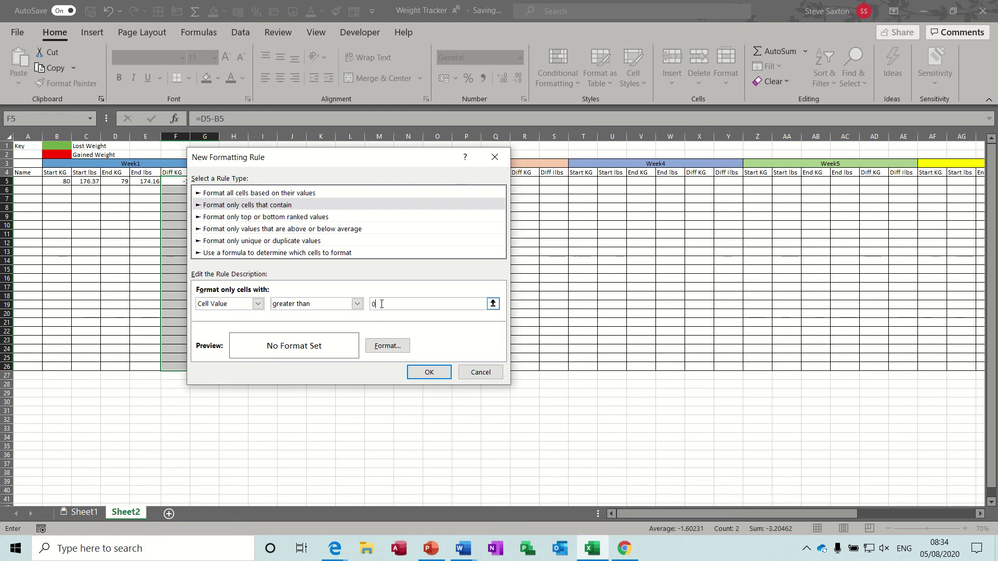
Give the greater-than-0 rule a red background fill and add it to the rule list
left_click(386, 346)
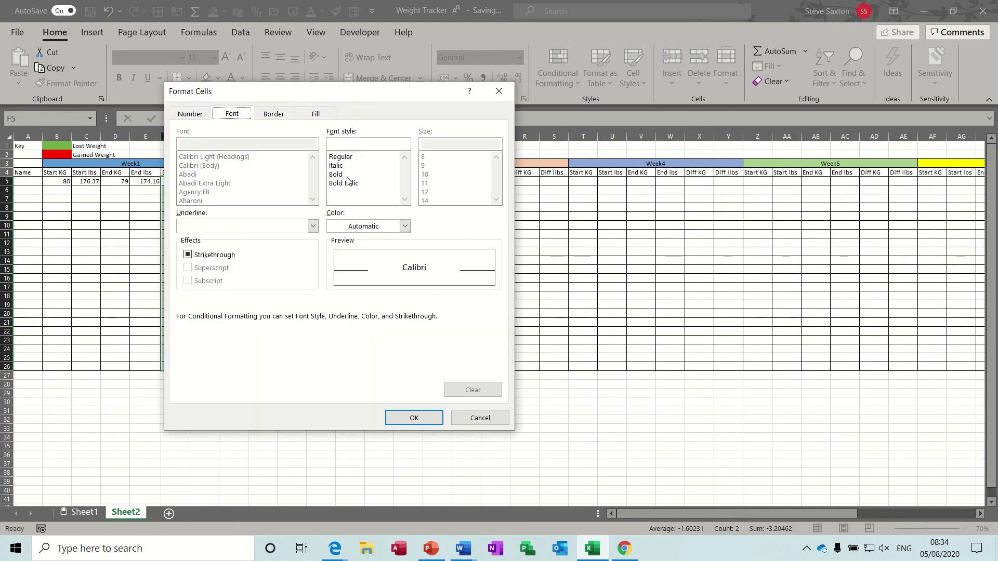
left_click(316, 113)
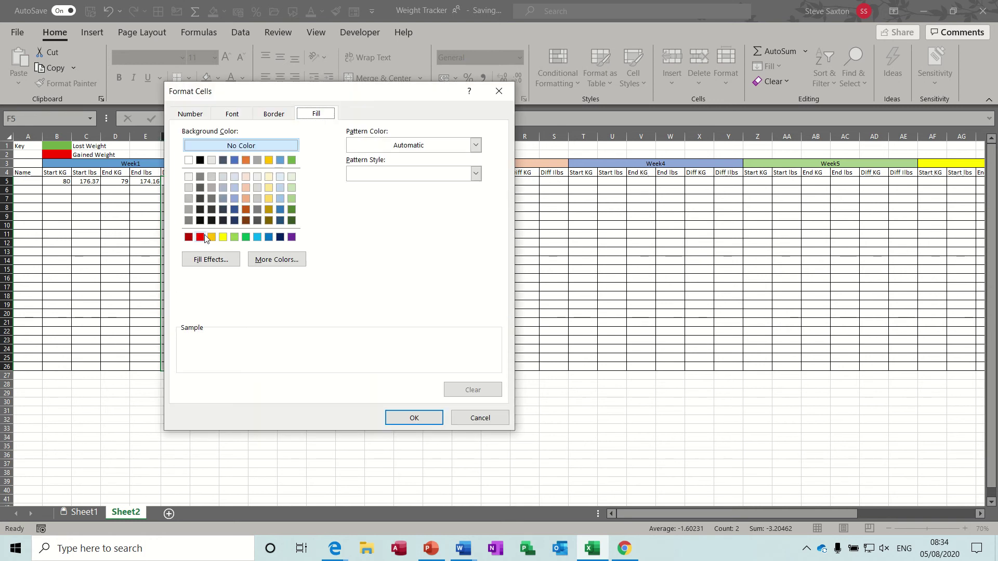
left_click(201, 237)
left_click(416, 419)
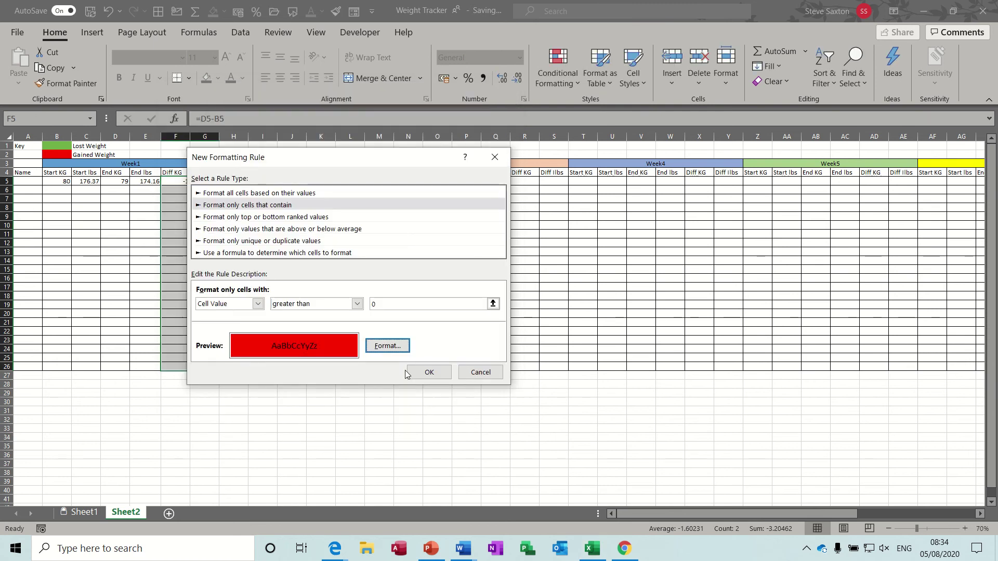
left_click(429, 373)
Add a second rule to F5:G26 that fills cell values less than 0 light green, and apply both rules
left_click(172, 235)
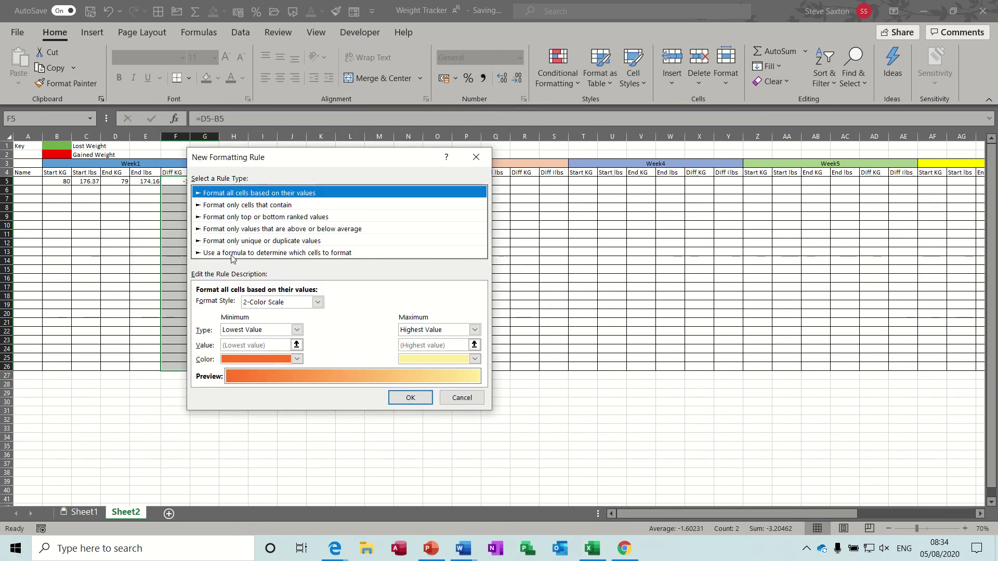
left_click(283, 208)
left_click(357, 304)
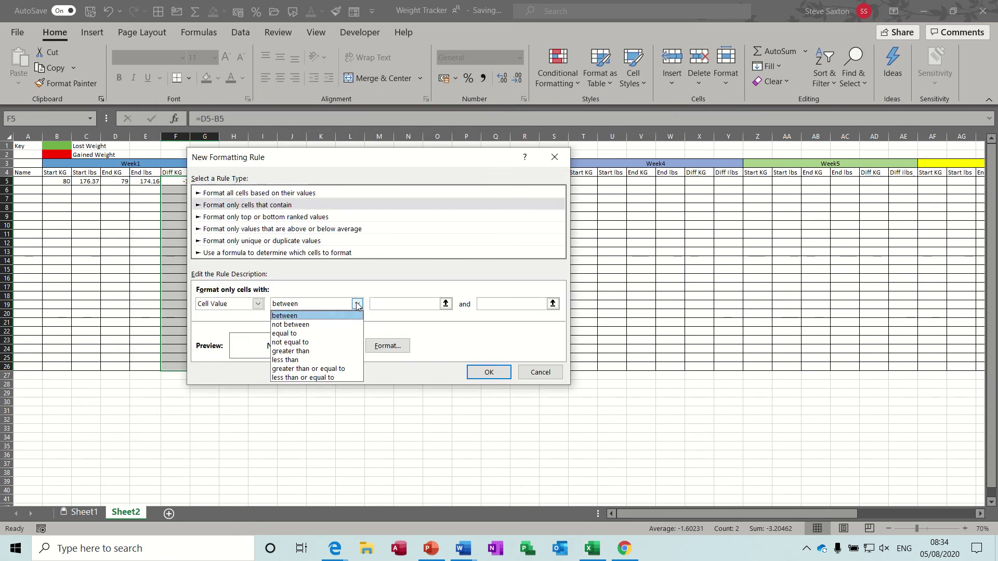
left_click(322, 360)
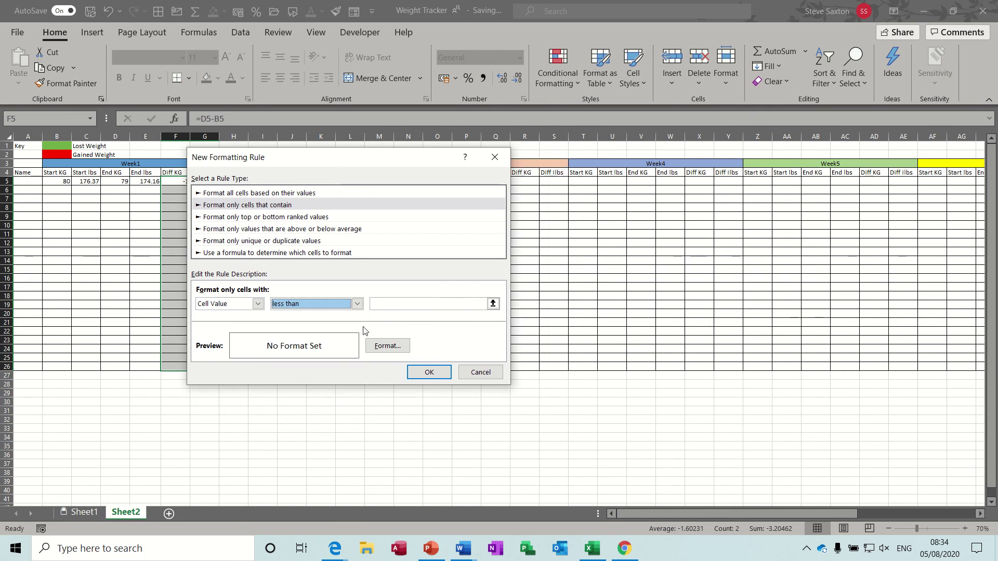
left_click(382, 302)
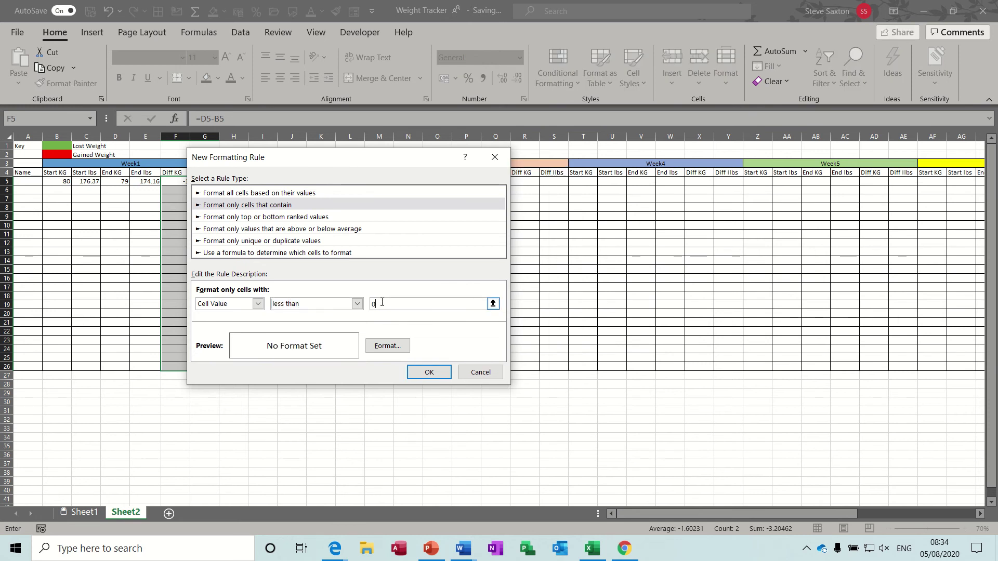
left_click(388, 345)
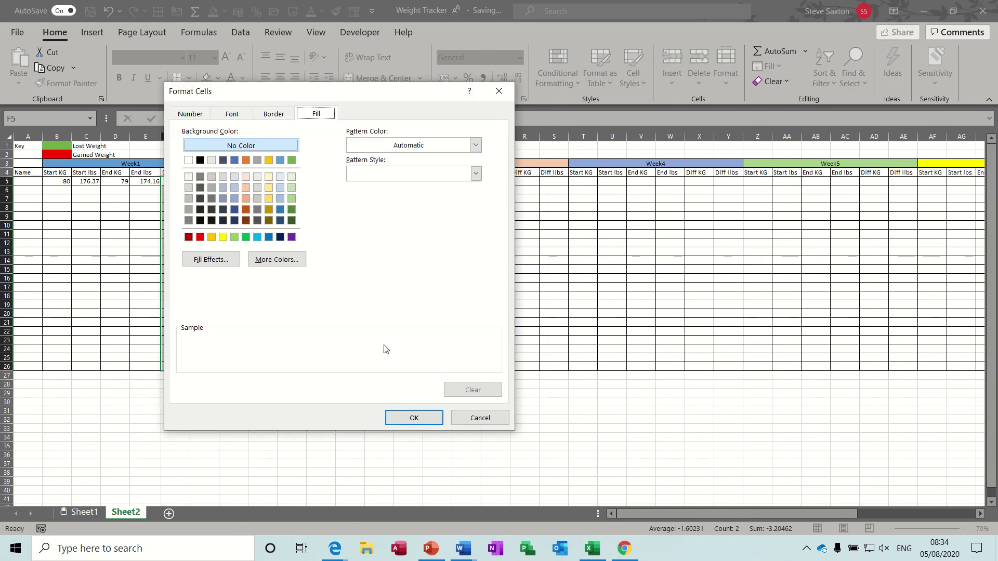
left_click(235, 237)
left_click(410, 417)
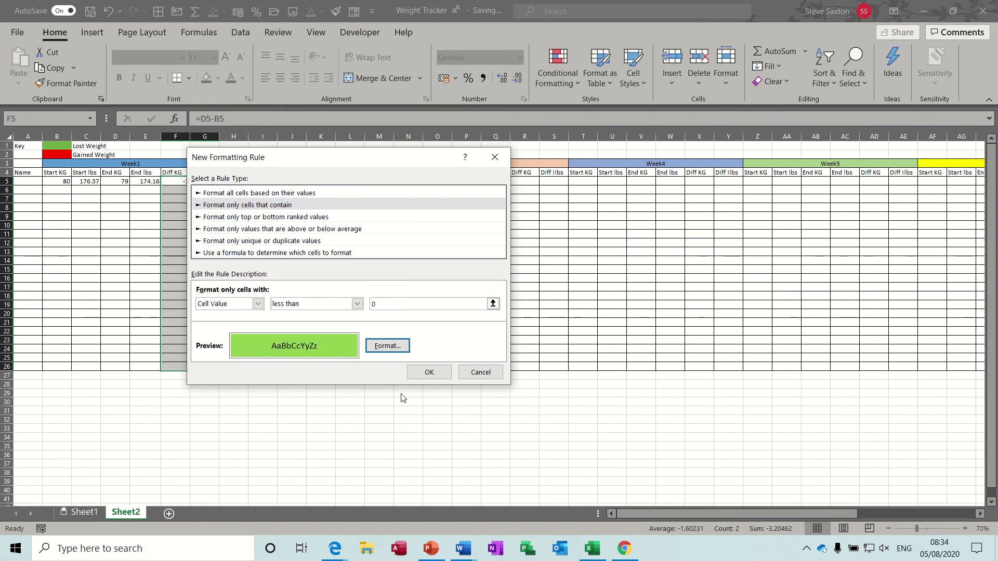
left_click(430, 372)
left_click(406, 361)
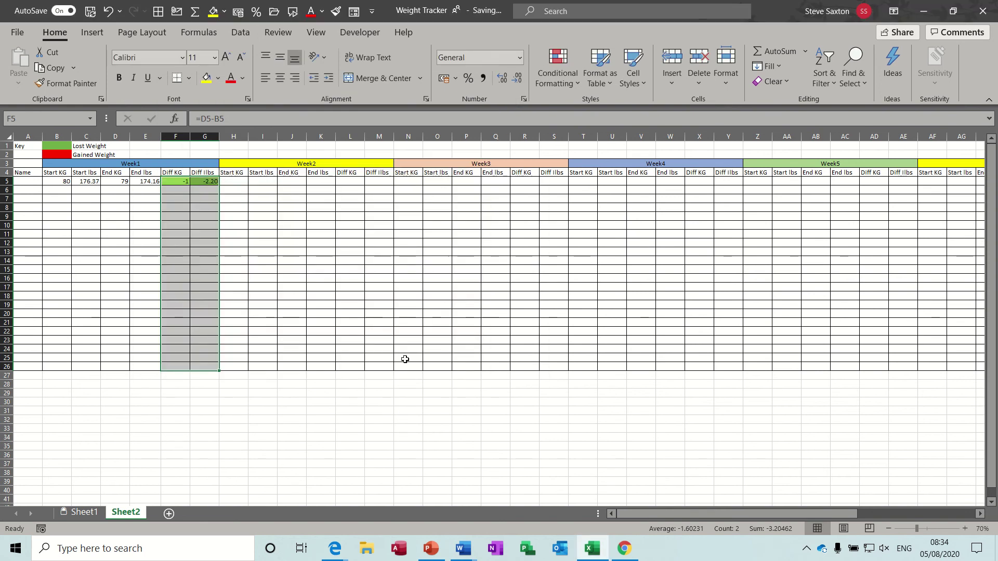
Change the Week1 End KG in D5 to 80 to test the rules with no weight change
left_click(123, 183)
type("80")
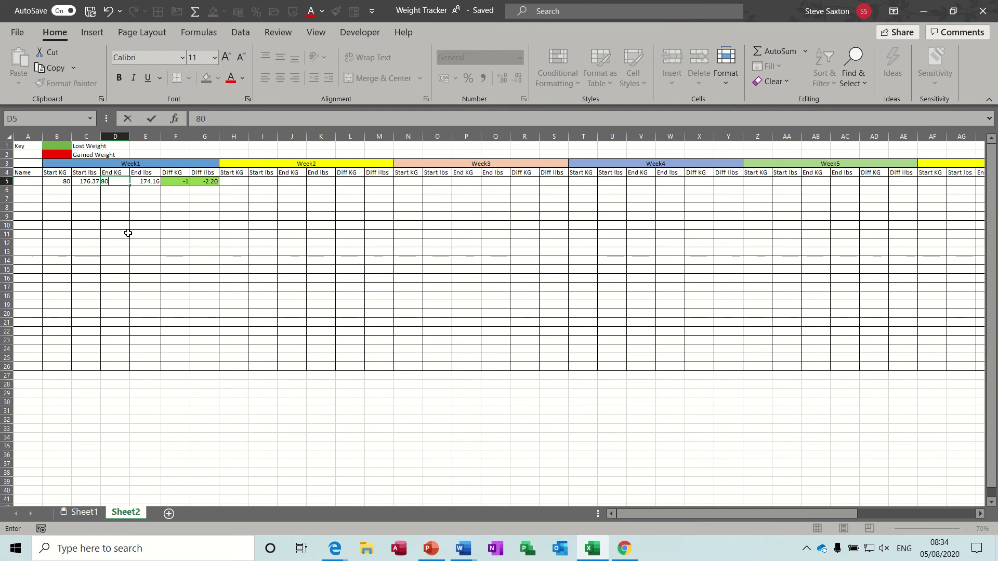
key("Return")
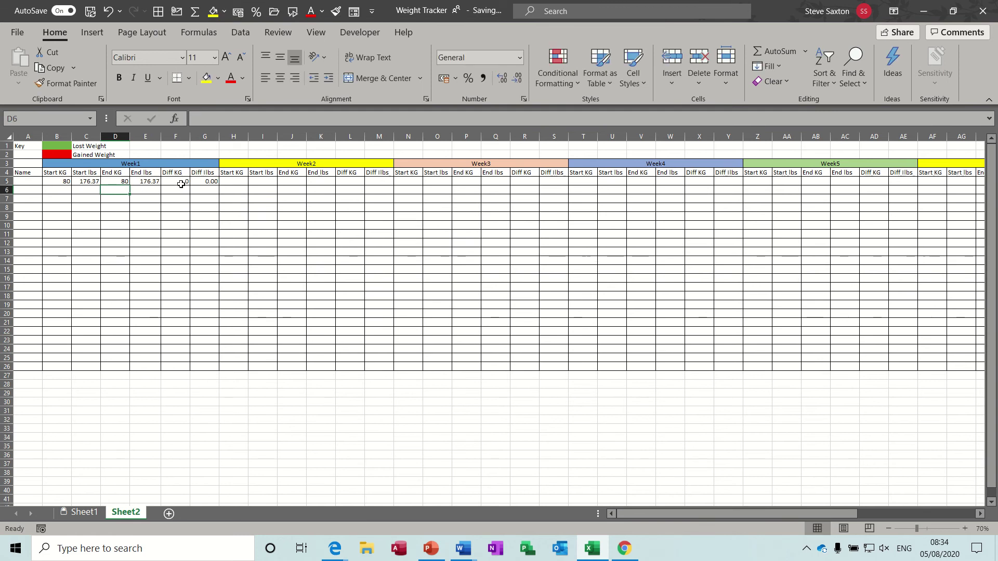
left_click(181, 181)
left_click_drag(181, 181, 203, 365)
Change the Week1 End KG in D5 to 82 to test the weight gain rule
left_click(118, 182)
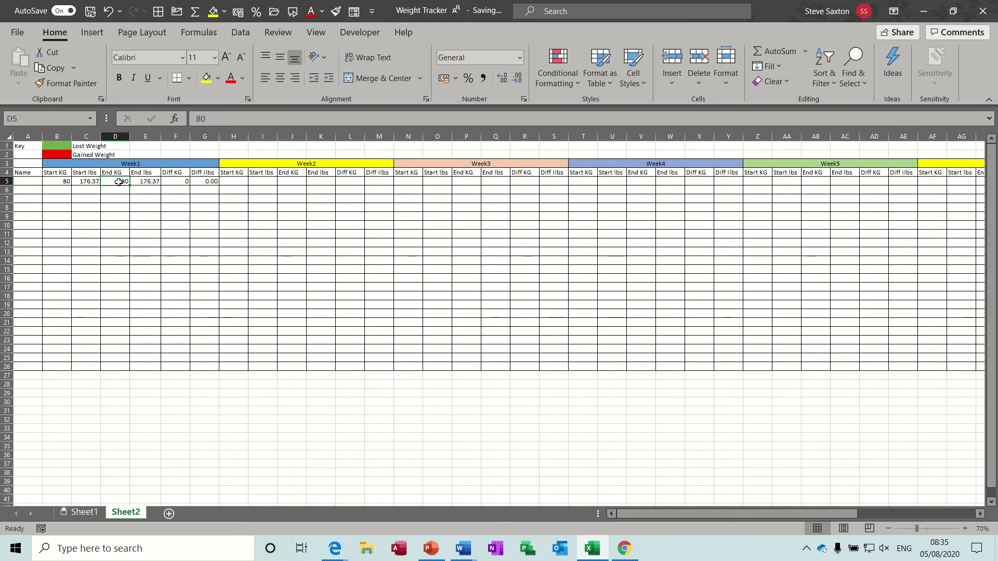
type("8")
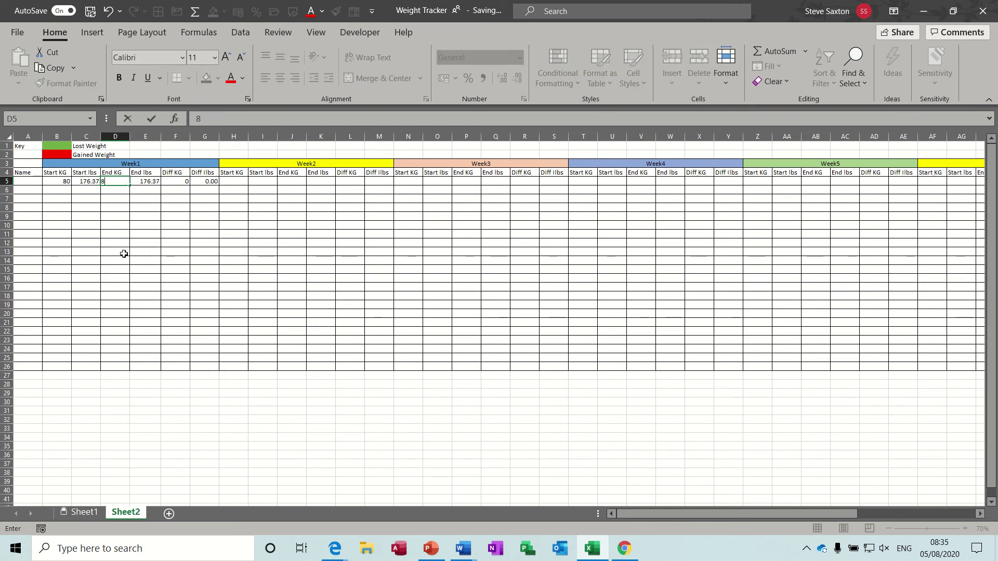
left_click(161, 227)
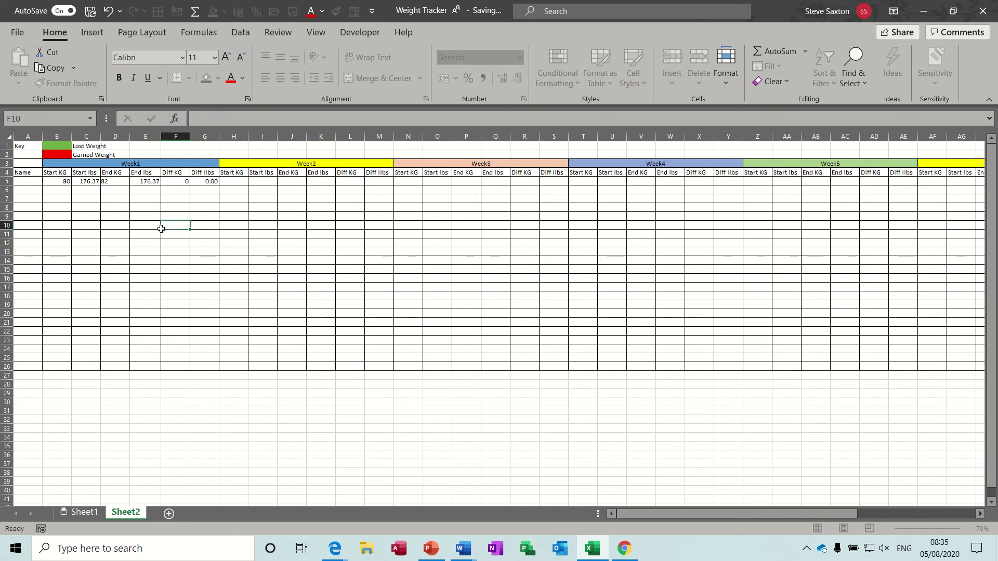
Copy the formatting of the Week1 difference cells F5:G26 onto the Diff KG and Diff lbs columns of Week2 through Week6
left_click(179, 179)
left_click_drag(178, 180, 202, 370)
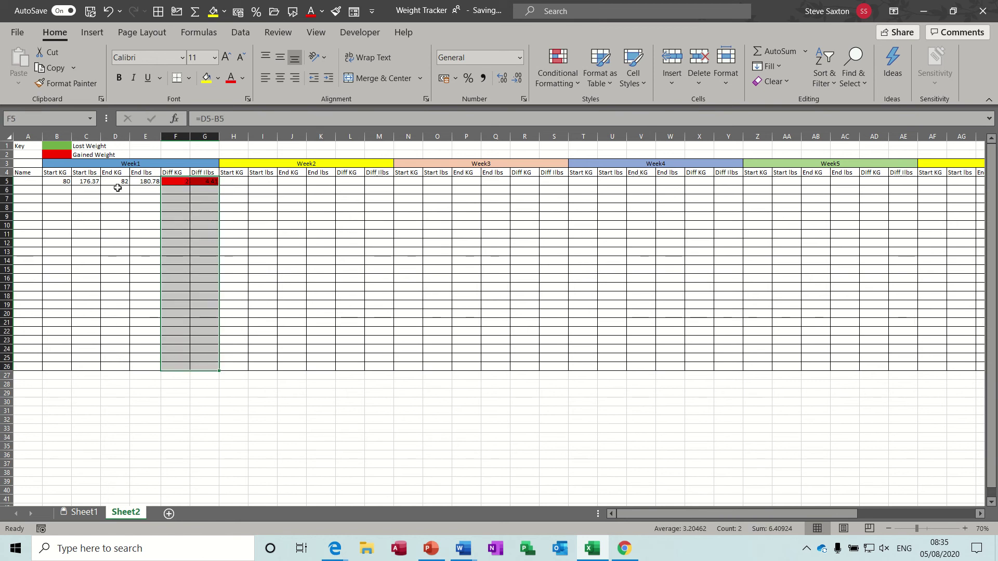
left_click(59, 85)
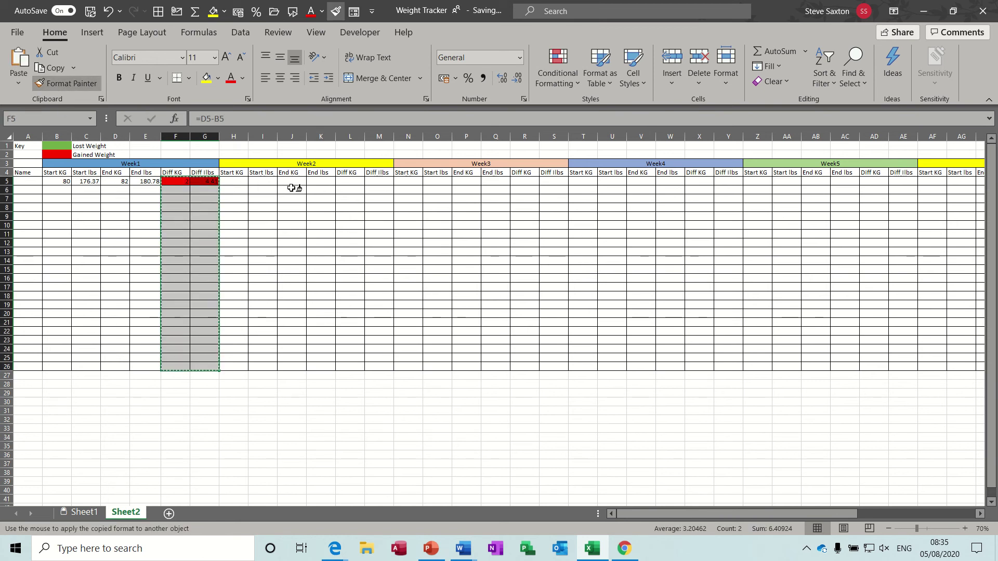
left_click(347, 181)
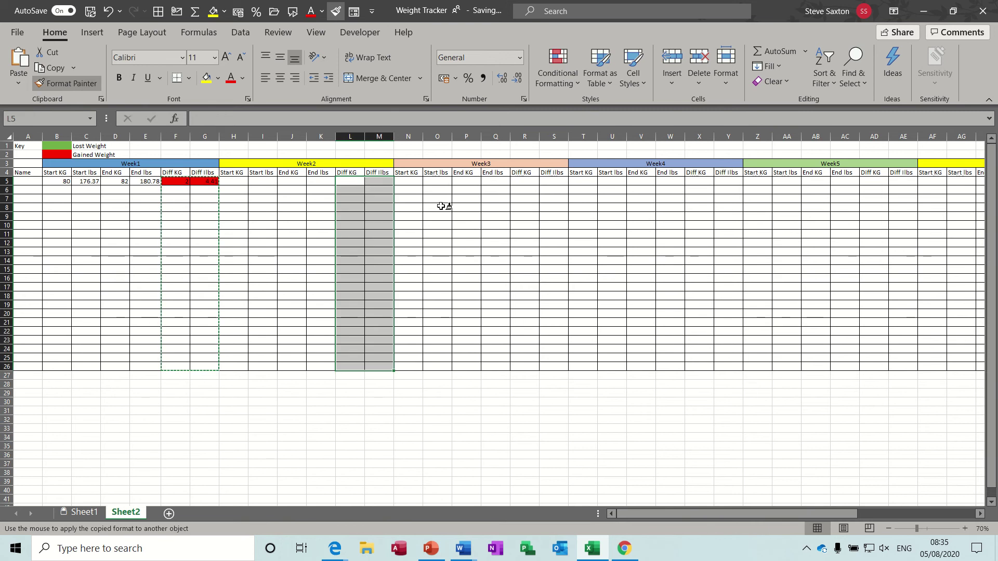
left_click(526, 180)
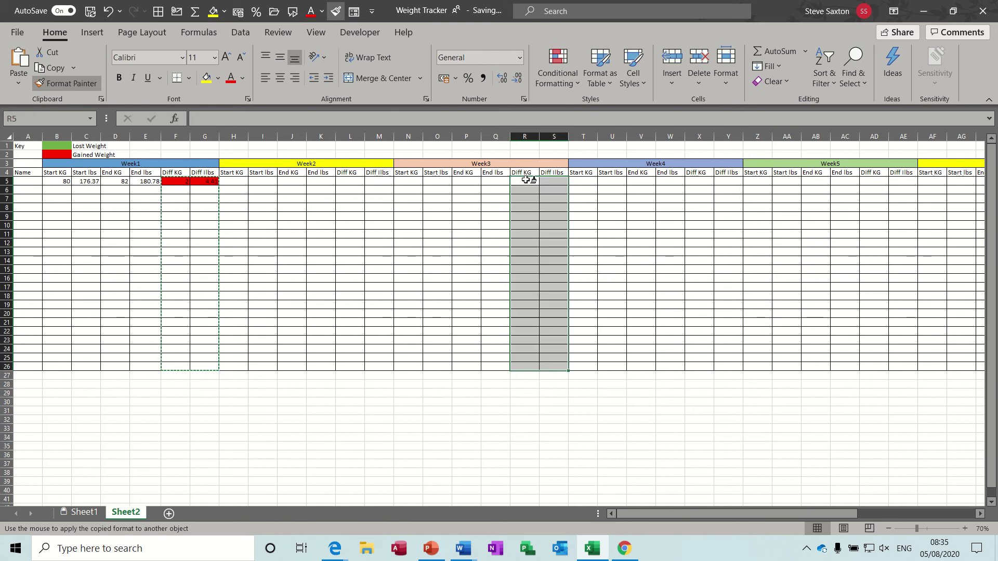
left_click(699, 181)
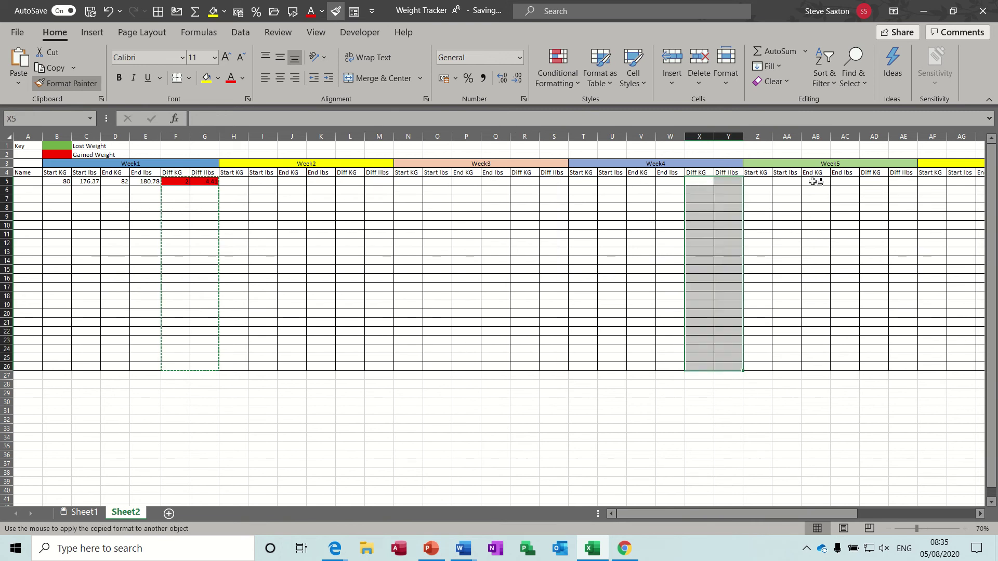
left_click(870, 182)
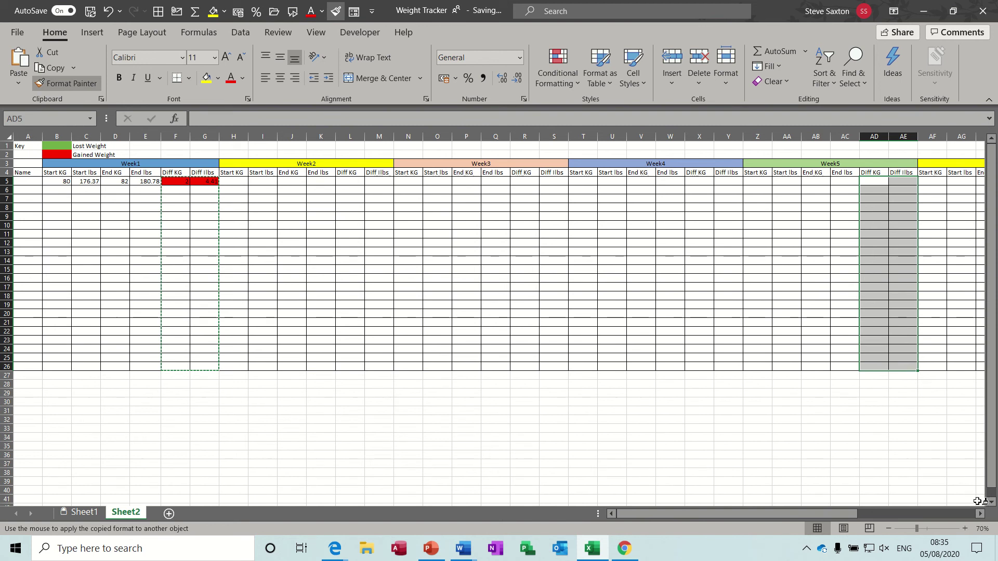
left_click(980, 514)
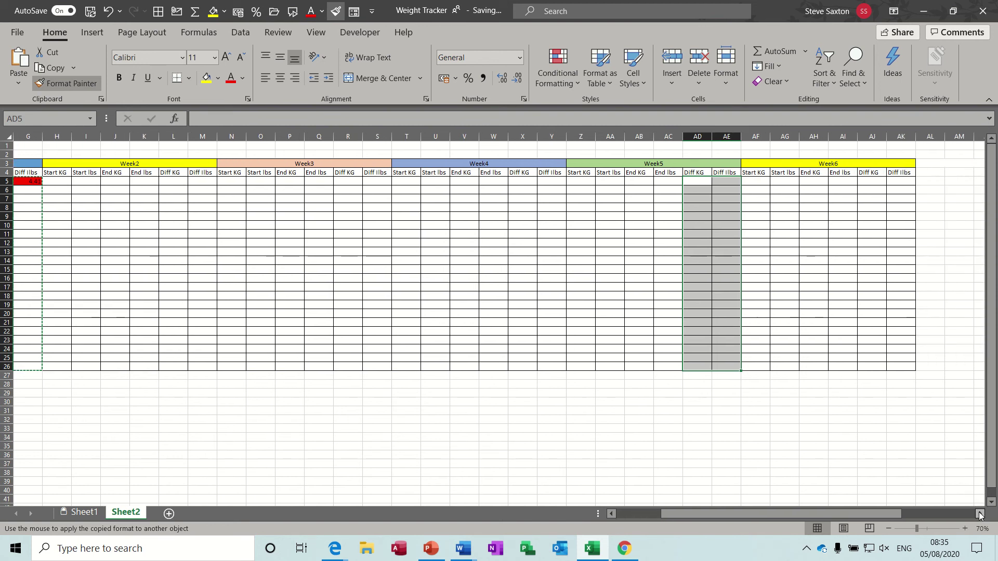
left_click(876, 181)
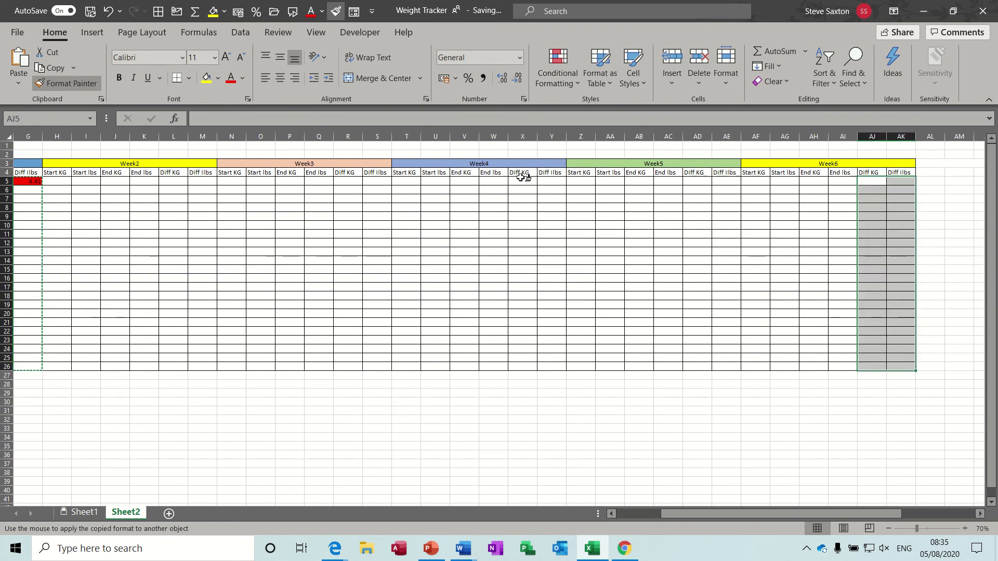
left_click_drag(677, 513, 619, 513)
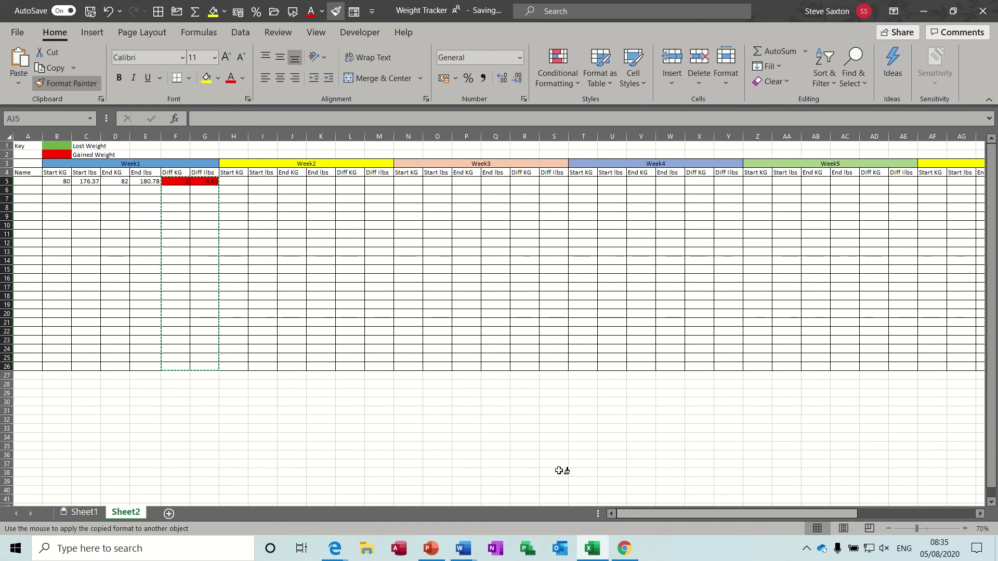
left_click(76, 82)
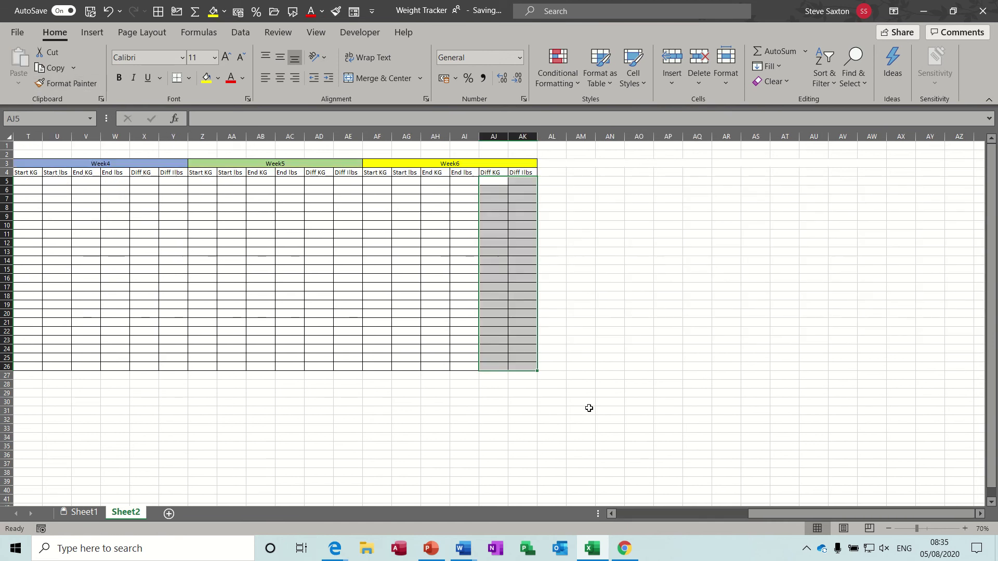
Fill the Week1 conversion and difference formulas in C5, E5 and F5:G5 down to row 26
left_click(889, 529)
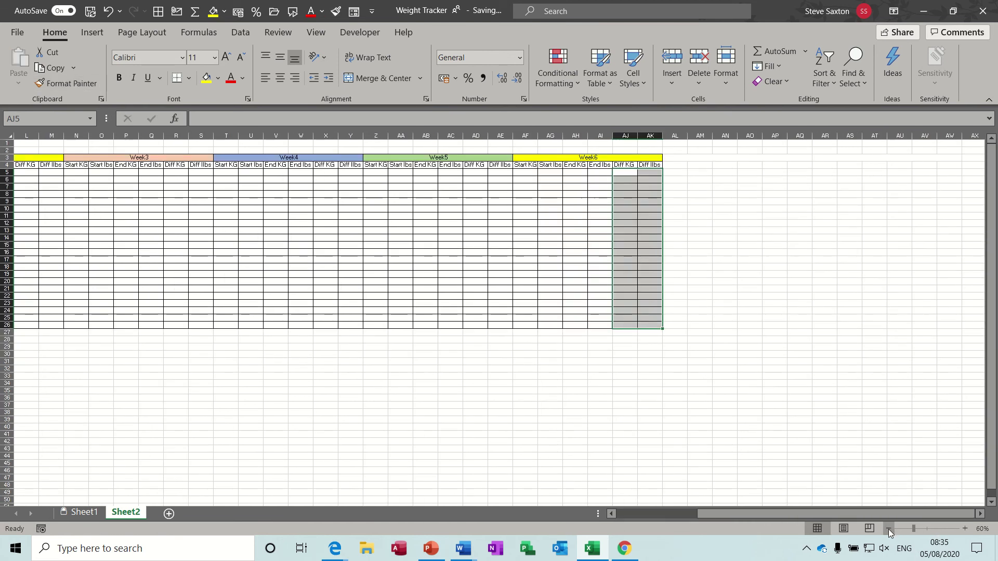
left_click(889, 529)
left_click_drag(771, 513, 637, 517)
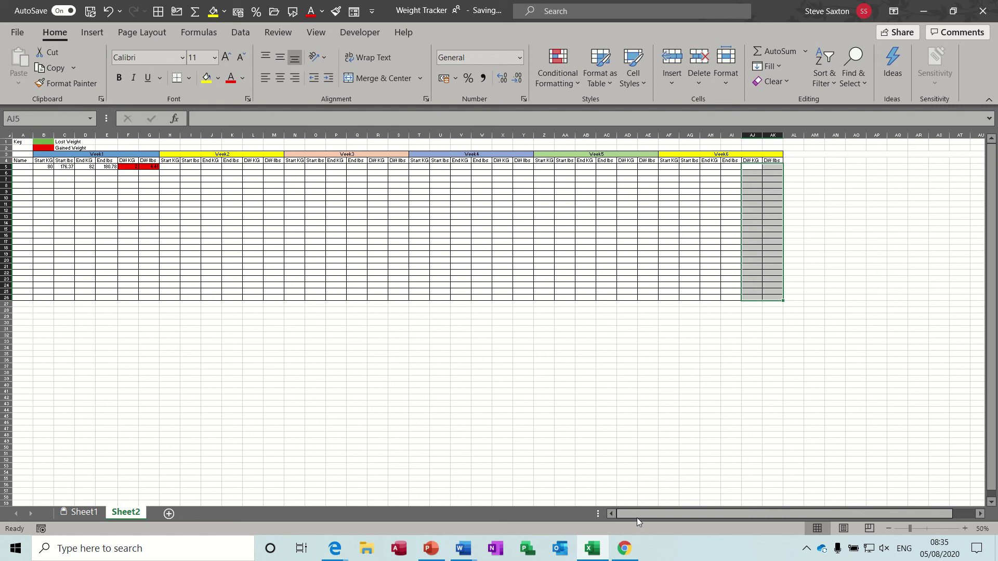
left_click(965, 528)
left_click(965, 528)
left_click_drag(835, 513, 751, 516)
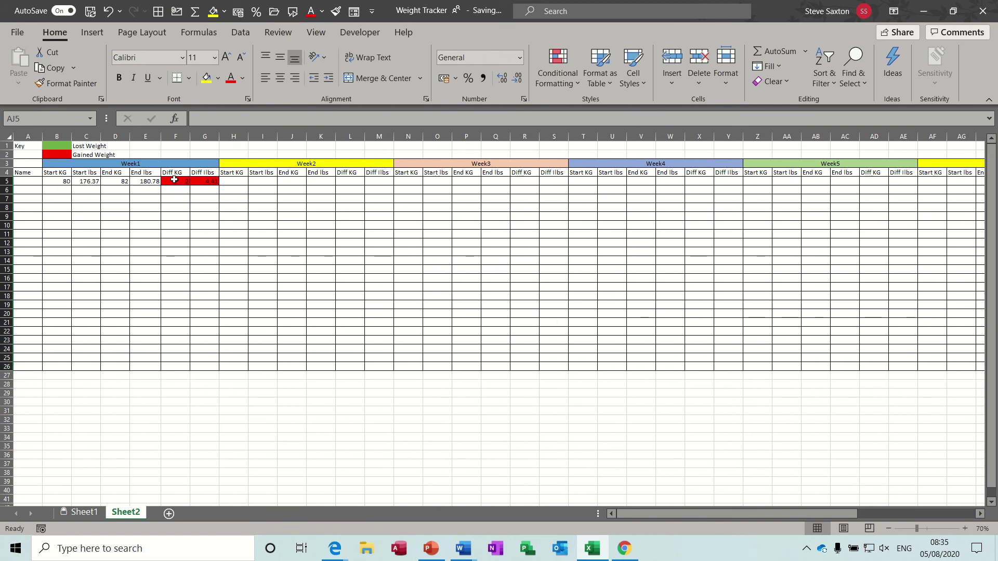
left_click(90, 182)
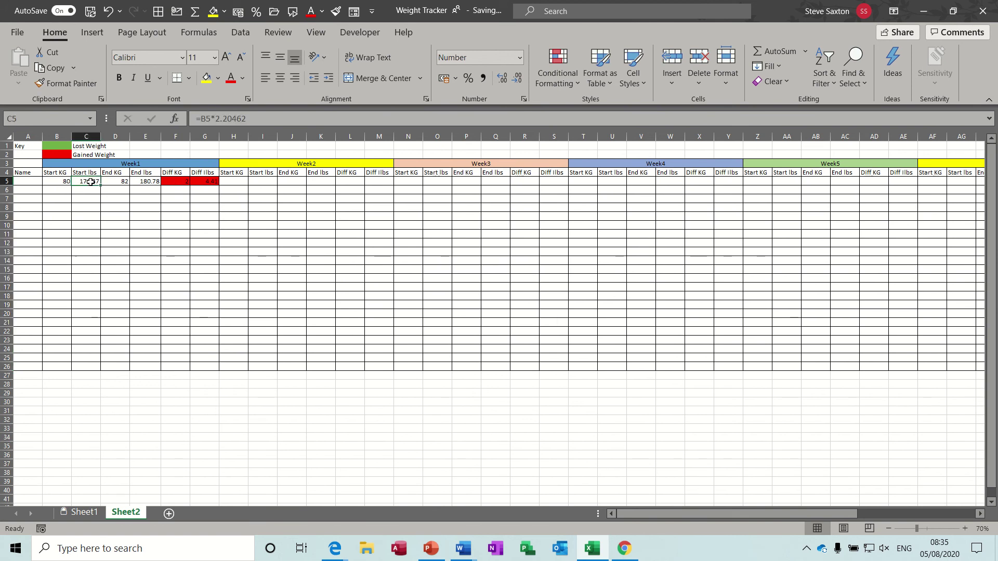
left_click_drag(99, 185, 101, 368)
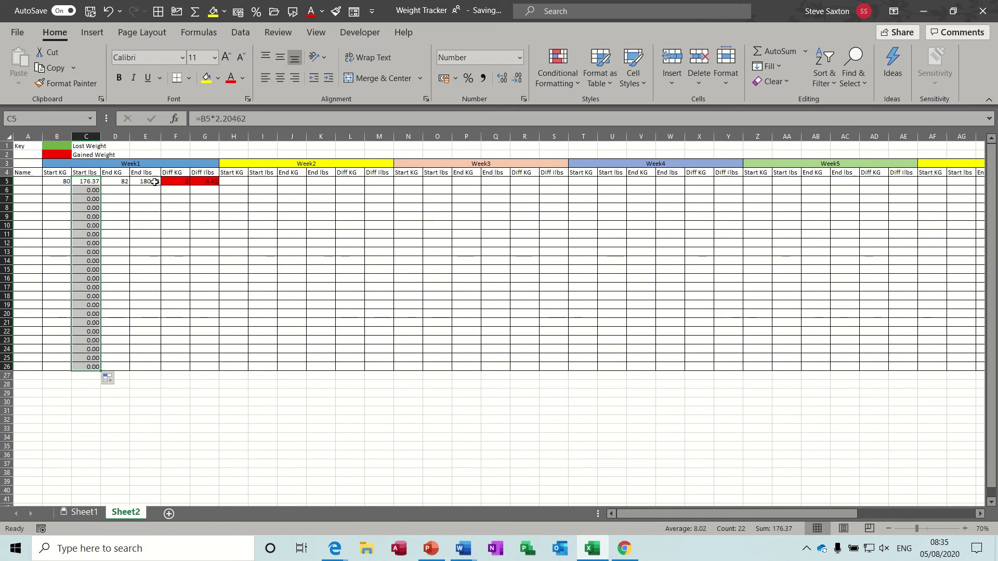
left_click(150, 184)
left_click_drag(162, 187, 163, 368)
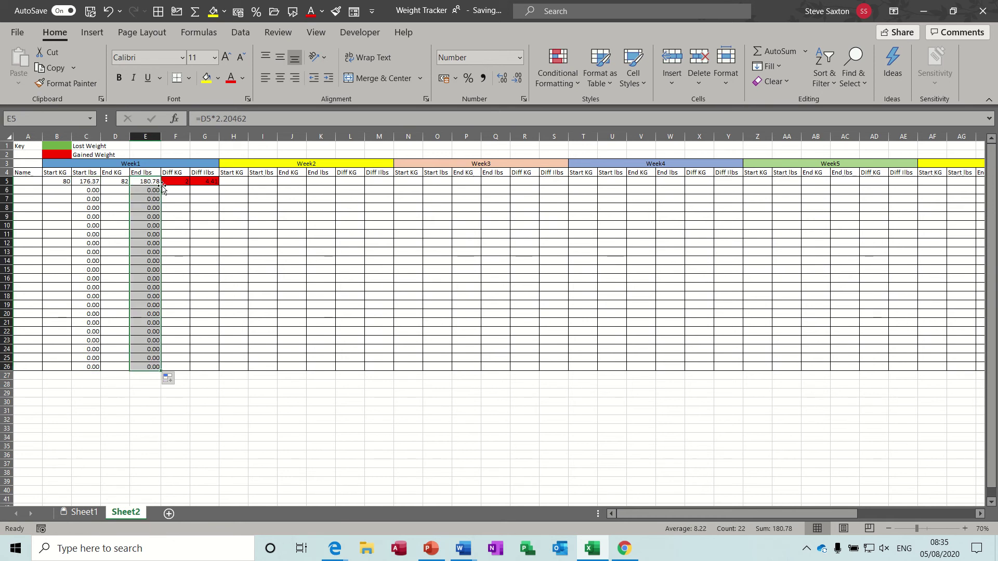
left_click_drag(176, 183, 208, 185)
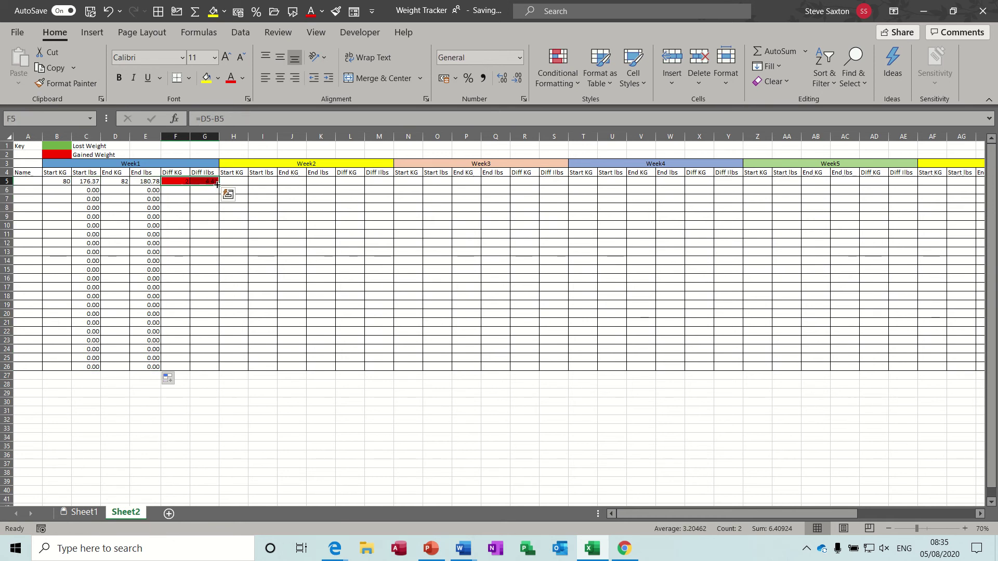
double_click(219, 185)
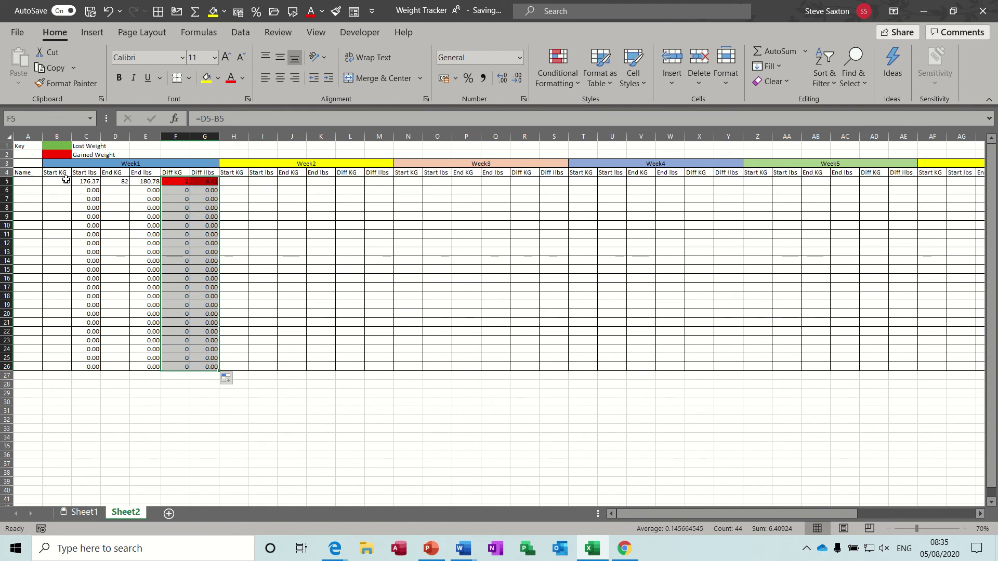
left_click(89, 182)
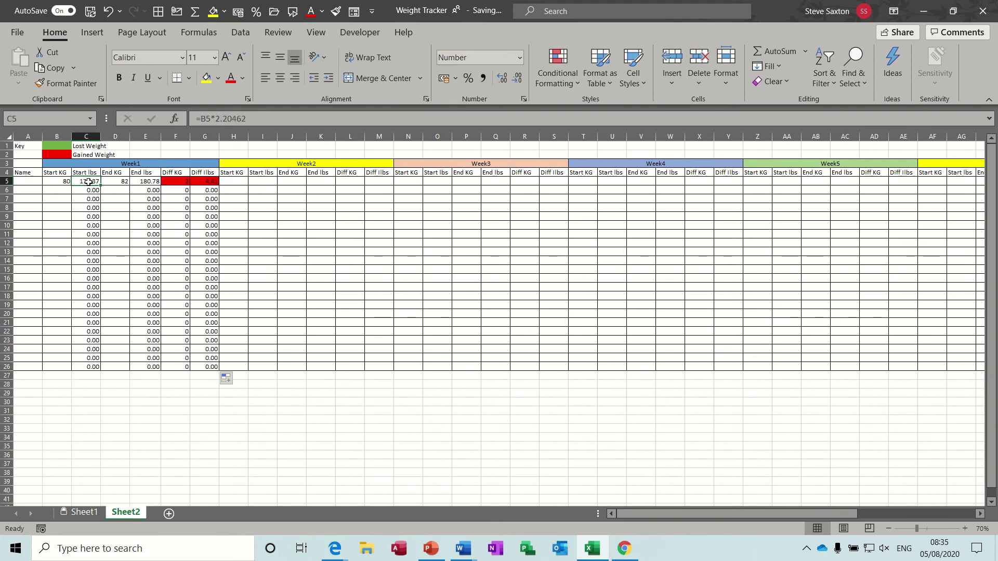
key("Delete")
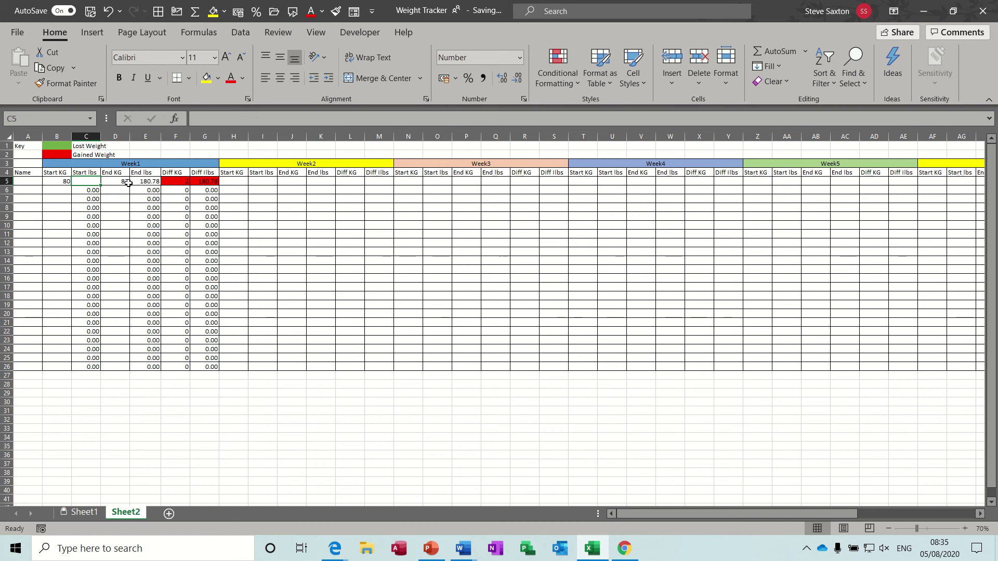
key("ctrl+z")
Clear the test weights from the Week1 Start KG cell B5 and End KG cell D5
left_click(53, 182)
key("Delete")
left_click(113, 180)
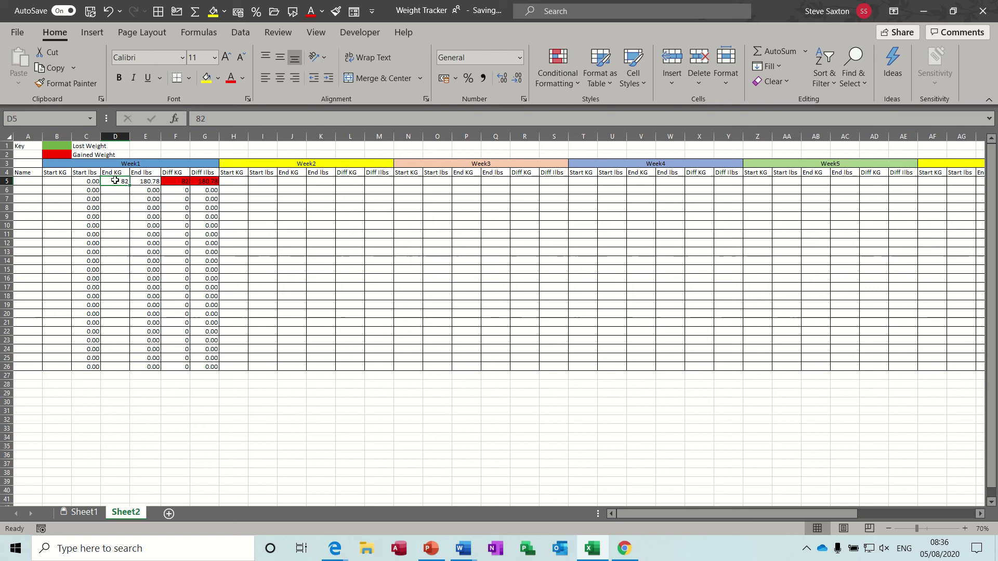
key("Delete")
Copy the Week1 block C5:G26 into Week2 through Week6, starting at each week's first Start lbs cell (I5, O5, U5, AA5, AG5)
left_click_drag(90, 181, 206, 362)
key("ctrl+c")
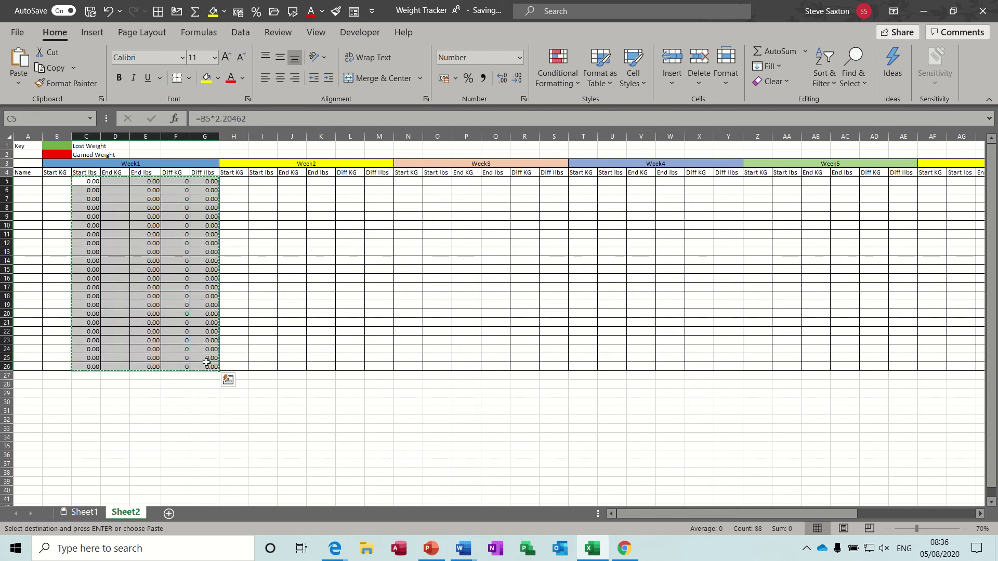
left_click(265, 182)
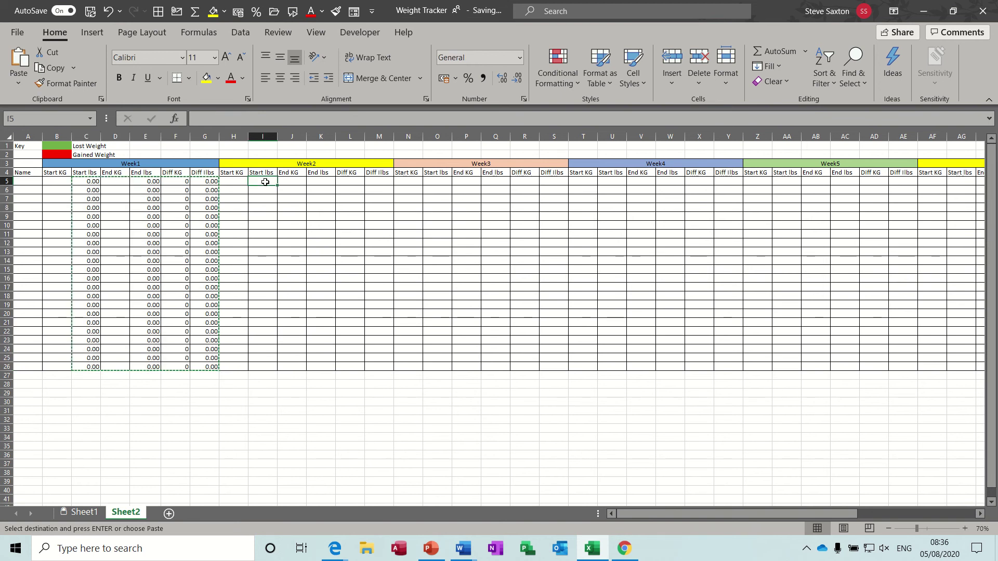
key("ctrl+v")
left_click(441, 180)
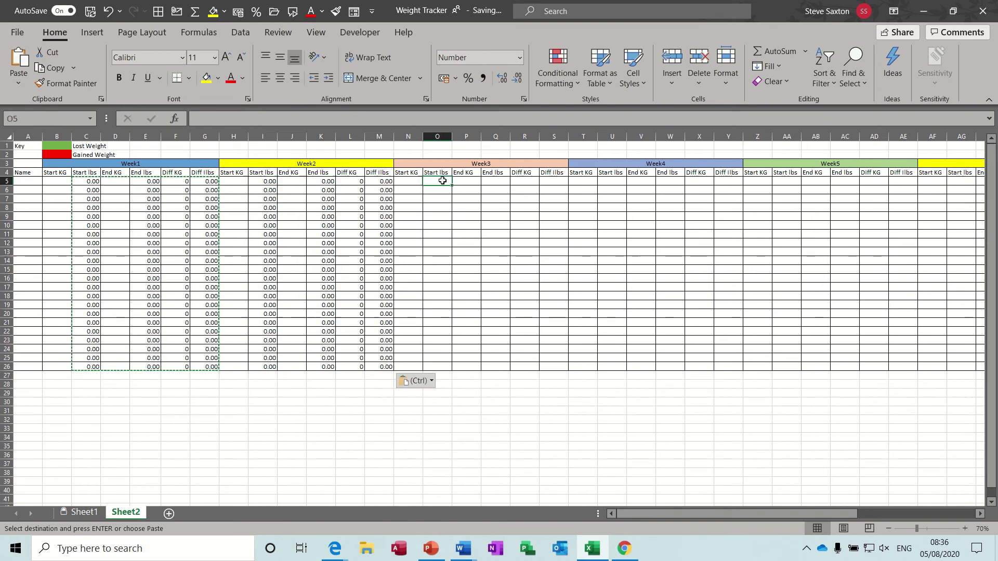
key("ctrl+v")
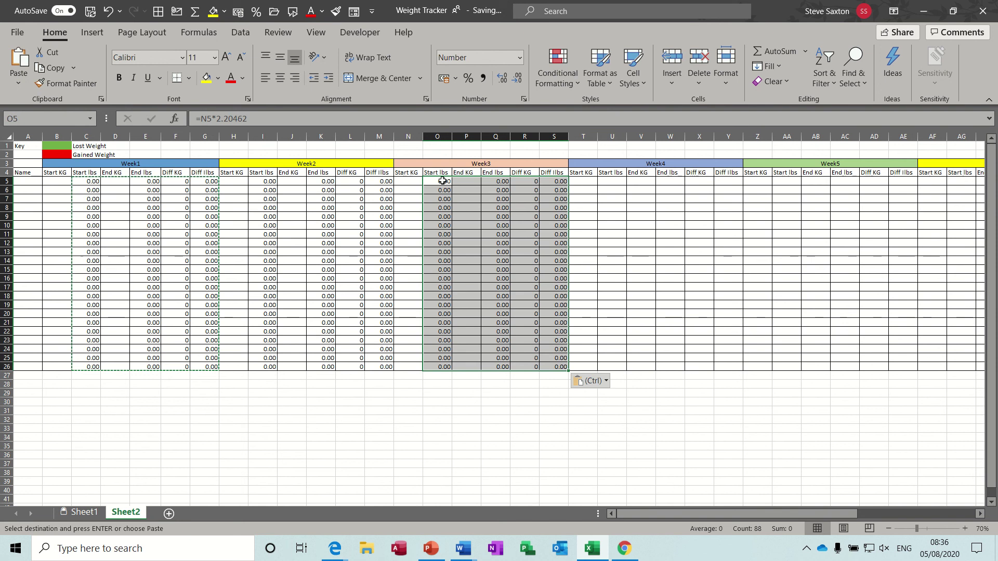
left_click(613, 182)
key("ctrl+v")
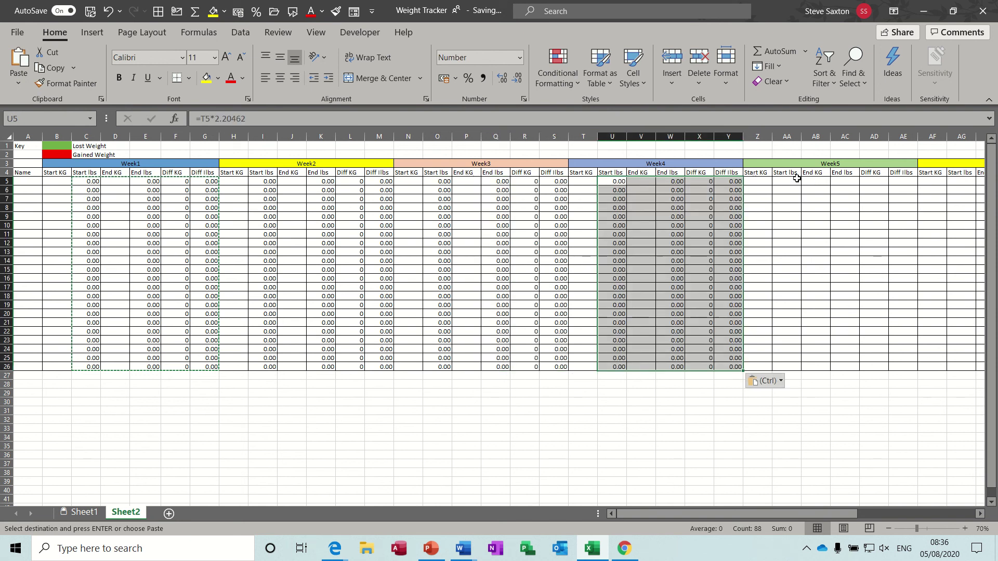
left_click(788, 179)
key("ctrl+v")
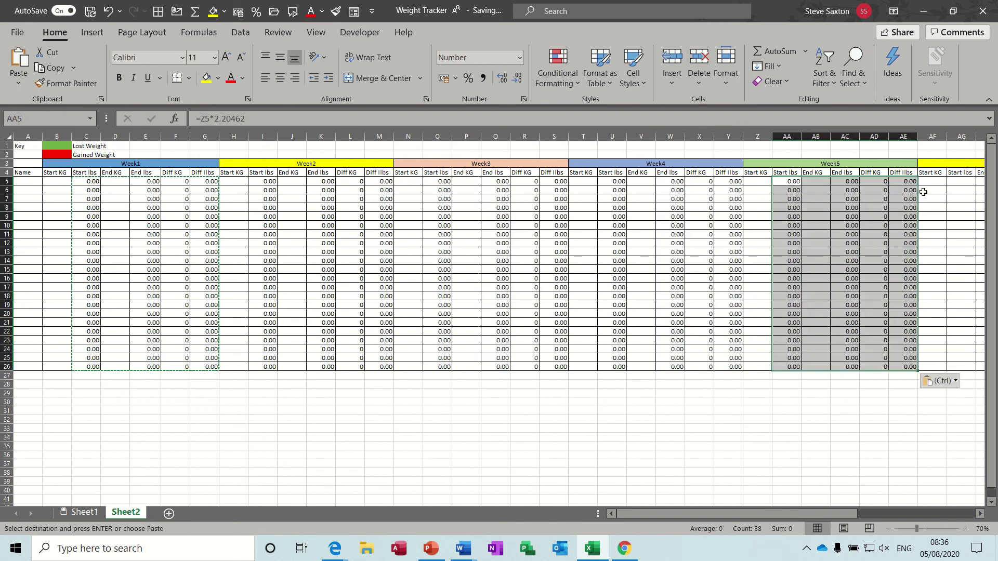
left_click(957, 182)
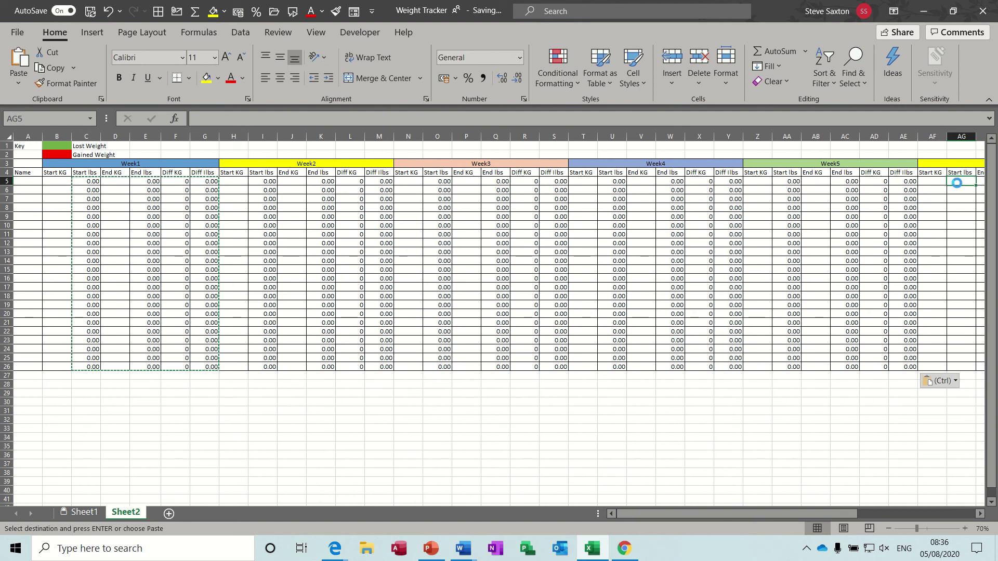
key("ctrl+v")
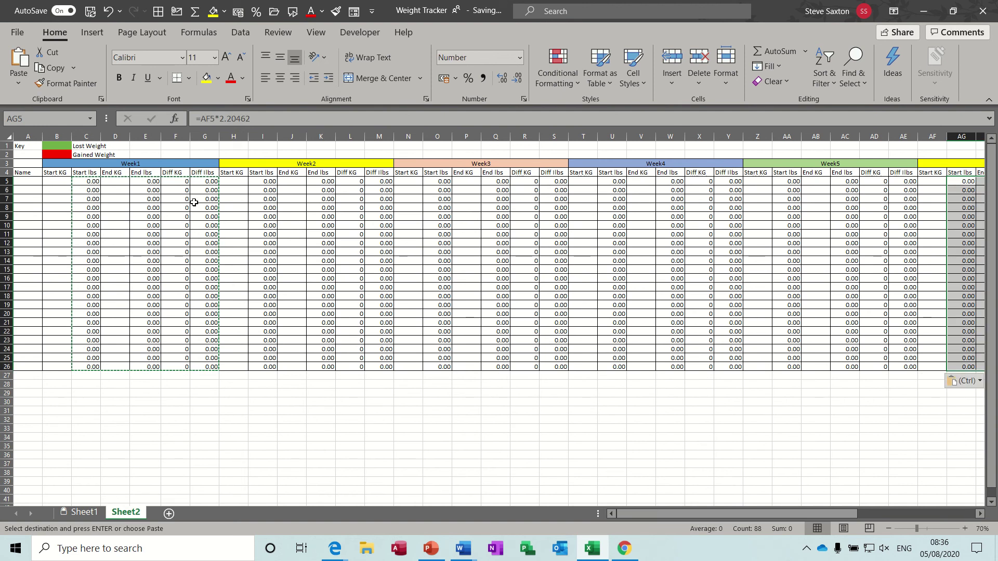
key("Escape")
Enter 56 as the Week1 Start KG in B5 and 55 as the End KG in D5 to test the weight loss rule
left_click(61, 182)
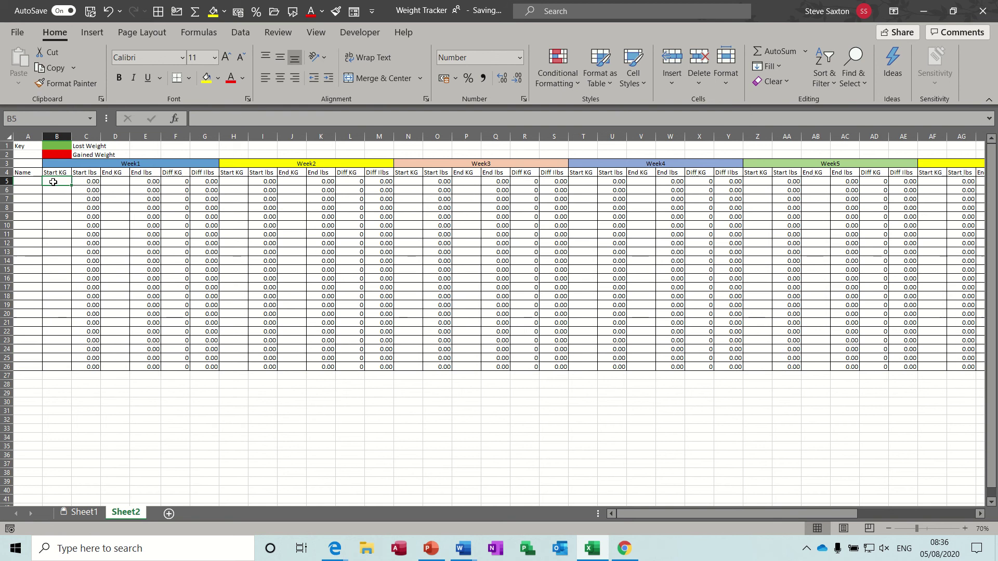
type("56")
key("Tab")
type("55")
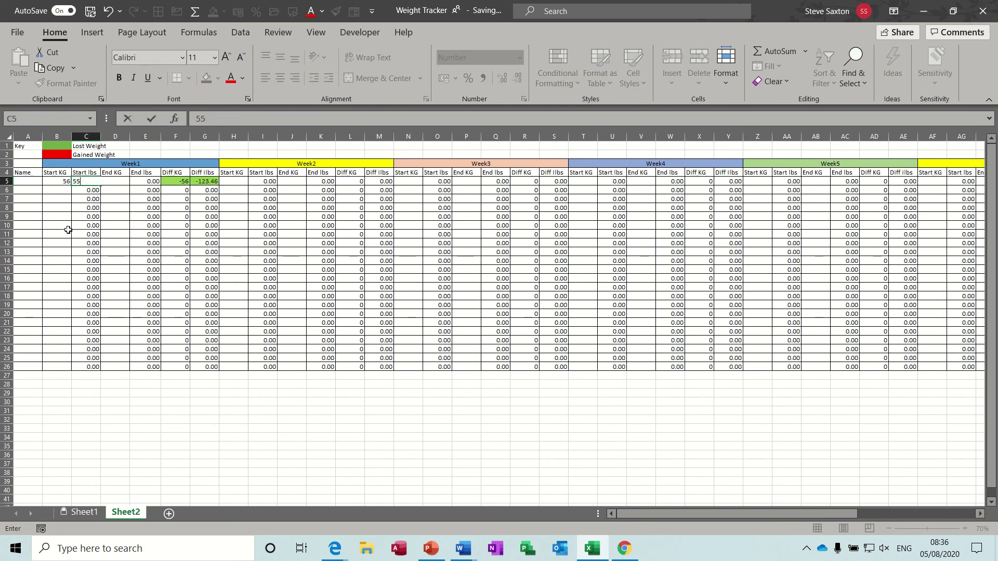
key("Escape")
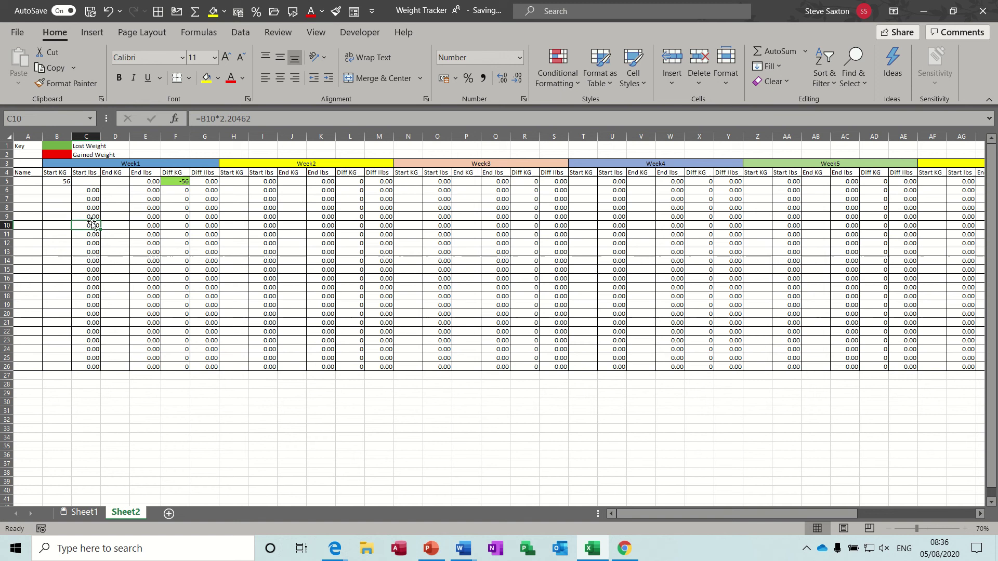
left_click(113, 185)
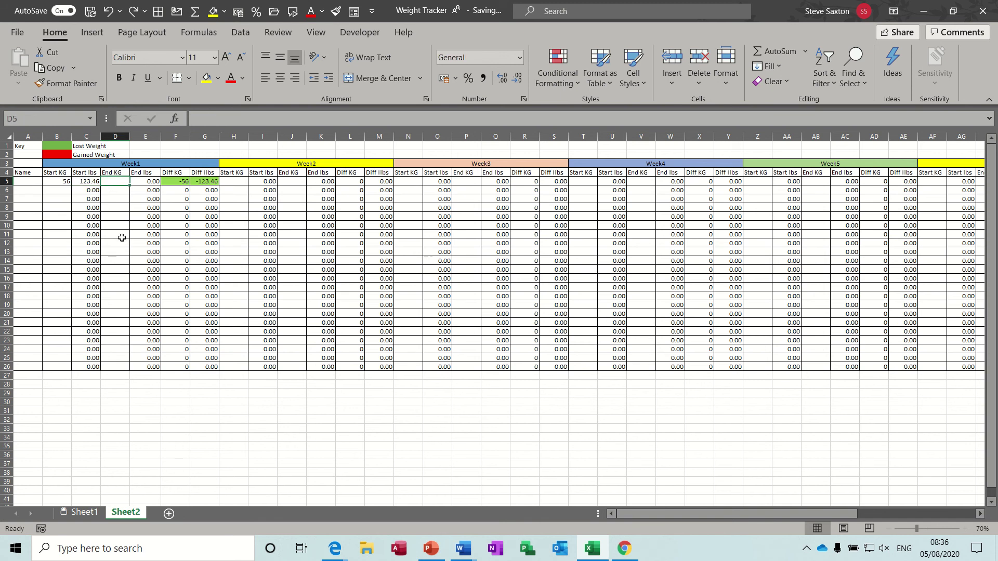
type("55")
key("Return")
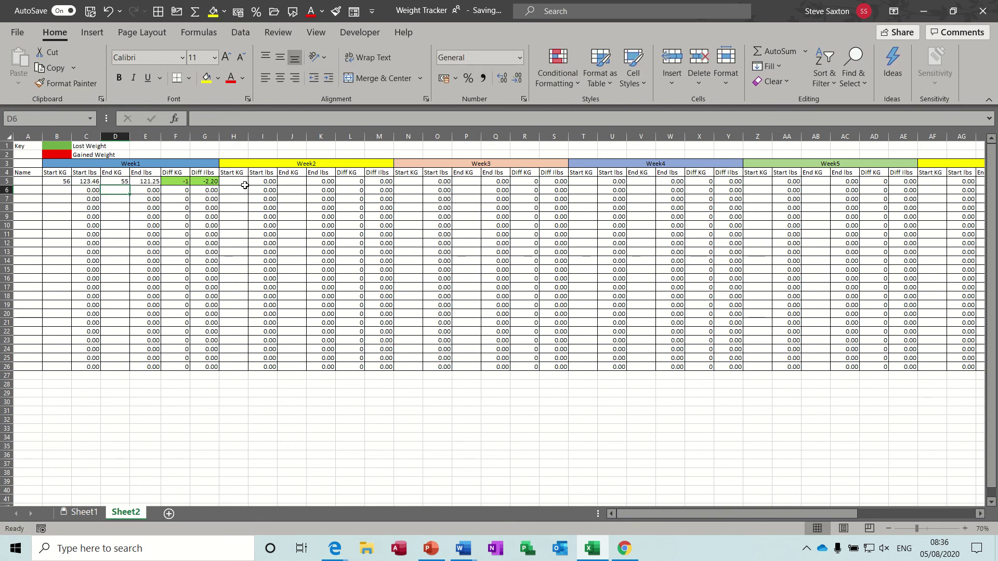
left_click(233, 269)
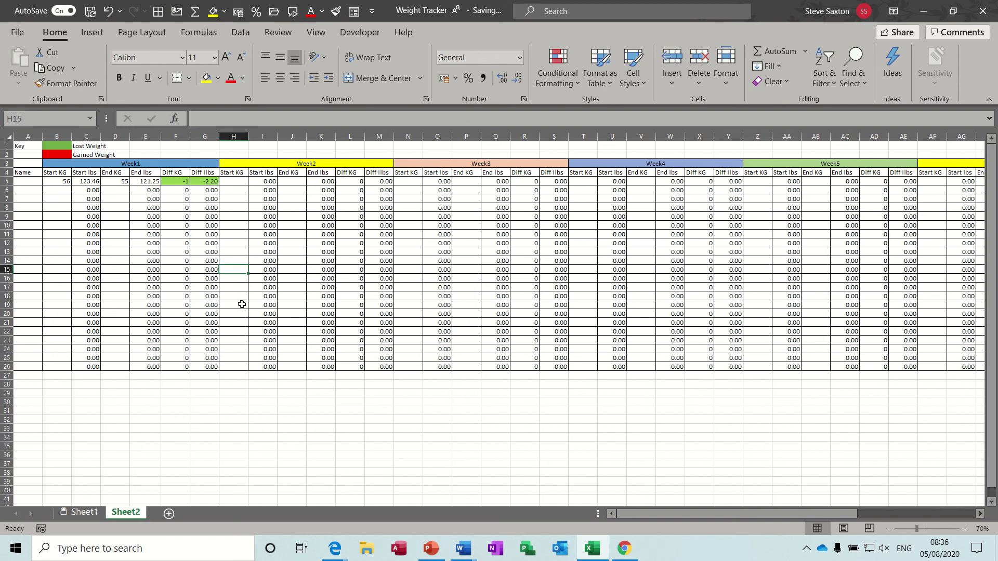
Enter 45 as the Week2 Start KG in H15 and 34 as the End KG in J15 to test the weight loss rule
type("45")
key("Tab")
key("Tab")
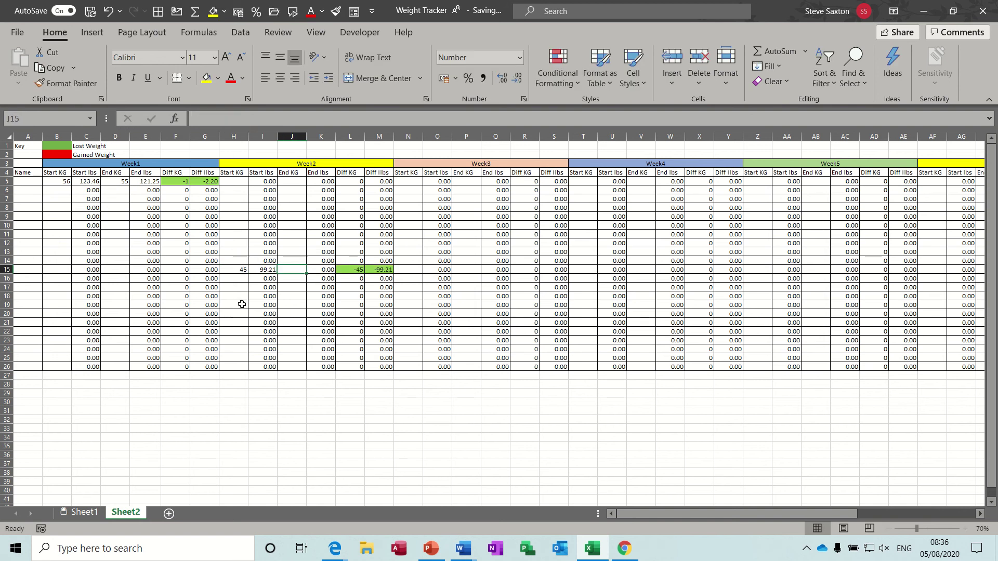
type("34")
key("Tab")
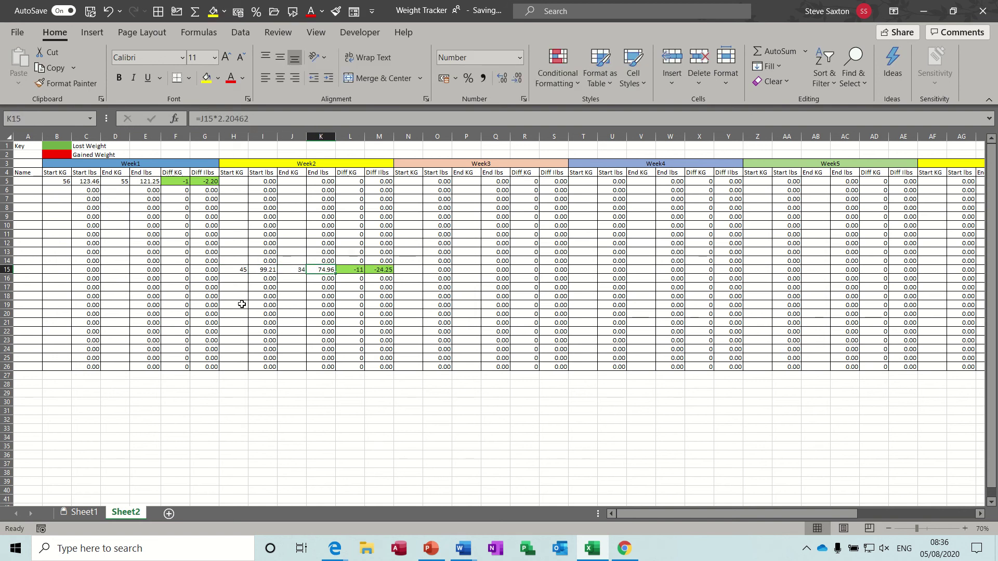
Change the Week2 End KG in J15 to 46 to test the weight gain rule
key("shift+Tab")
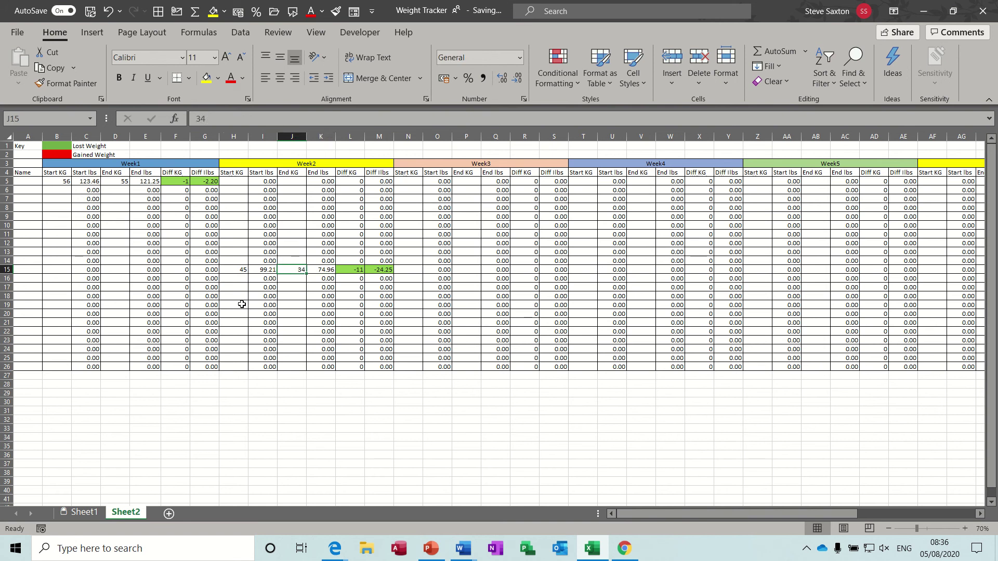
type("46")
key("Tab")
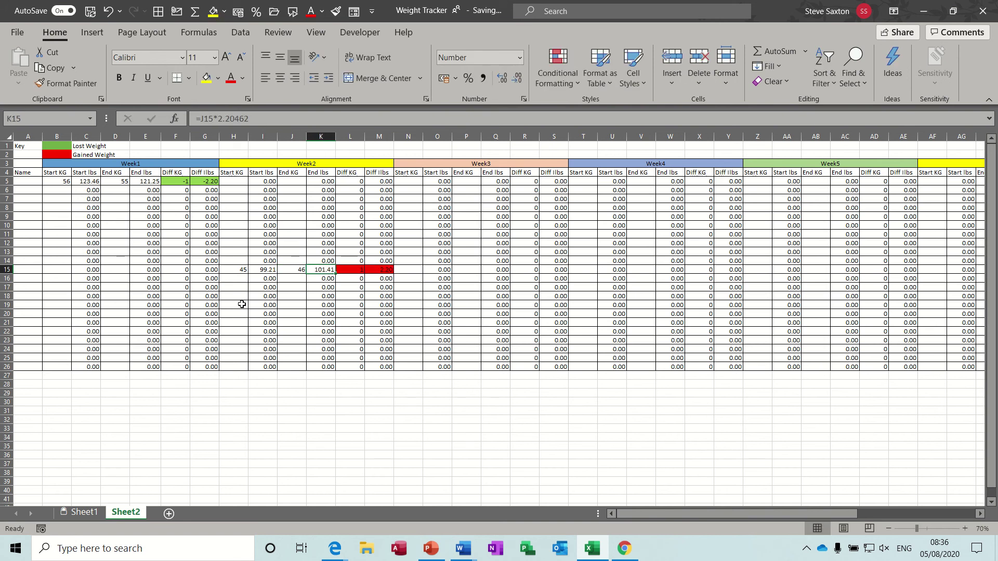
Clear the test weights from the Week2 Start KG cell H15 and End KG cell J15
left_click(240, 269)
key("Delete")
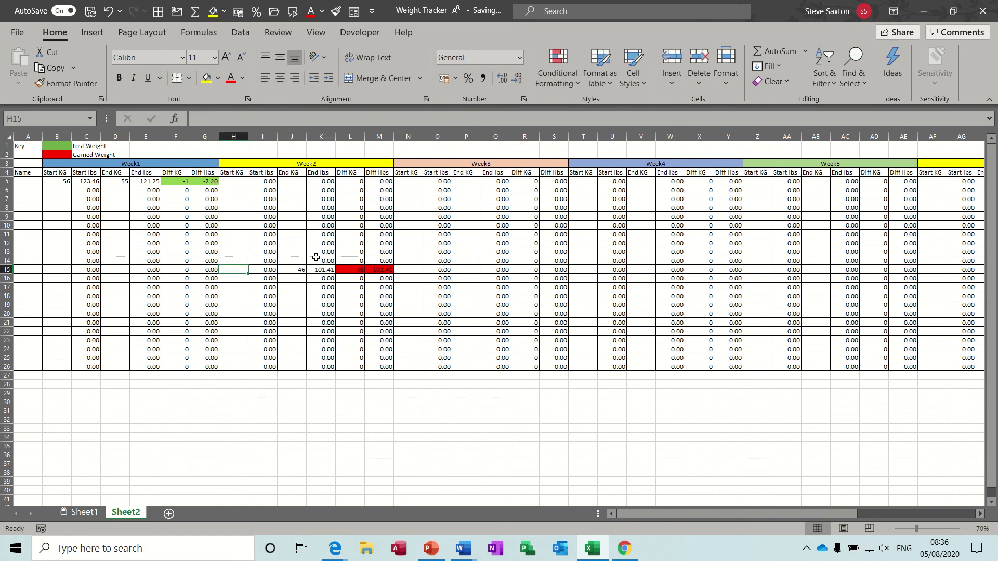
left_click(300, 269)
key("Delete")
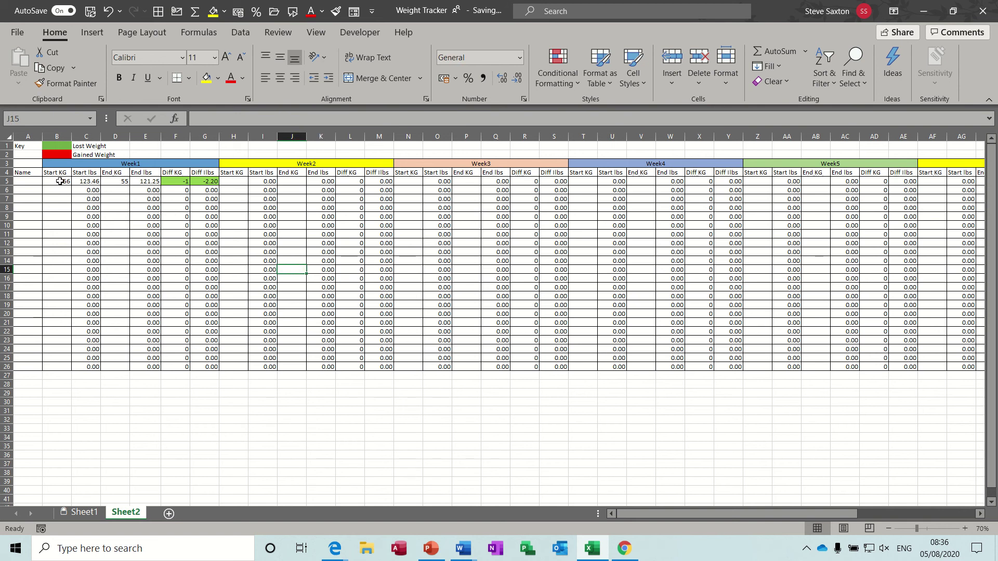
Widen the Name column A to roughly twice its width
left_click_drag(43, 136, 79, 135)
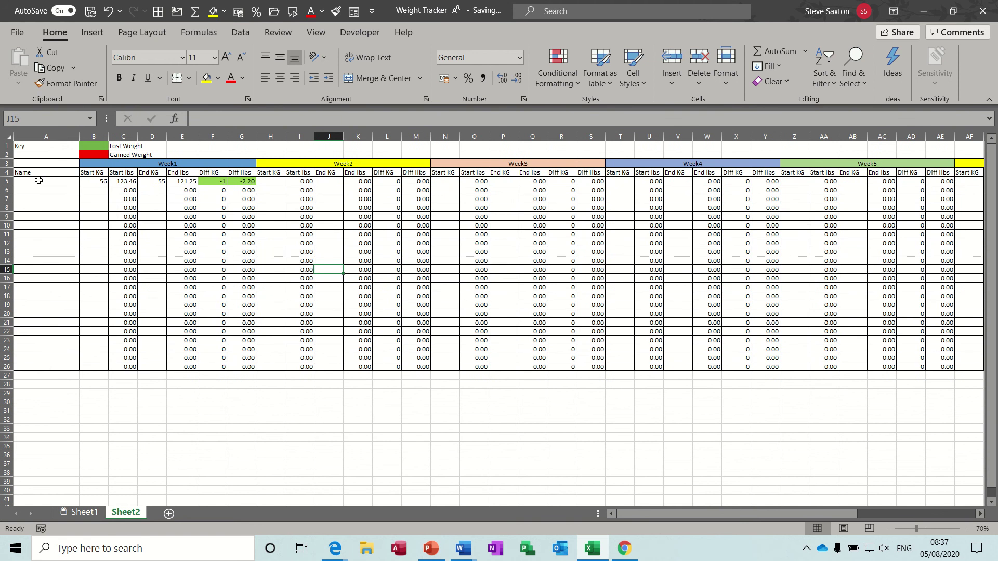
Unlock the Name cells and every Start KG and End KG cell for Week1 through Week6 in rows 5 to 26
left_click_drag(39, 180, 96, 365)
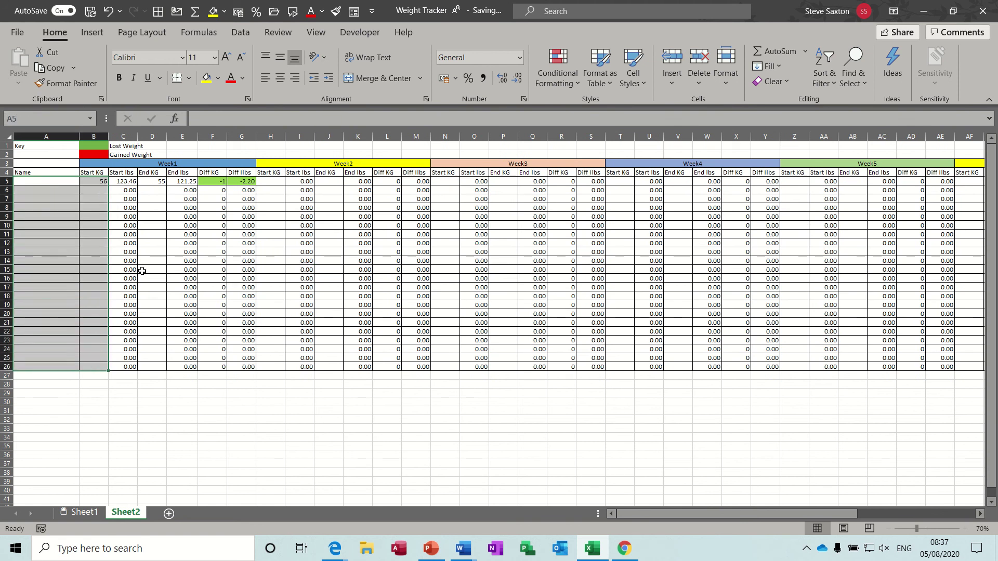
left_click_drag(152, 182, 147, 364)
left_click_drag(272, 183, 276, 361)
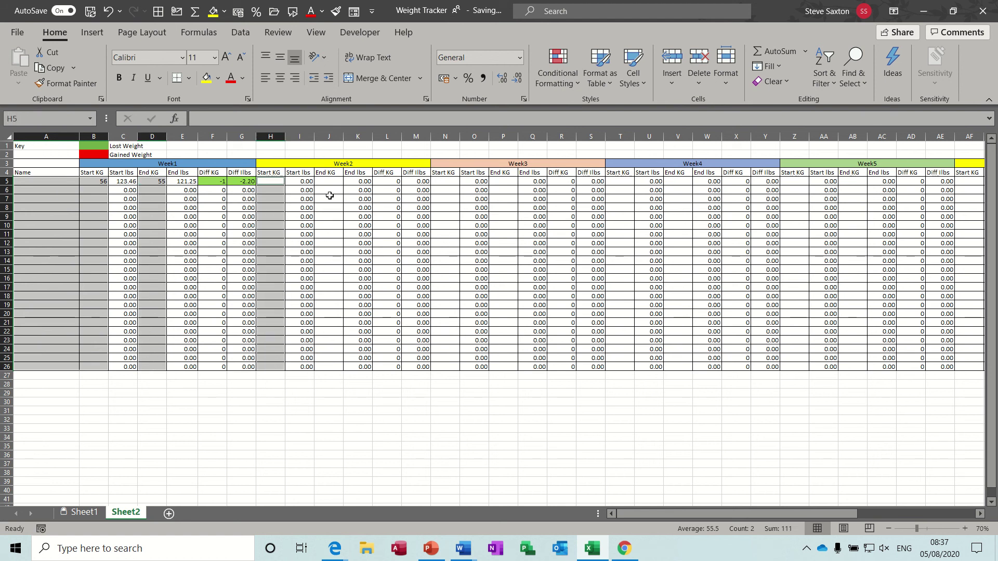
left_click_drag(330, 181, 330, 368)
left_click_drag(444, 186, 445, 362)
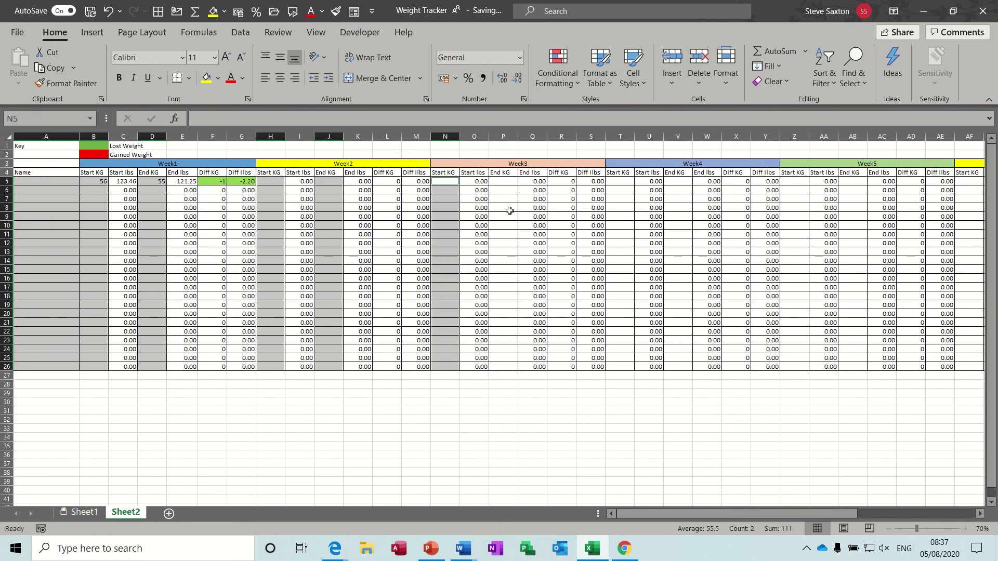
left_click_drag(504, 182, 508, 365)
left_click_drag(620, 181, 620, 366)
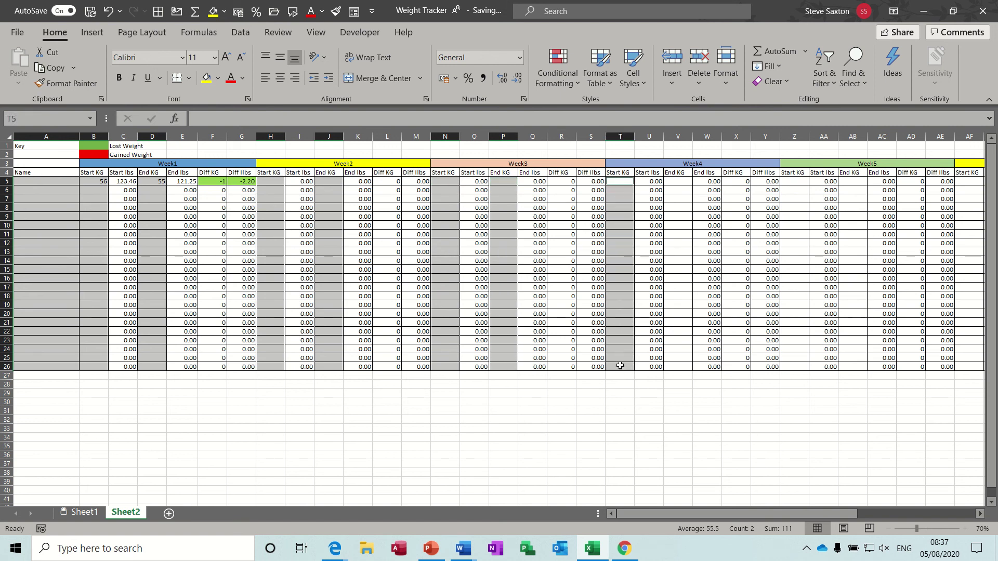
left_click_drag(678, 181, 684, 355)
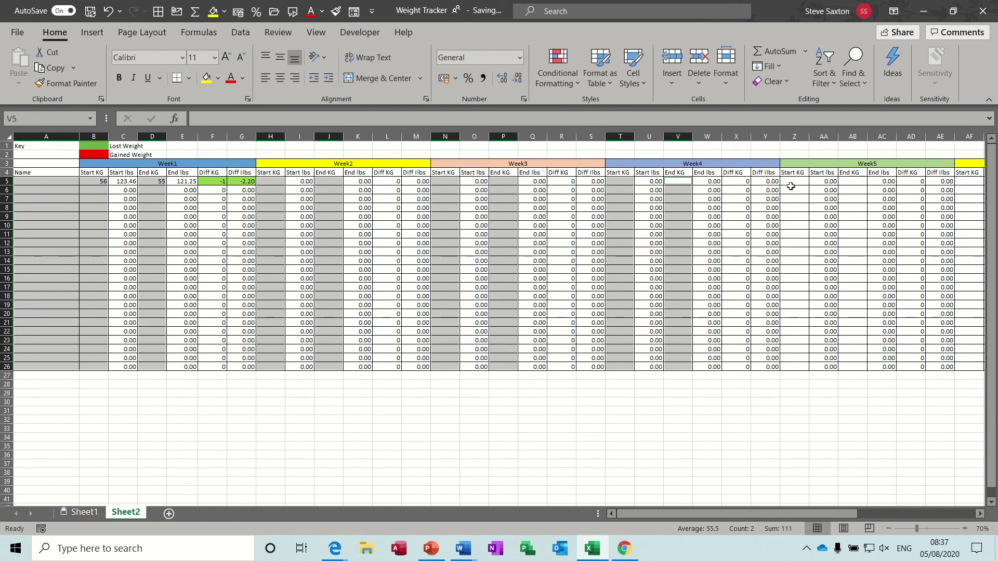
left_click_drag(792, 182, 793, 362)
left_click_drag(852, 182, 850, 366)
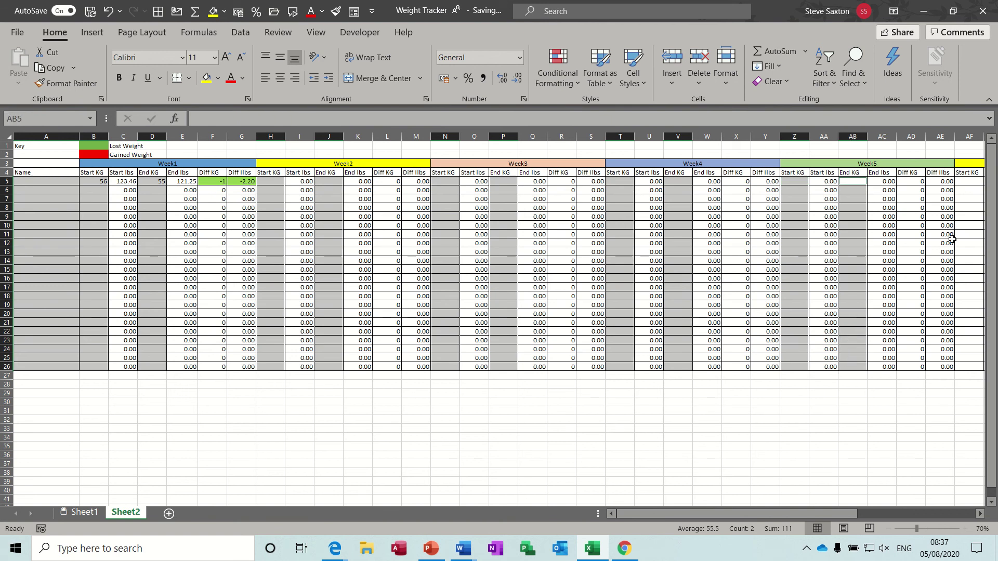
left_click_drag(962, 181, 970, 367)
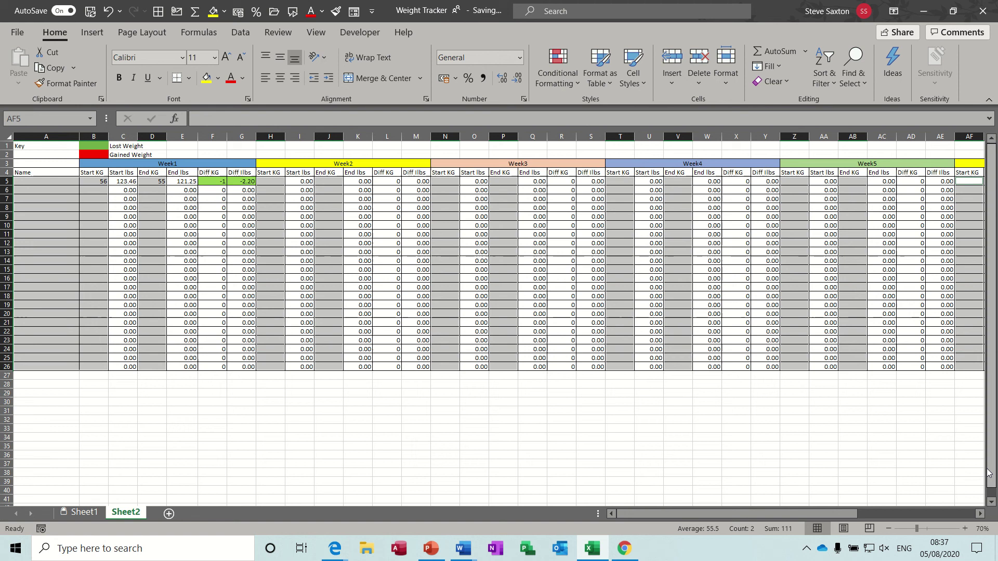
left_click(979, 515)
left_click(979, 514)
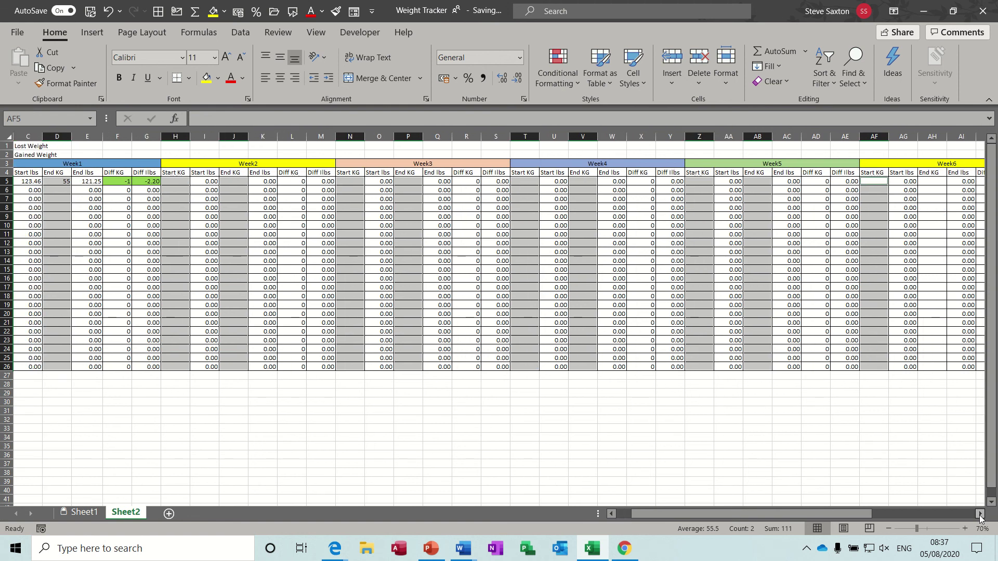
left_click(980, 514)
left_click(979, 515)
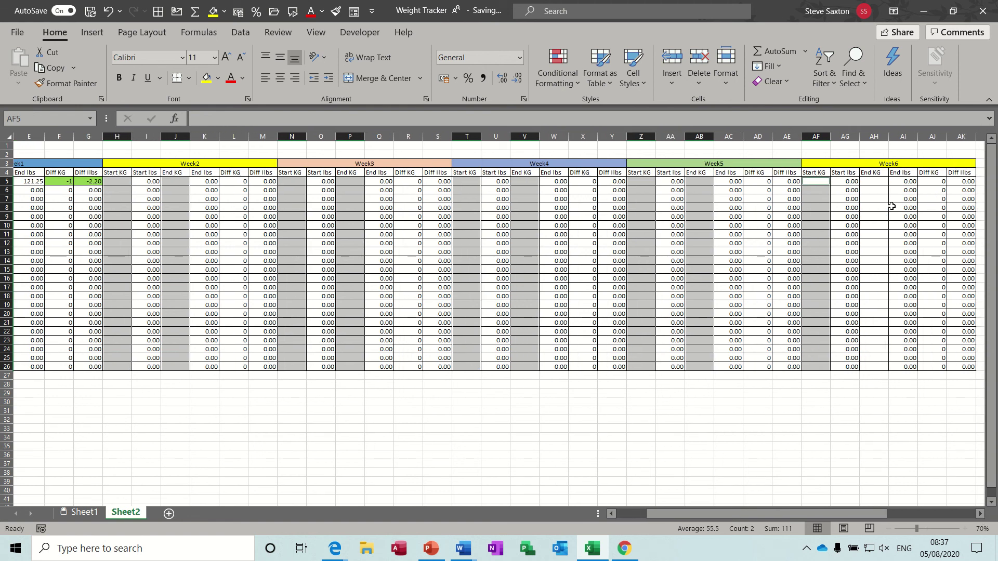
left_click_drag(876, 182, 876, 364)
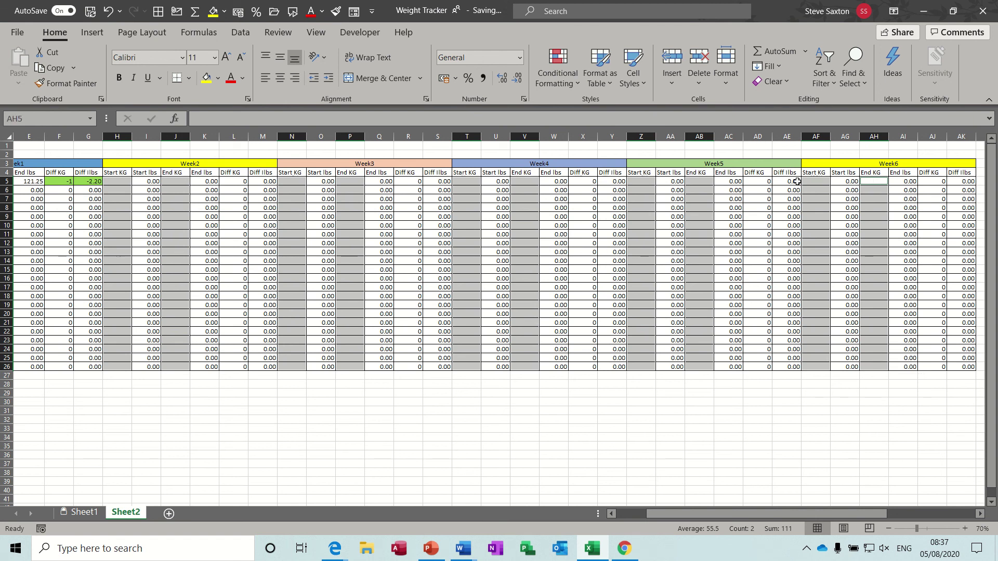
left_click(725, 83)
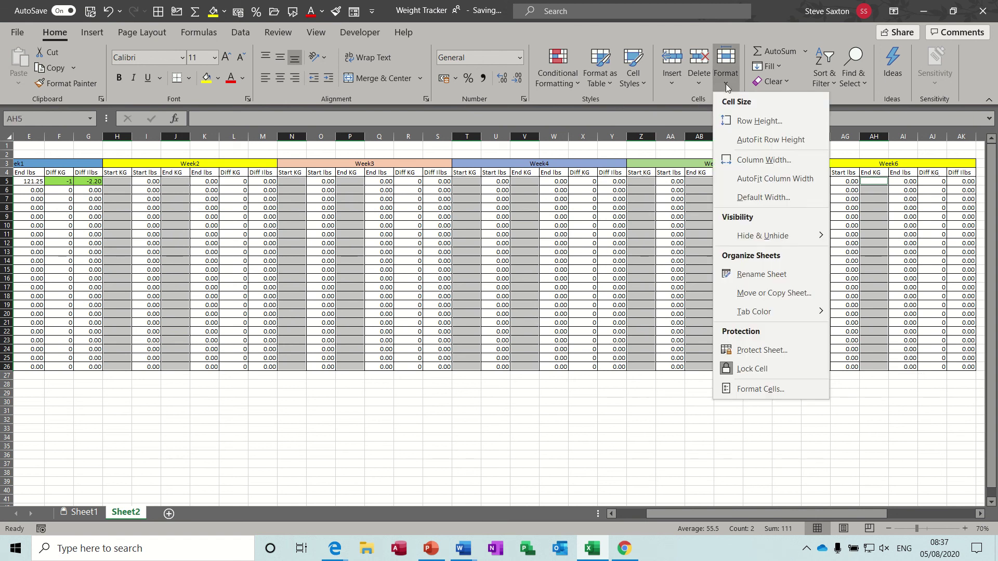
left_click(759, 368)
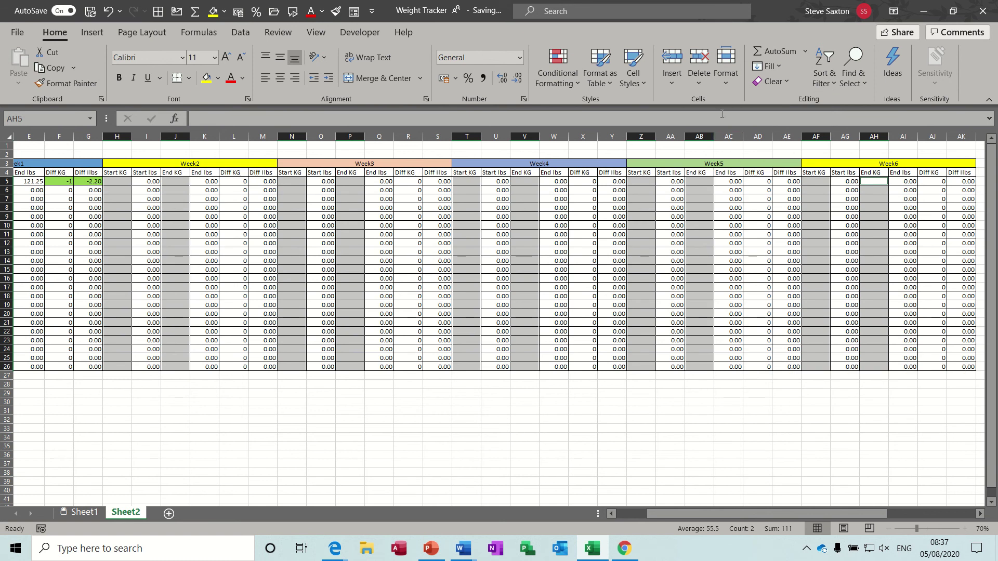
left_click(725, 84)
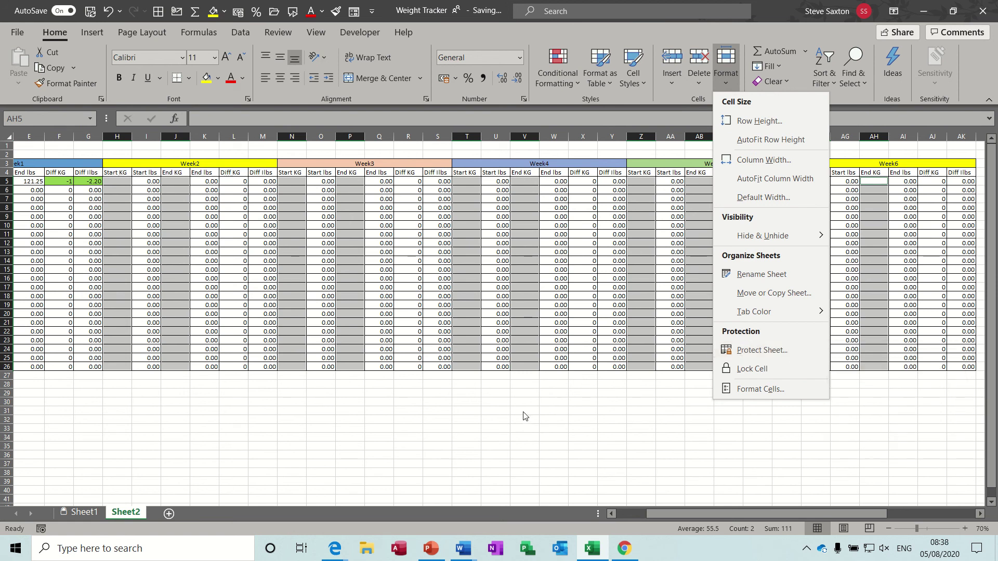
Fill the selected Name, Start KG and End KG entry cells with the light blue theme colour
left_click(218, 82)
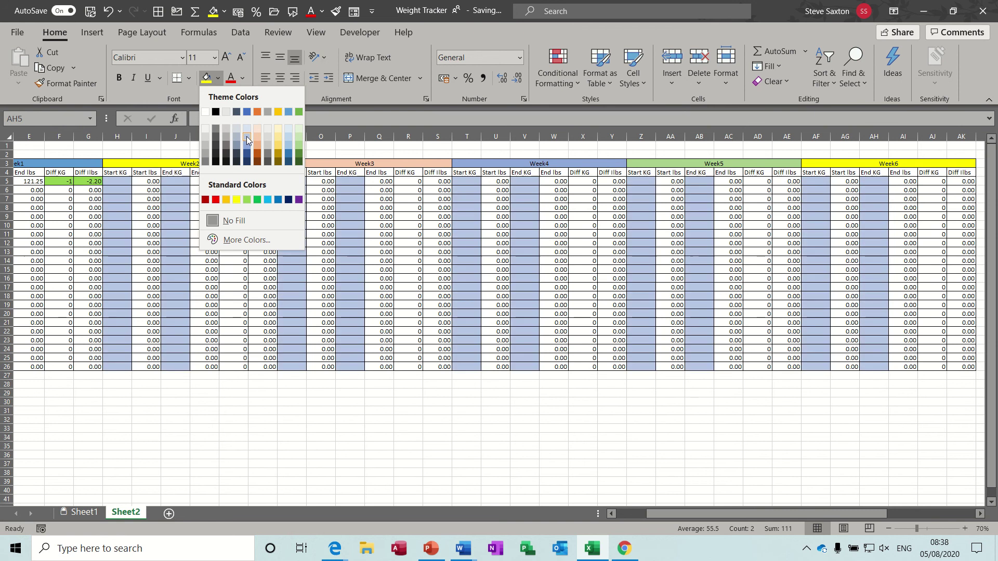
left_click(246, 136)
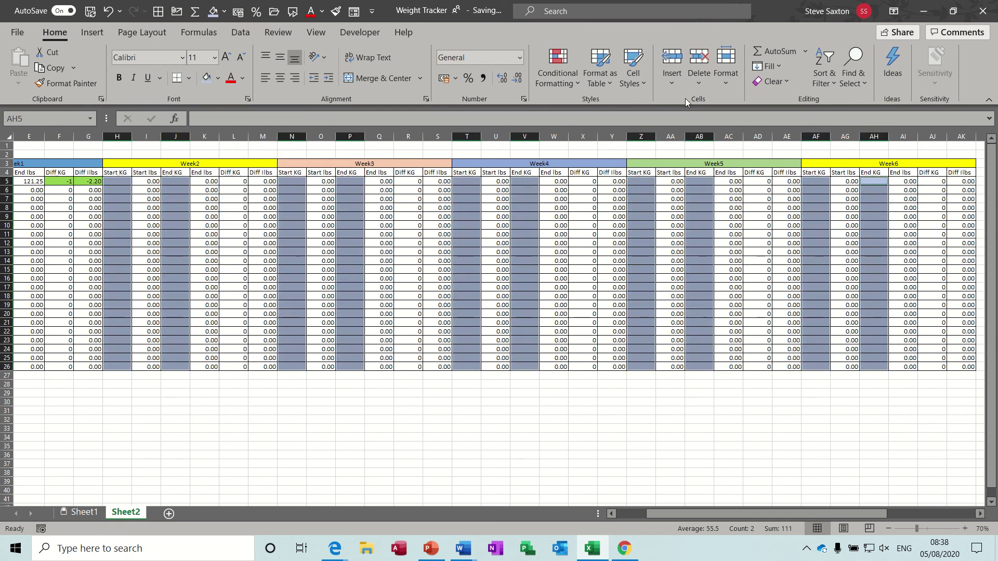
Protect the sheet without a password, allowing only the selection of locked and unlocked cells
left_click(726, 86)
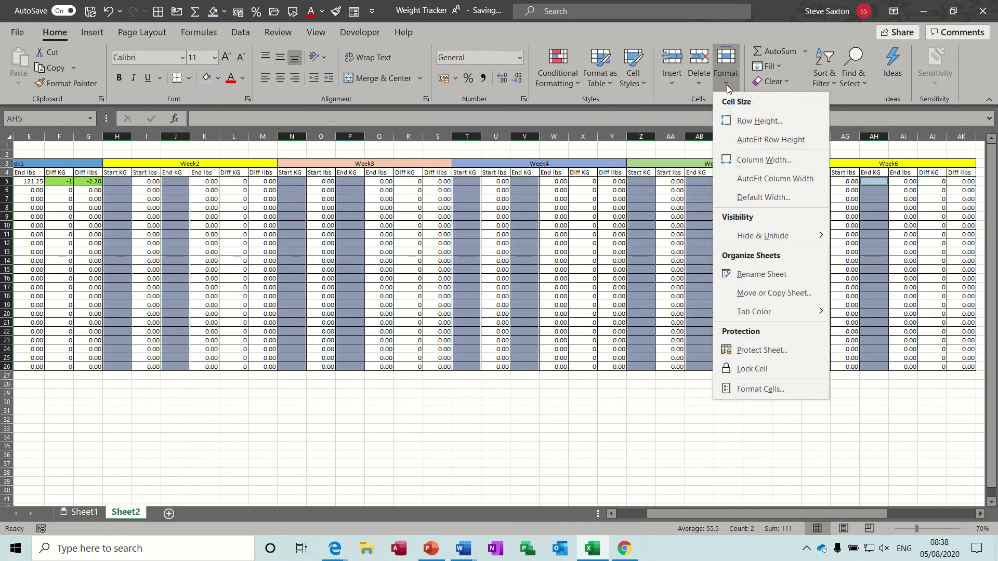
left_click(758, 350)
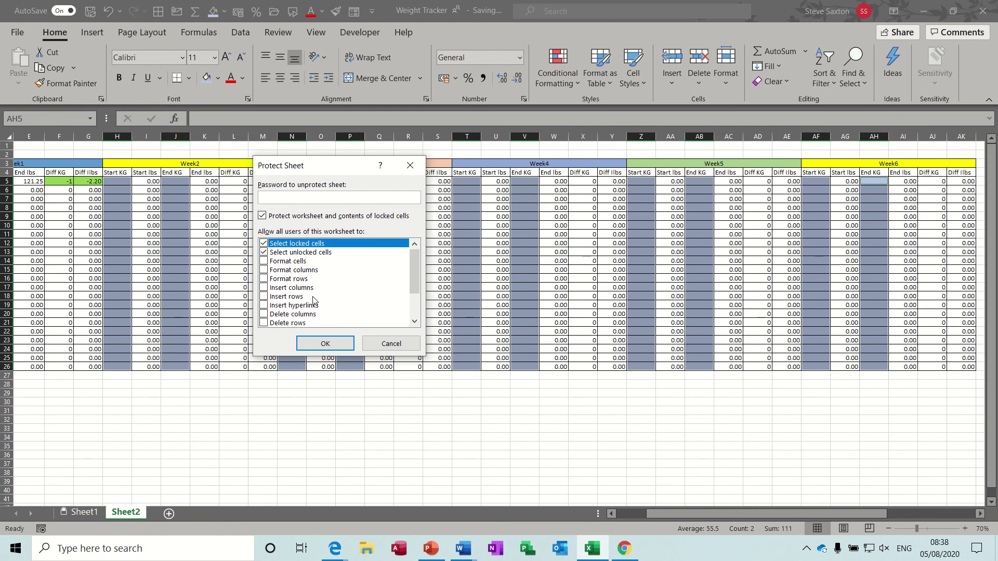
left_click(325, 343)
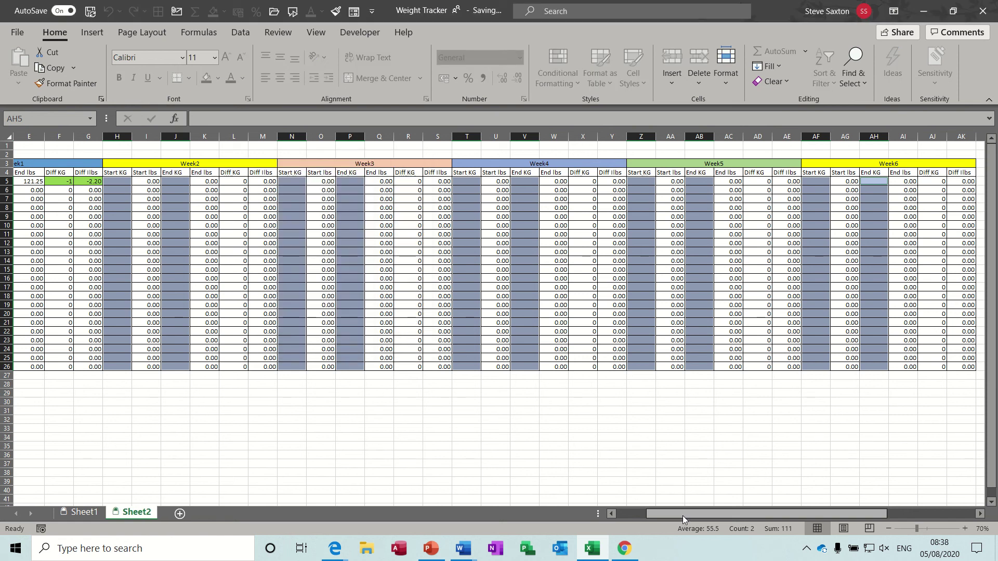
Enter two people's first names in the Name cells A5 and A6
left_click_drag(682, 516, 589, 506)
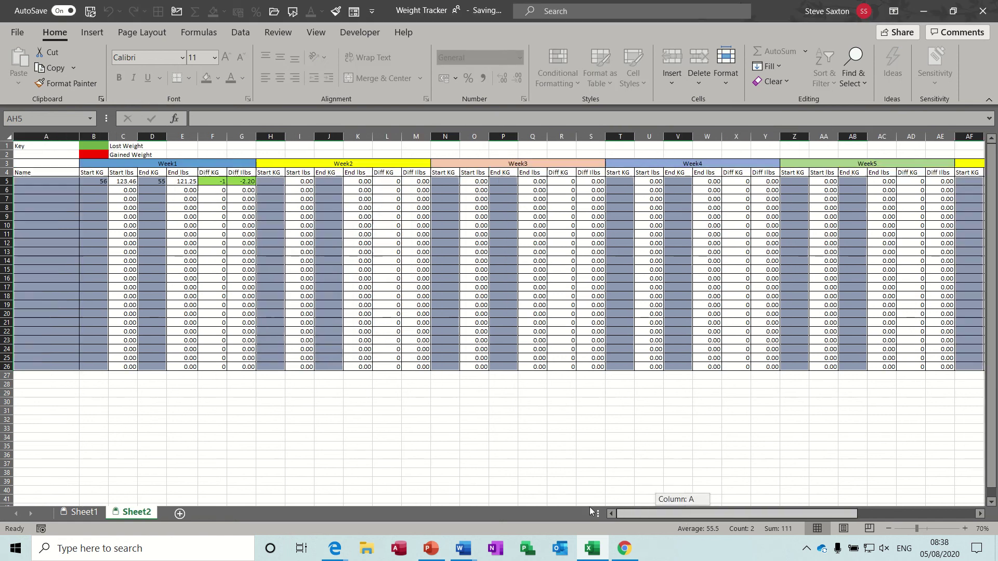
left_click(49, 182)
type("Steve")
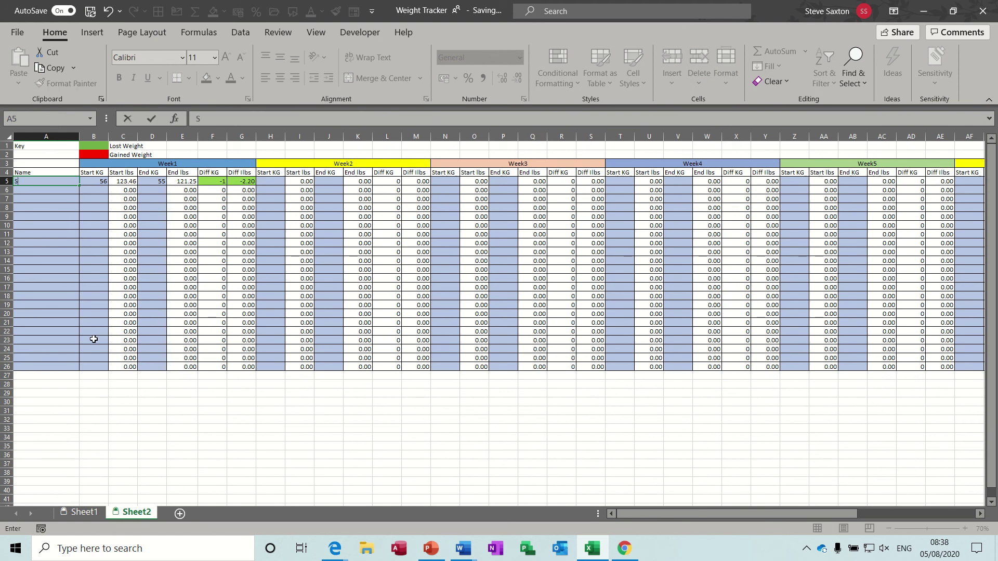
left_click(43, 190)
type("Anne")
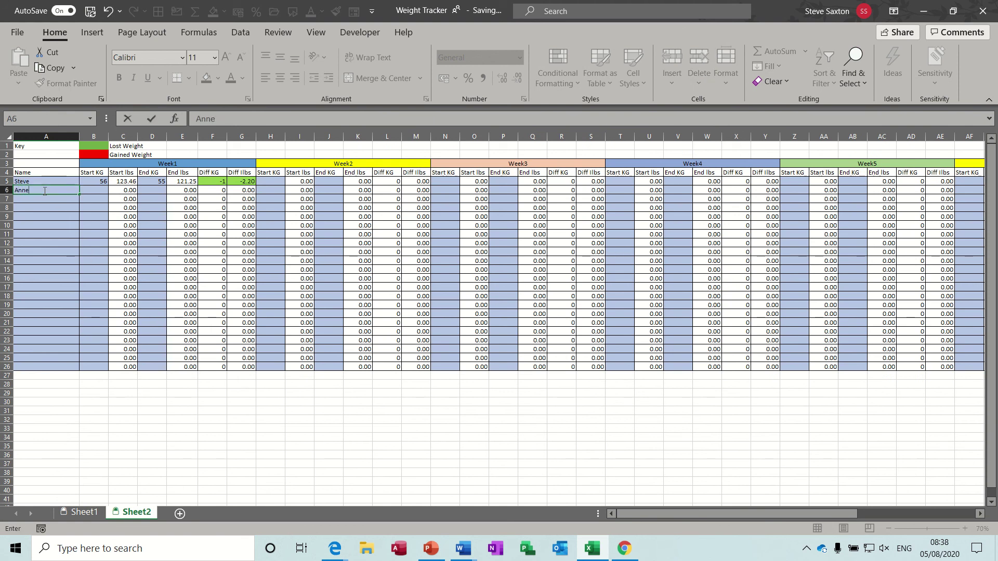
Enter 67 as the Week1 Start KG in B6 and 65 as the End KG in D6
left_click(94, 189)
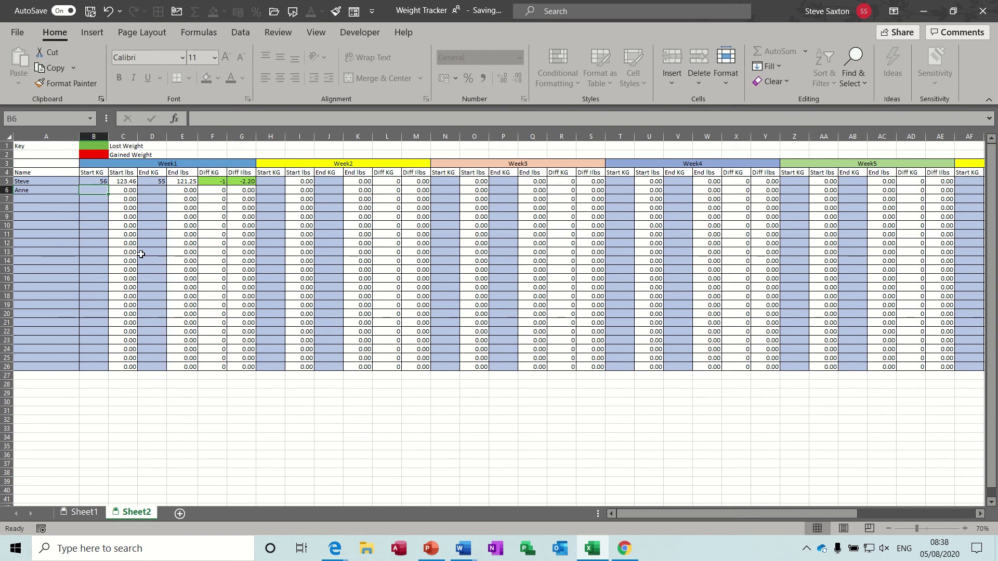
type("6")
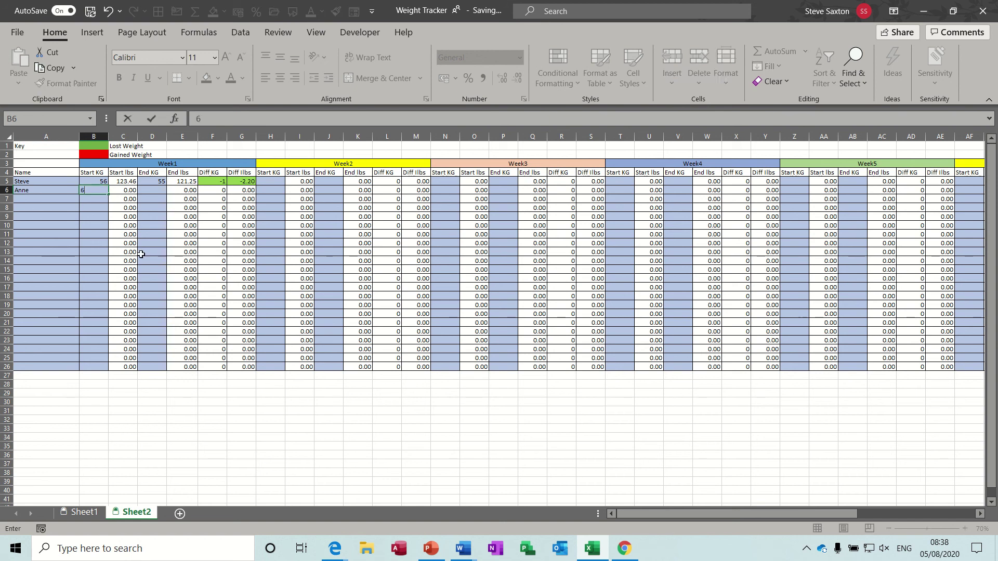
key("Tab")
key("Tab")
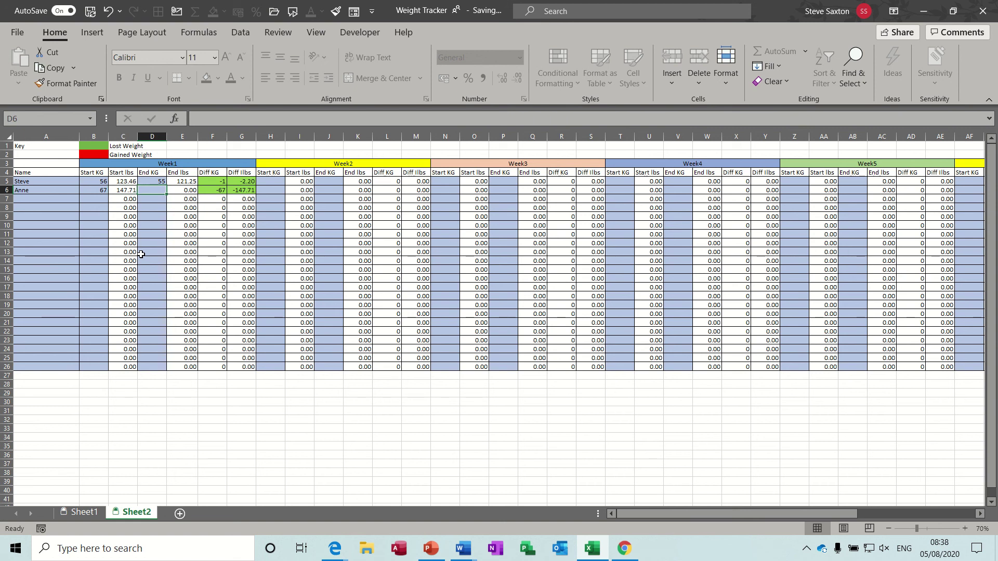
type("65")
key("Tab")
key("Tab")
key("Tab")
key("Tab")
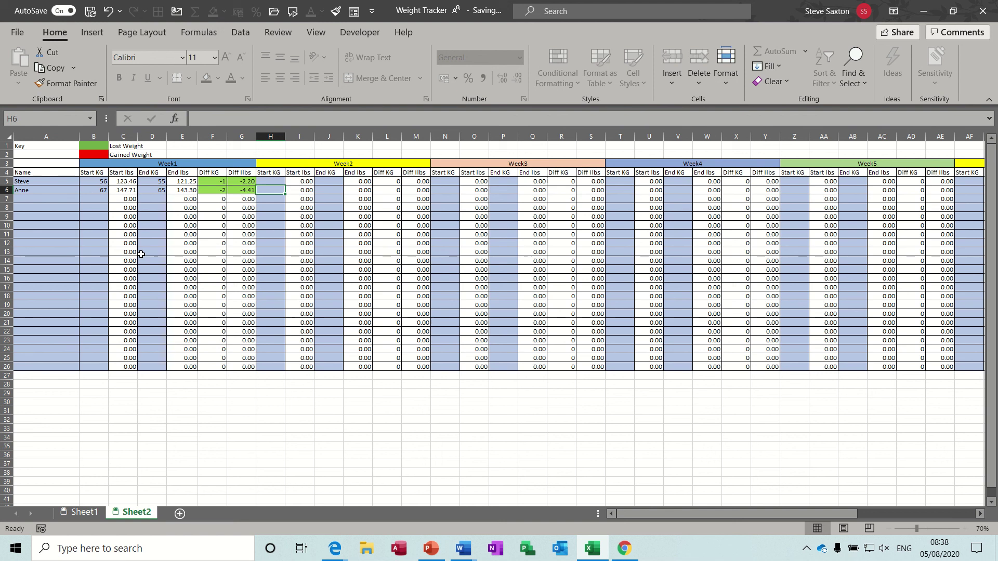
Enter 65 as the Week2 Start KG in H6 and 66 as the End KG in J6
type("65")
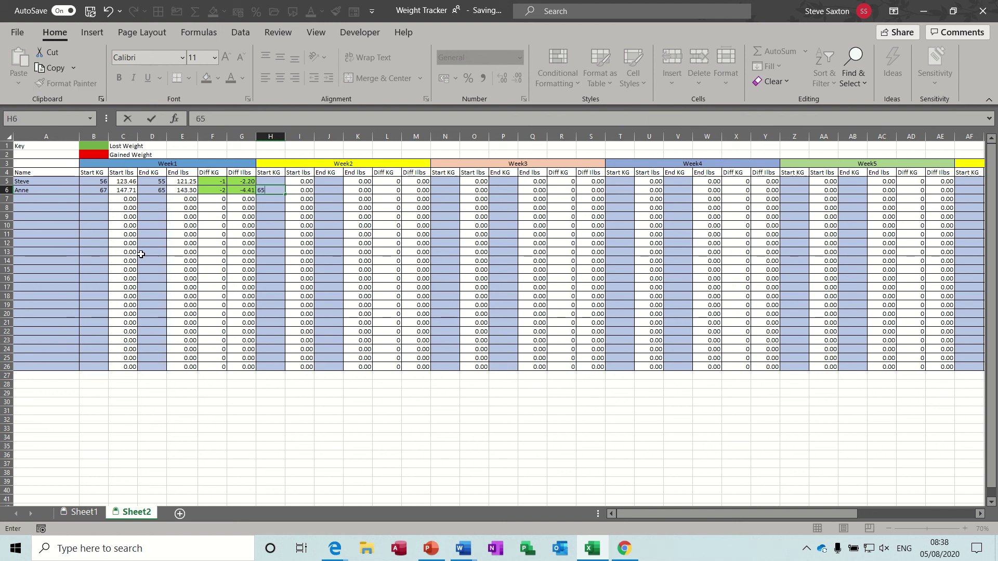
key("Tab")
key("Tab")
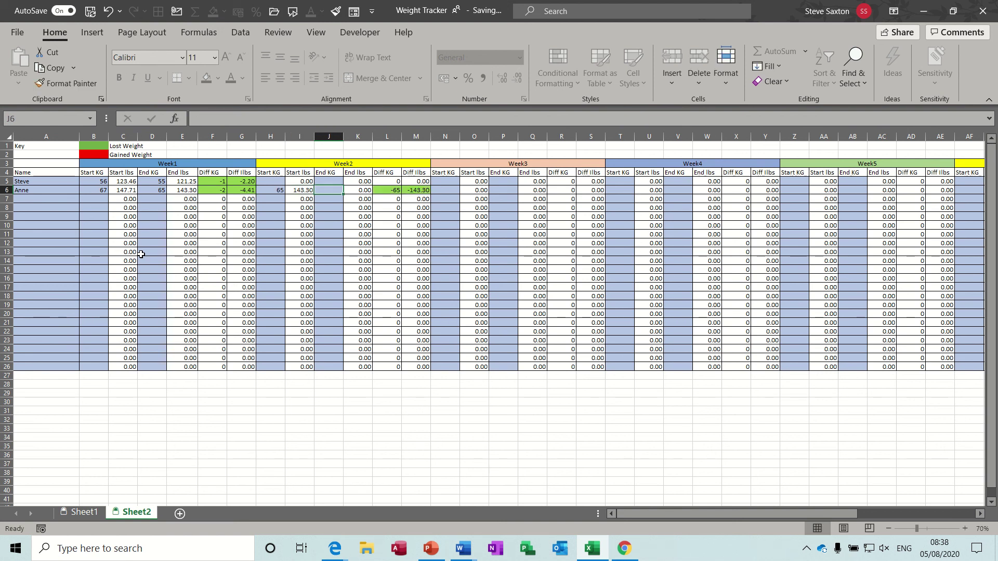
type("66")
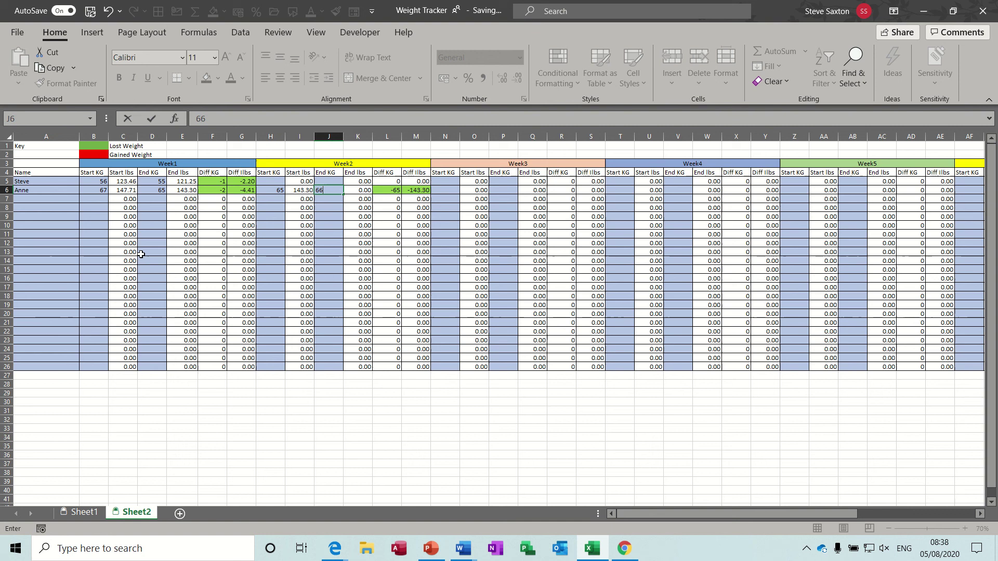
key("Tab")
key("Tab")
key("Tab")
key("Tab")
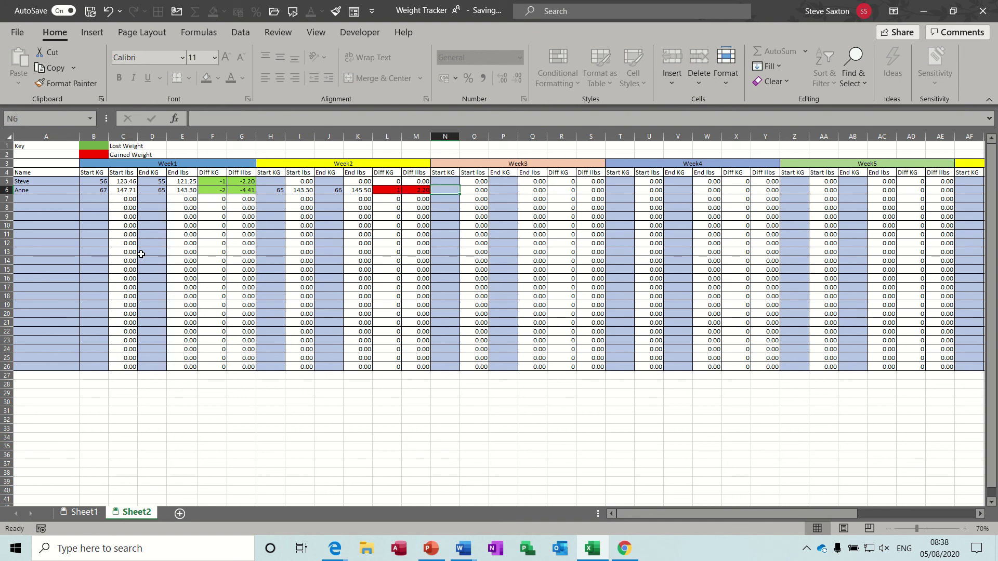
Enter 66 as the Week3 Start KG in N6 and 63 as the End KG in P6
type("66")
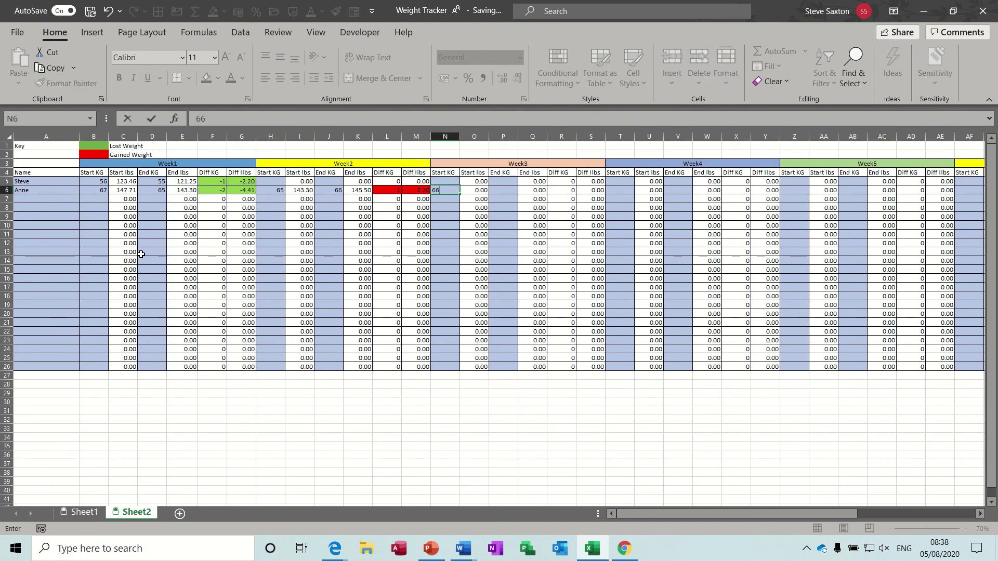
key("Tab")
key("Tab")
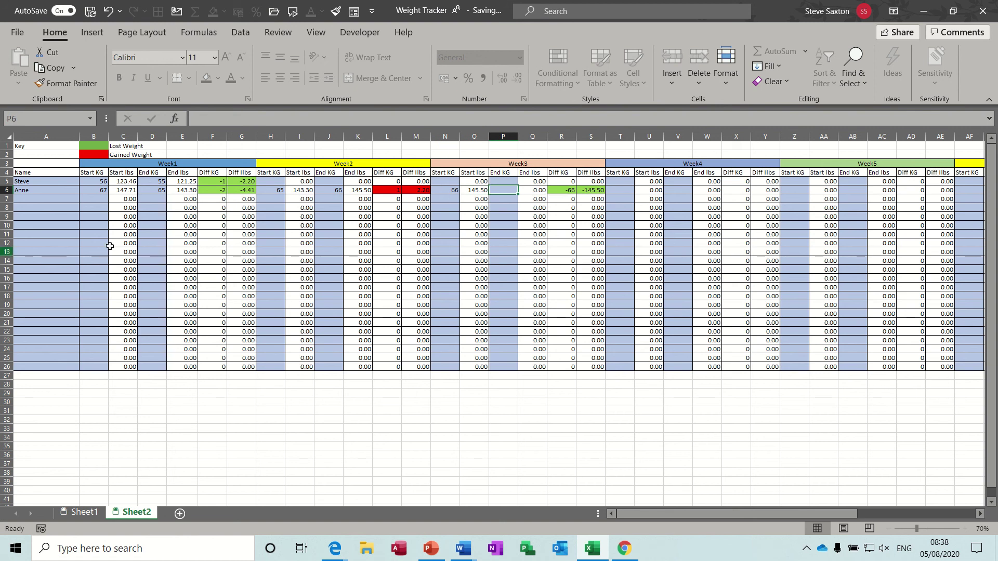
left_click(336, 191)
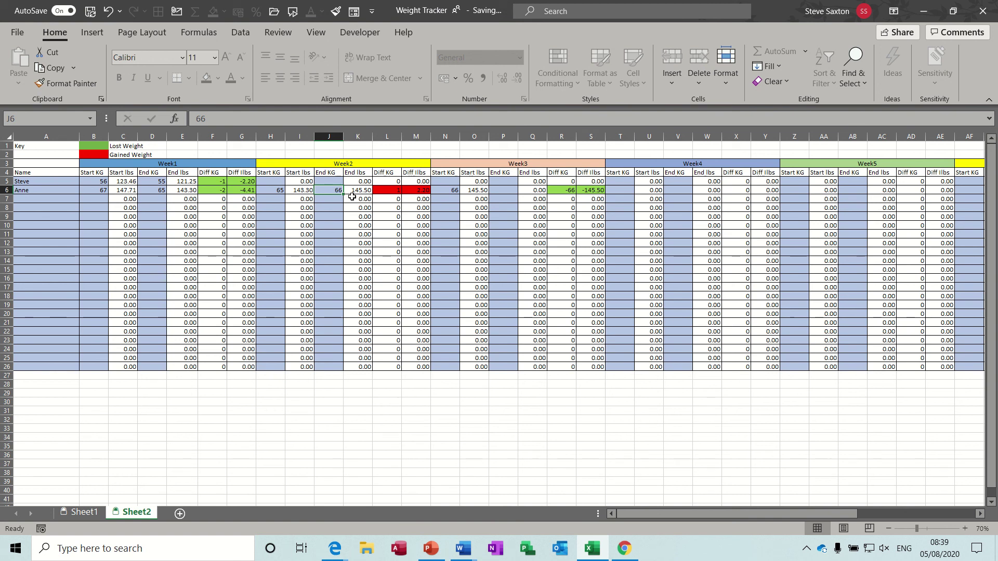
left_click(505, 191)
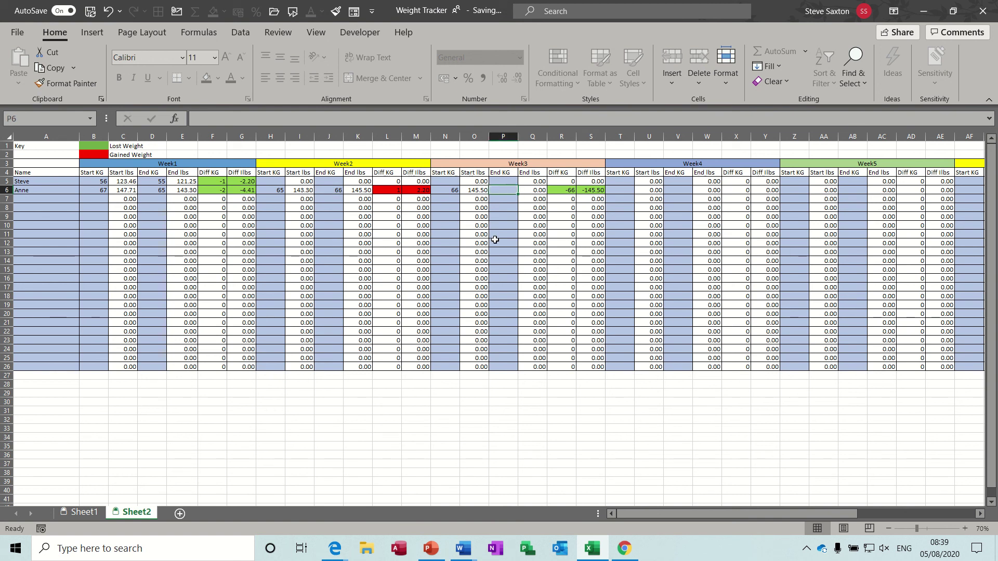
type("63")
key("Tab")
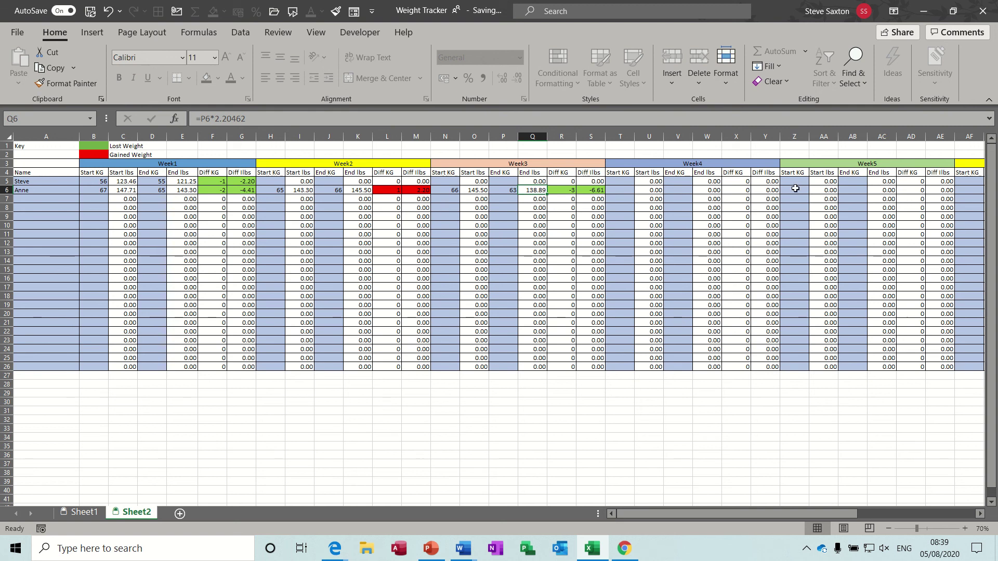
Remove the sheet protection from Sheet2 after selecting cell AL5 beside the Week6 block
left_click_drag(674, 513, 794, 495)
left_click(639, 182)
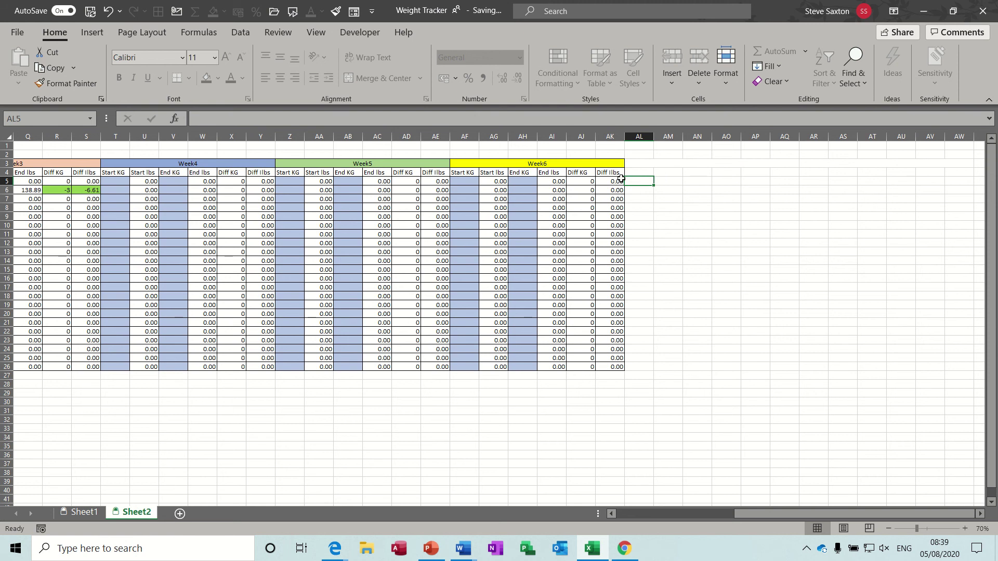
left_click(728, 79)
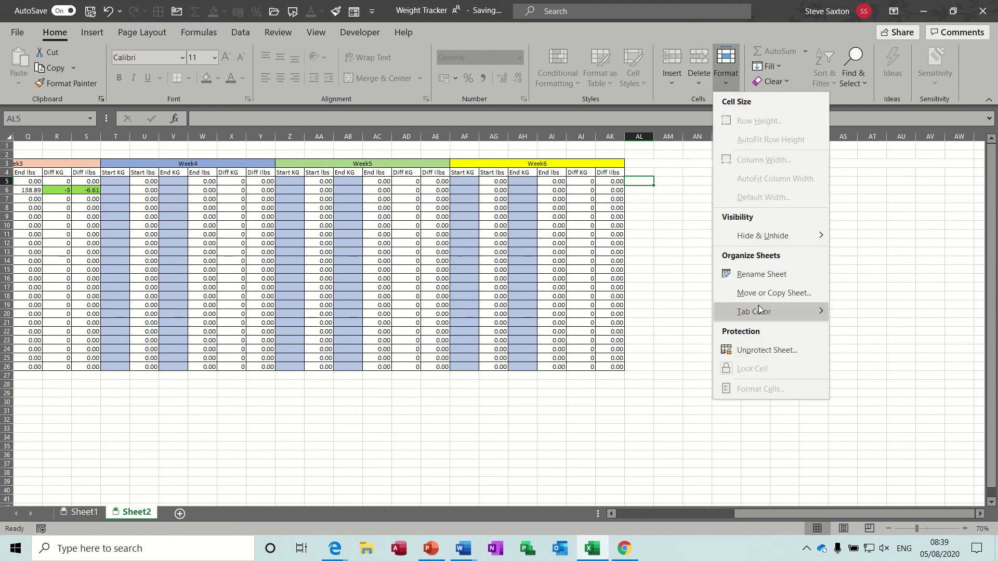
left_click(750, 350)
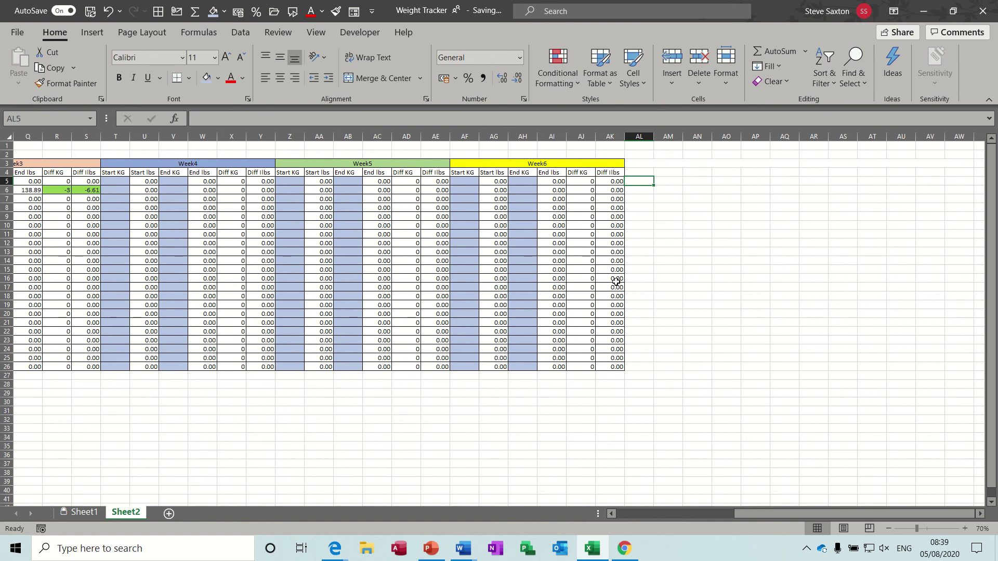
left_click_drag(756, 515, 623, 522)
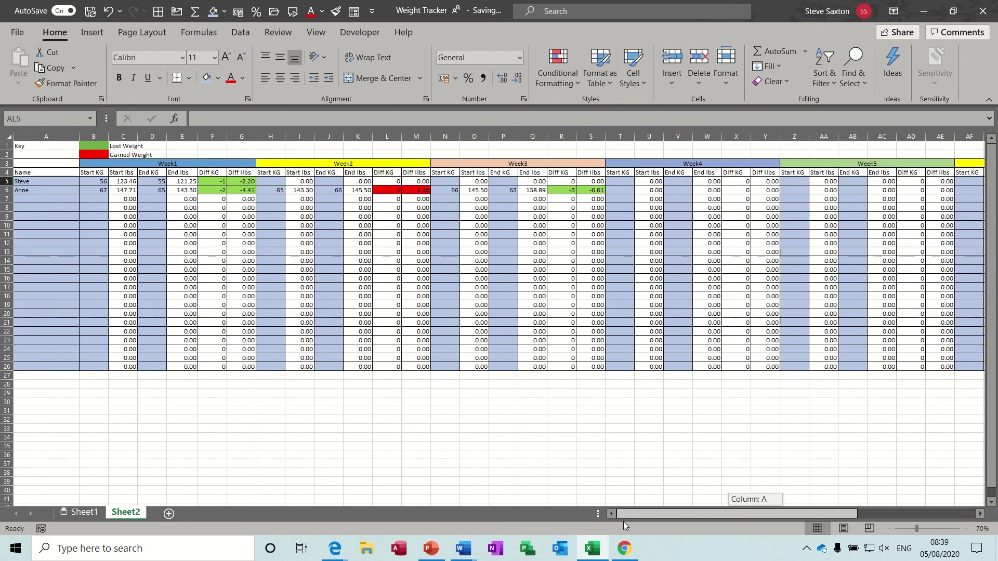